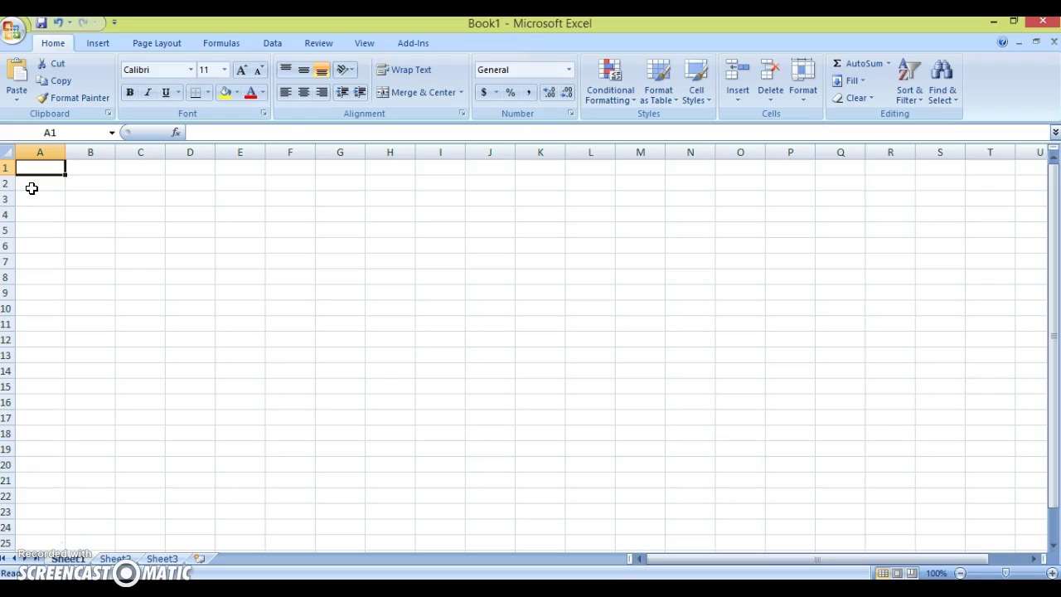
- Enter the header Week in A1 and the numbers 1 to 4 below it in A2:A5
{"action": "left_click", "coordinate": [34, 168]}
{"action": "type", "text": "Week"}
{"action": "key", "text": "Return"}
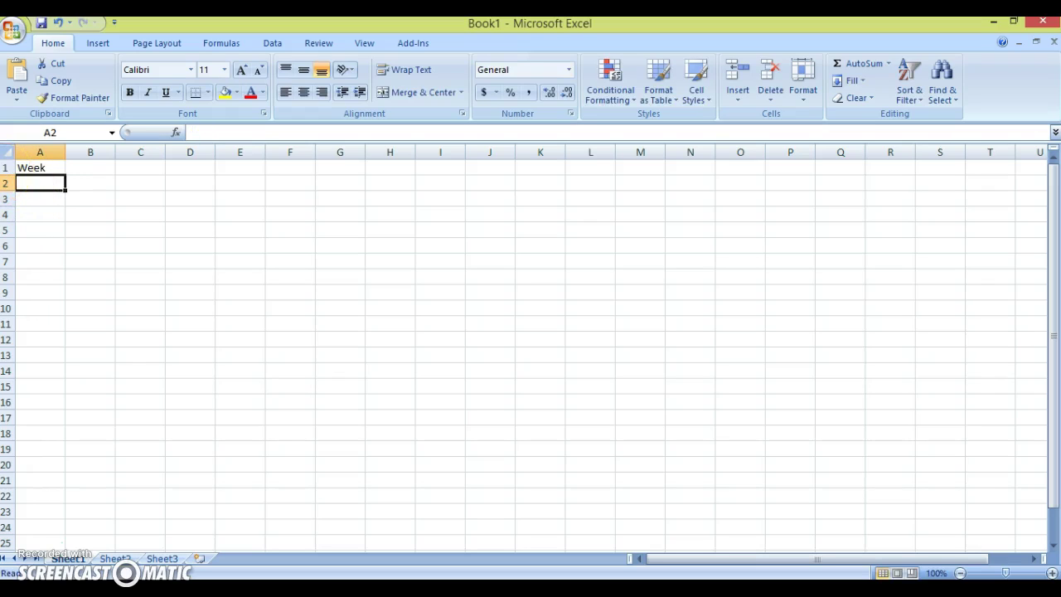
{"action": "left_click", "coordinate": [34, 190]}
{"action": "type", "text": "1"}
{"action": "key", "text": "Return"}
{"action": "type", "text": "2"}
{"action": "key", "text": "Return"}
{"action": "type", "text": "3"}
{"action": "key", "text": "Return"}
{"action": "type", "text": "4"}
{"action": "key", "text": "Return"}
- Extend the week number series from A2:A5 down column A through week 26
{"action": "left_click_drag", "start_coordinate": [61, 183], "coordinate": [52, 232]}
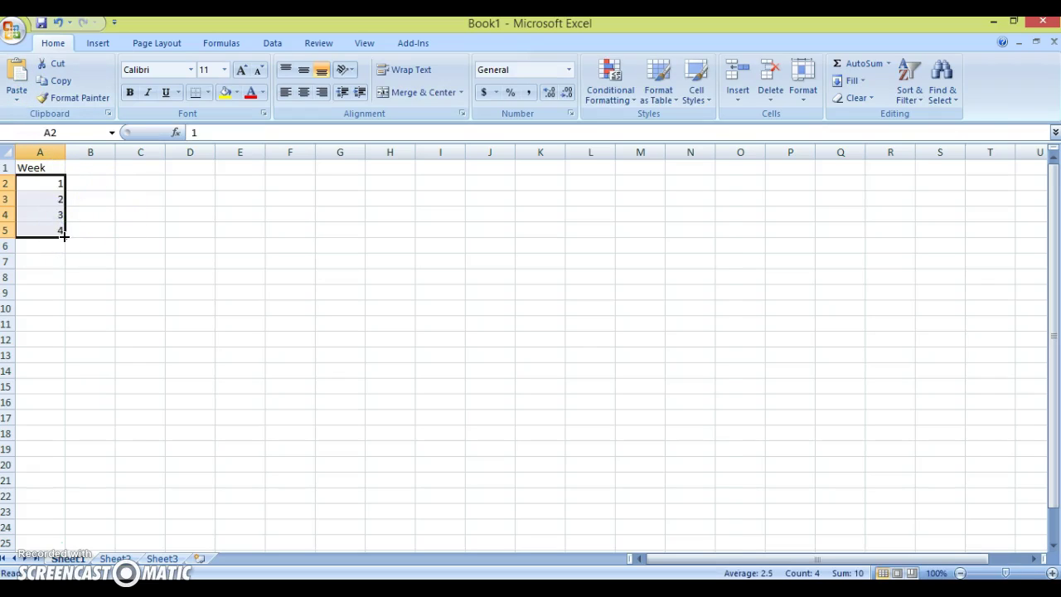
{"action": "left_click_drag", "start_coordinate": [64, 236], "coordinate": [37, 536]}
{"action": "scroll", "coordinate": [121, 423], "scroll_direction": "up", "scroll_amount": 1}
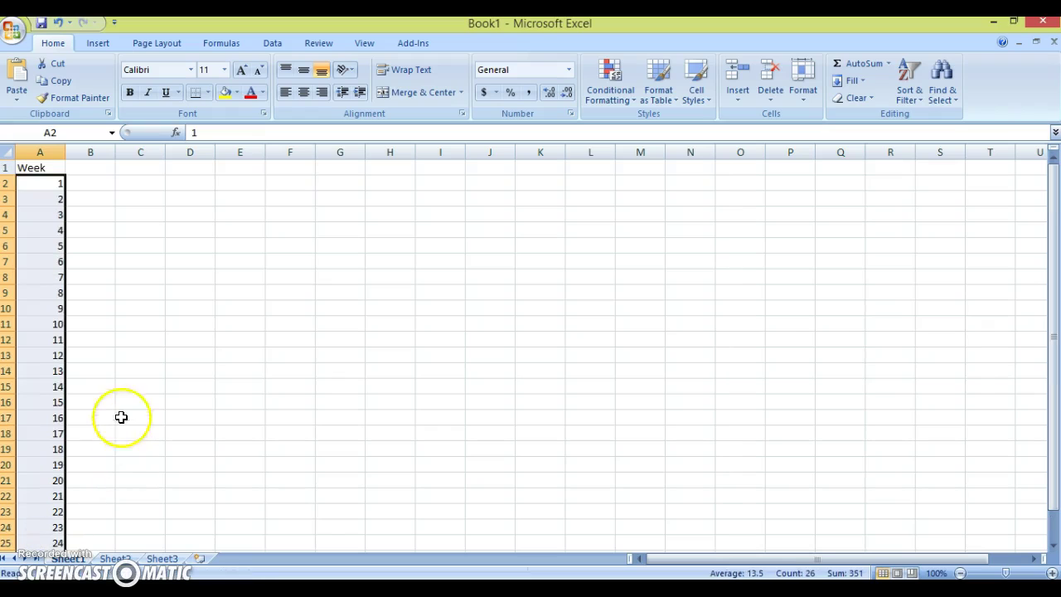
- Enter the header Dates in B1 and widen column B to about twice its width
{"action": "left_click", "coordinate": [88, 170]}
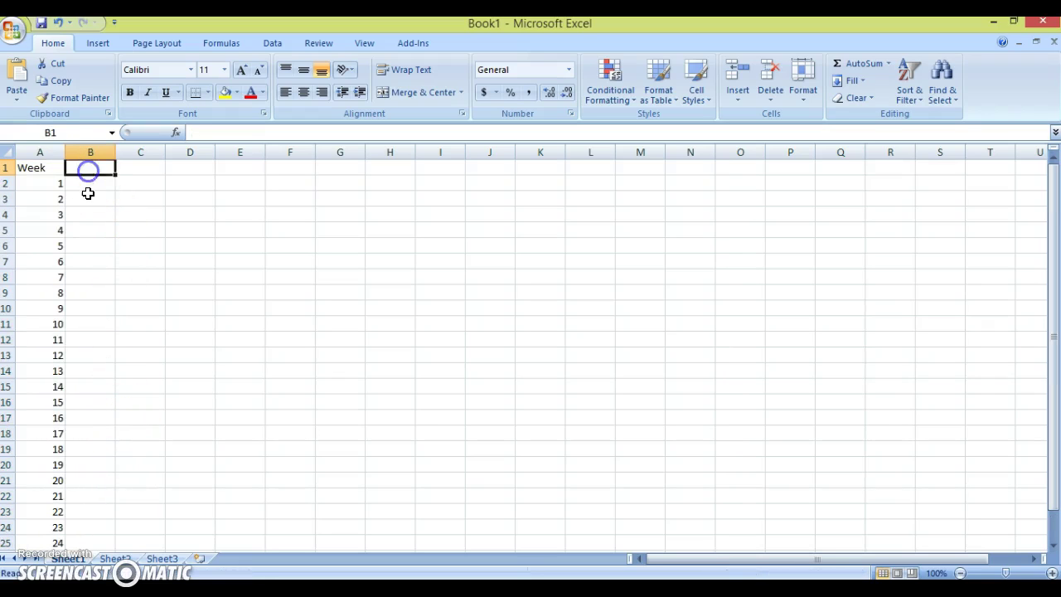
{"action": "type", "text": "Dates"}
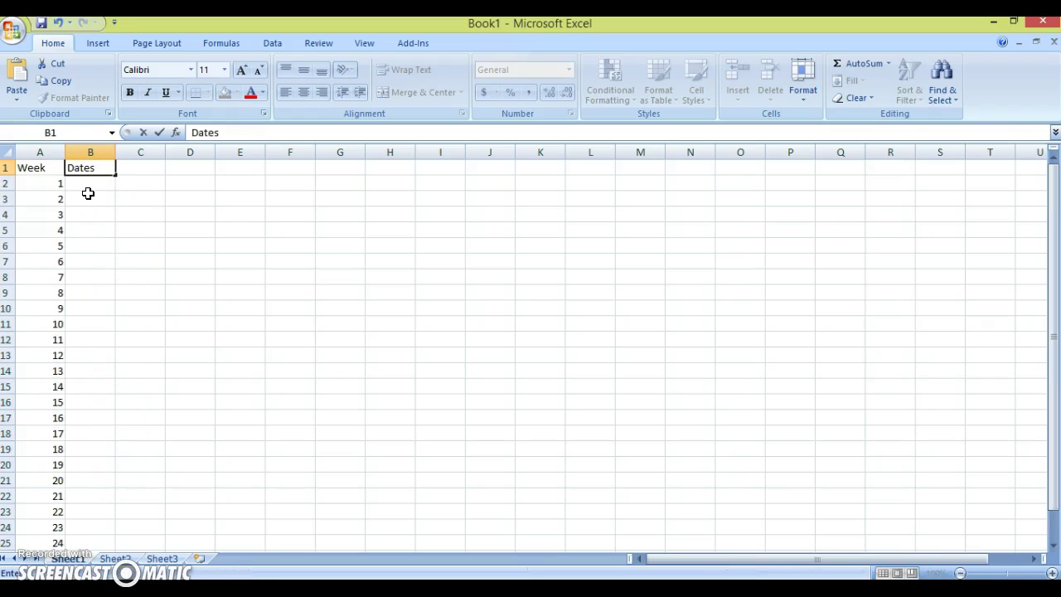
{"action": "left_click", "coordinate": [88, 193]}
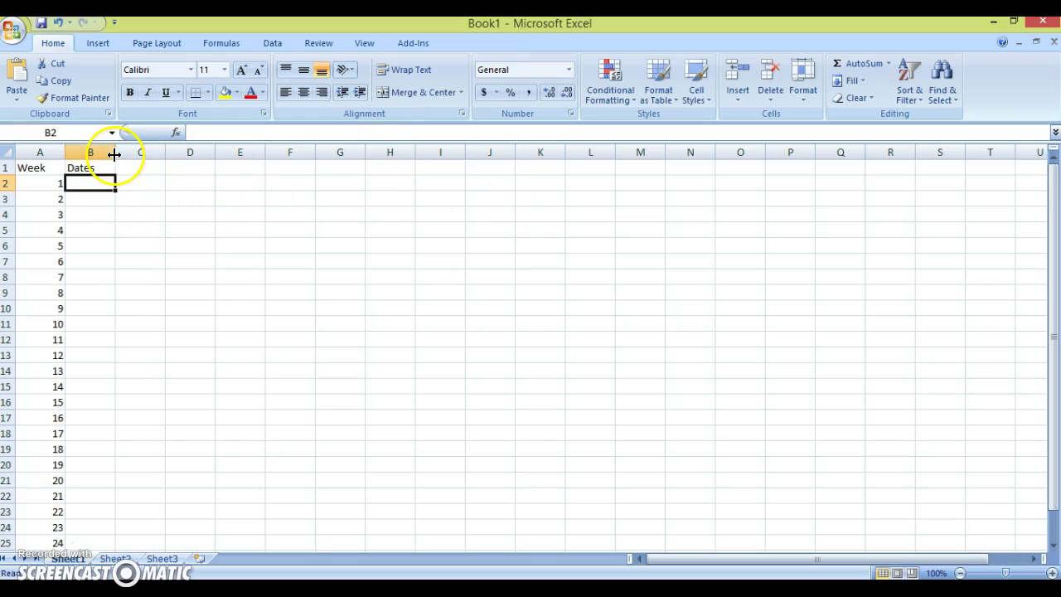
{"action": "left_click_drag", "start_coordinate": [114, 154], "coordinate": [162, 151]}
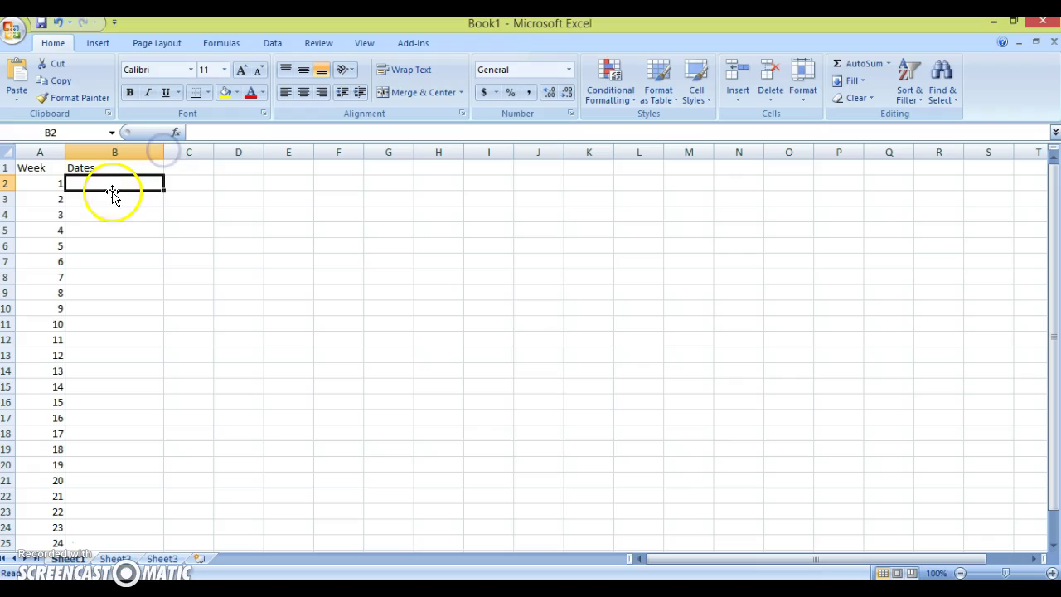
- Arrange the browser window with the 2015 calendar and the spreadsheet window side by side
{"action": "left_click", "coordinate": [1011, 27]}
{"action": "left_click_drag", "start_coordinate": [577, 29], "coordinate": [838, 76]}
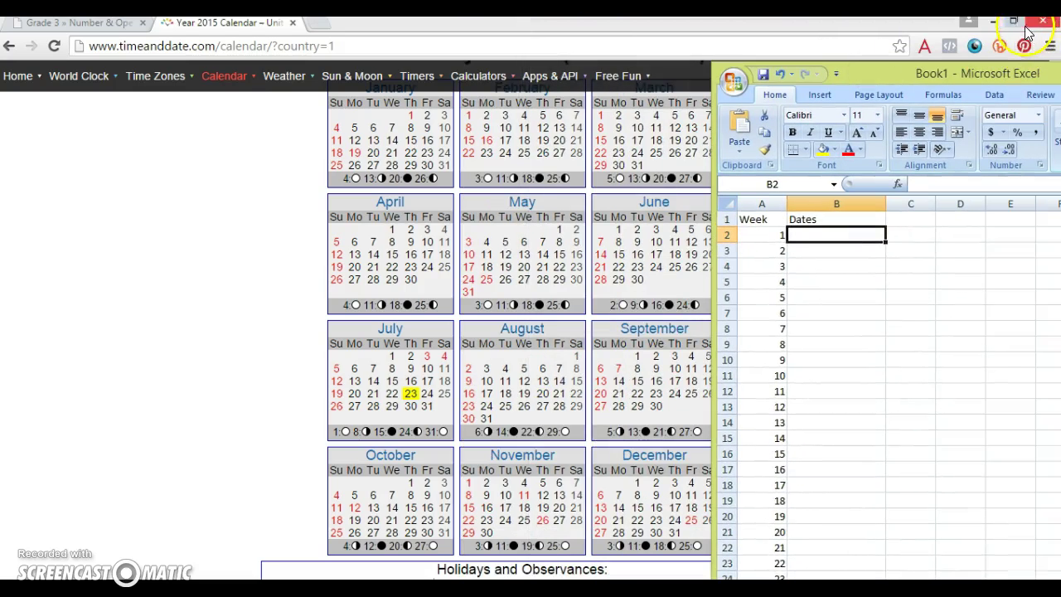
{"action": "left_click", "coordinate": [1012, 23]}
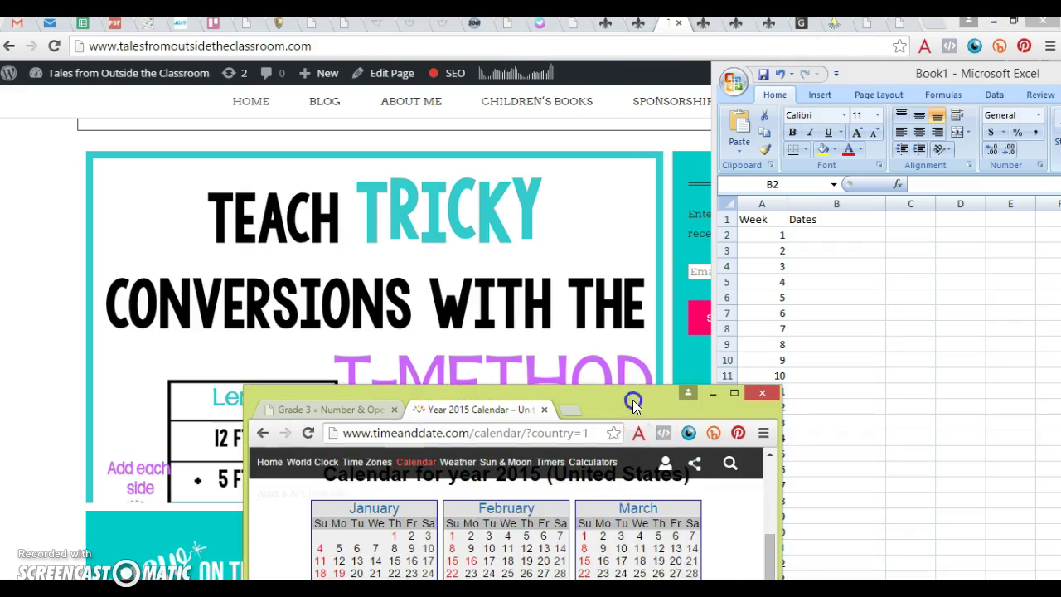
{"action": "left_click_drag", "start_coordinate": [646, 396], "coordinate": [2, 49]}
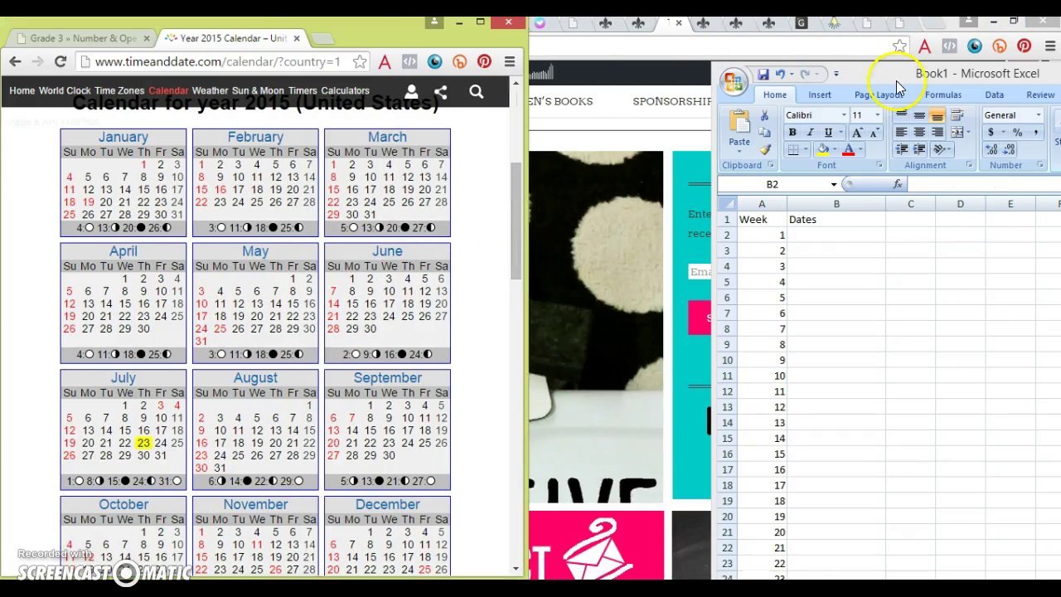
{"action": "left_click_drag", "start_coordinate": [924, 74], "coordinate": [1059, 63]}
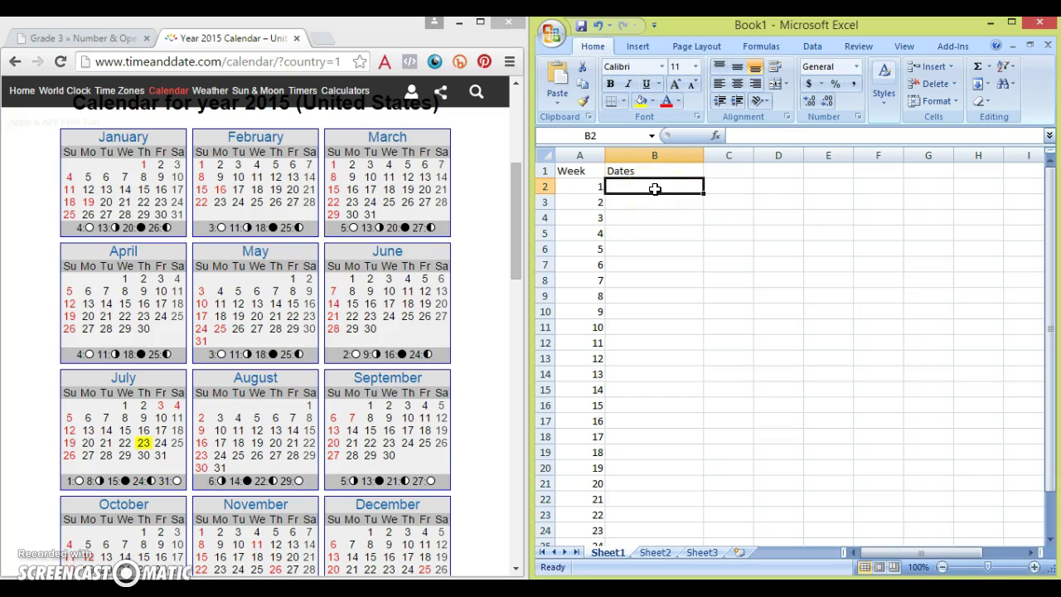
- Enter the starting dates Aug. 24 and Aug. 31 for weeks 1 and 2 in B2 and B3
{"action": "type", "text": "Aug"}
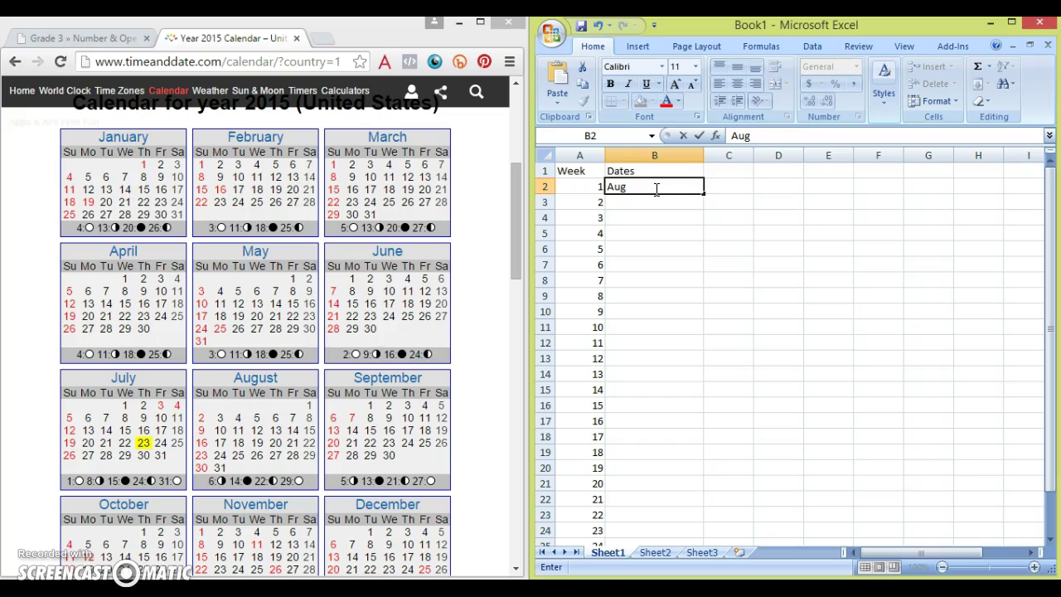
{"action": "type", "text": ". 24"}
{"action": "key", "text": "Return"}
{"action": "type", "text": "Aug. "}
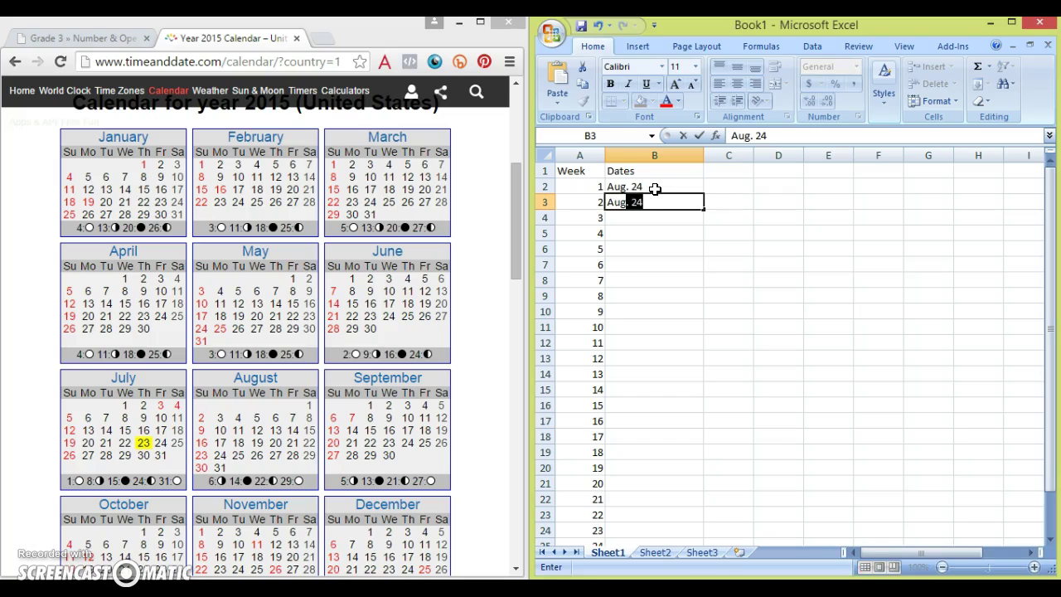
{"action": "type", "text": "31"}
{"action": "key", "text": "Return"}
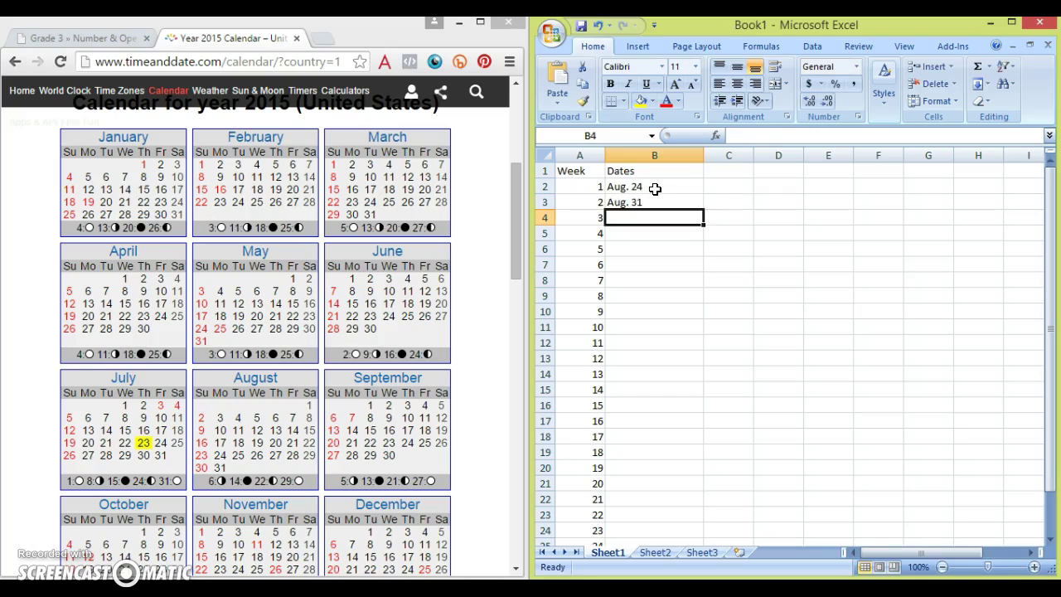
- Enter "Sept. 7 *4 days" for week 3 in B4 and "Sept. 14" for week 4 in B5
{"action": "type", "text": "Sept. "}
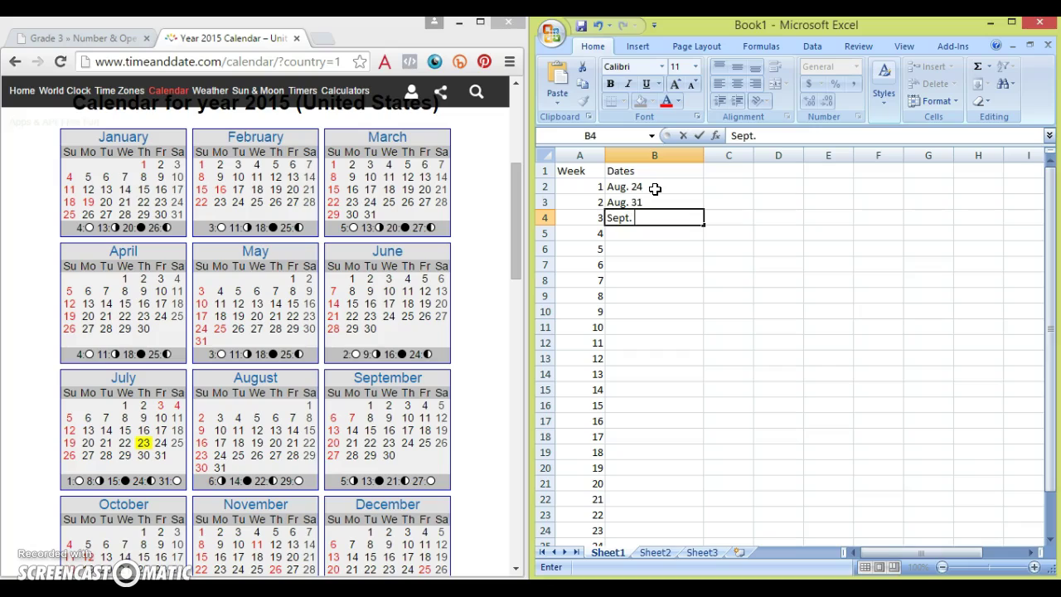
{"action": "type", "text": "7 *4 days"}
{"action": "key", "text": "Return"}
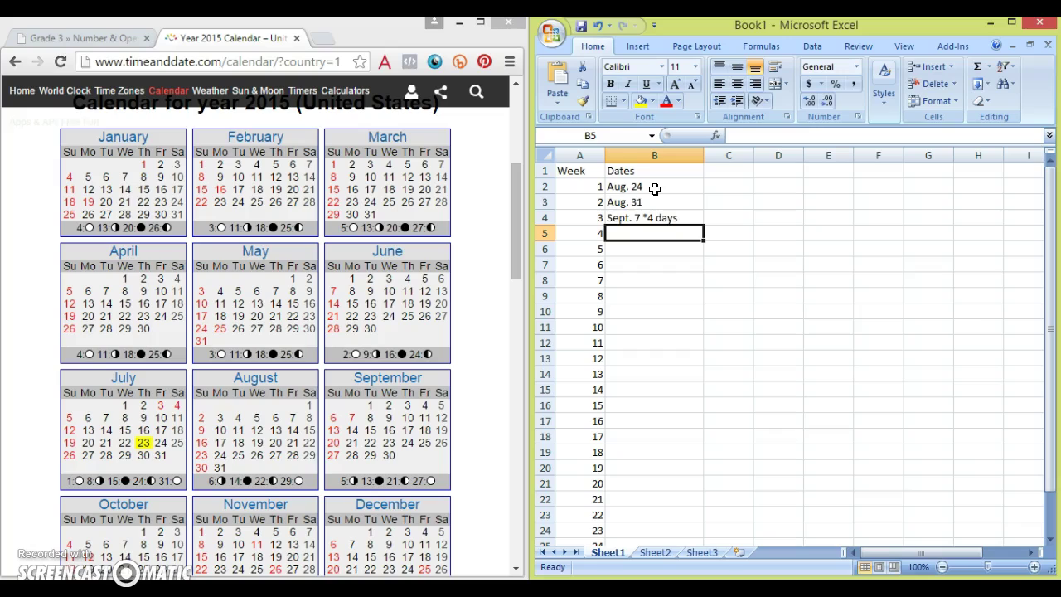
{"action": "type", "text": "Sept. "}
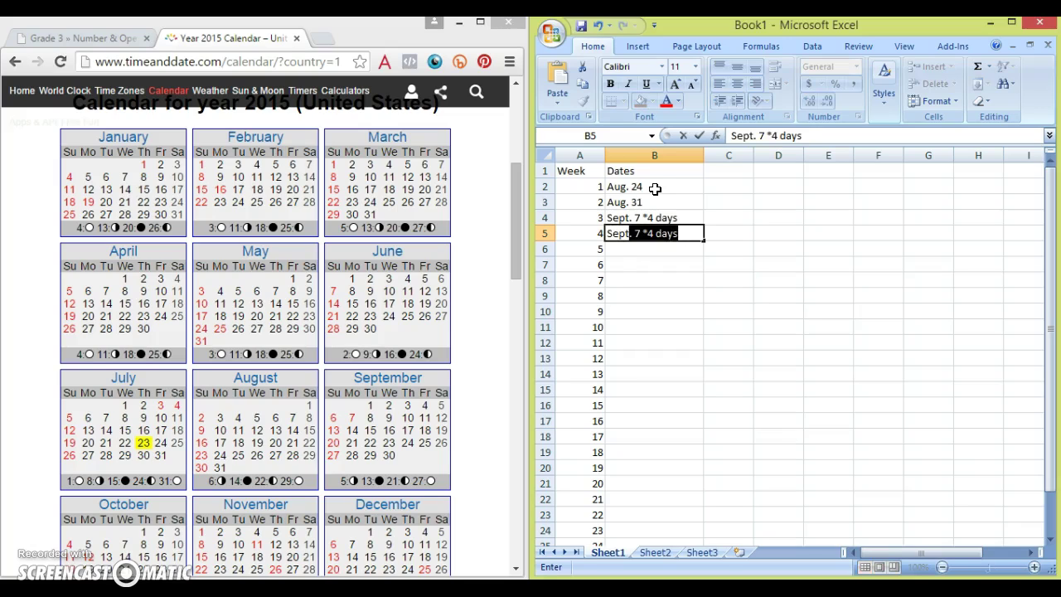
{"action": "type", "text": "14"}
{"action": "key", "text": "Return"}
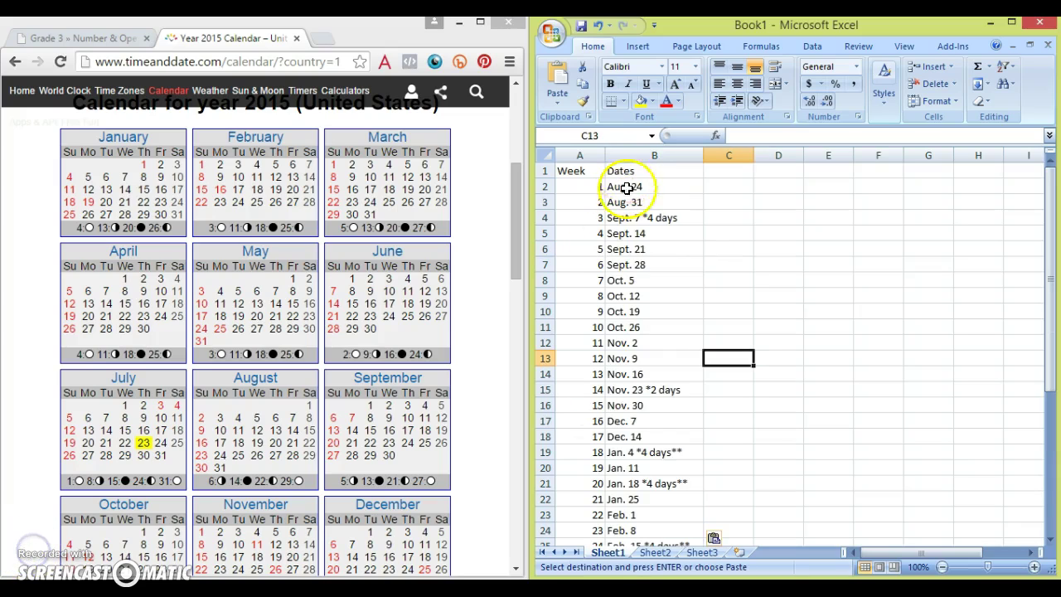
- Extend the week numbers in column A down to row 39, alongside the last date, May 23
{"action": "scroll", "coordinate": [635, 207], "scroll_direction": "down", "scroll_amount": 5}
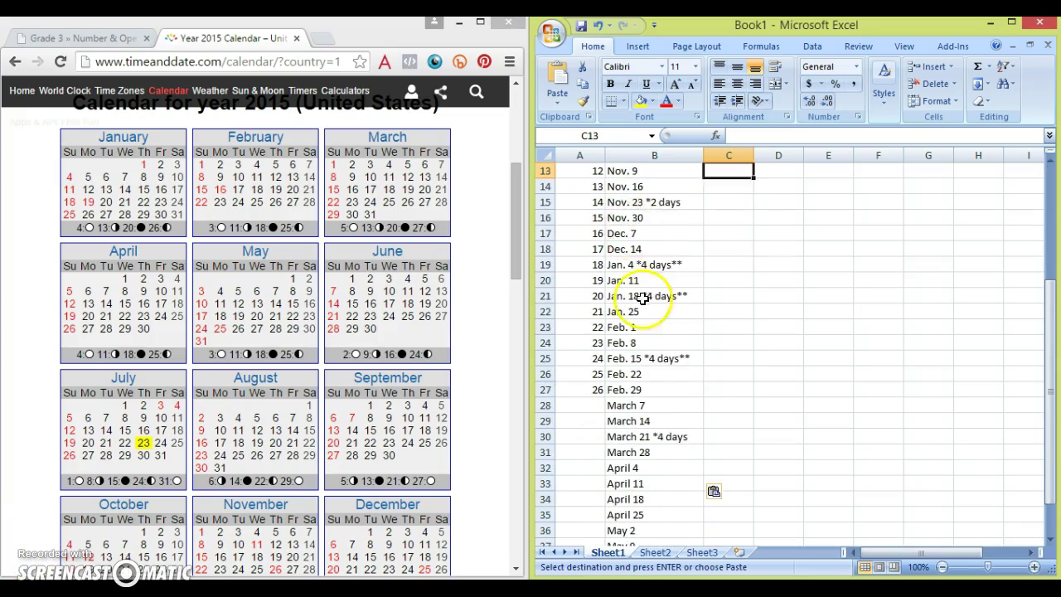
{"action": "scroll", "coordinate": [642, 309], "scroll_direction": "down", "scroll_amount": 1}
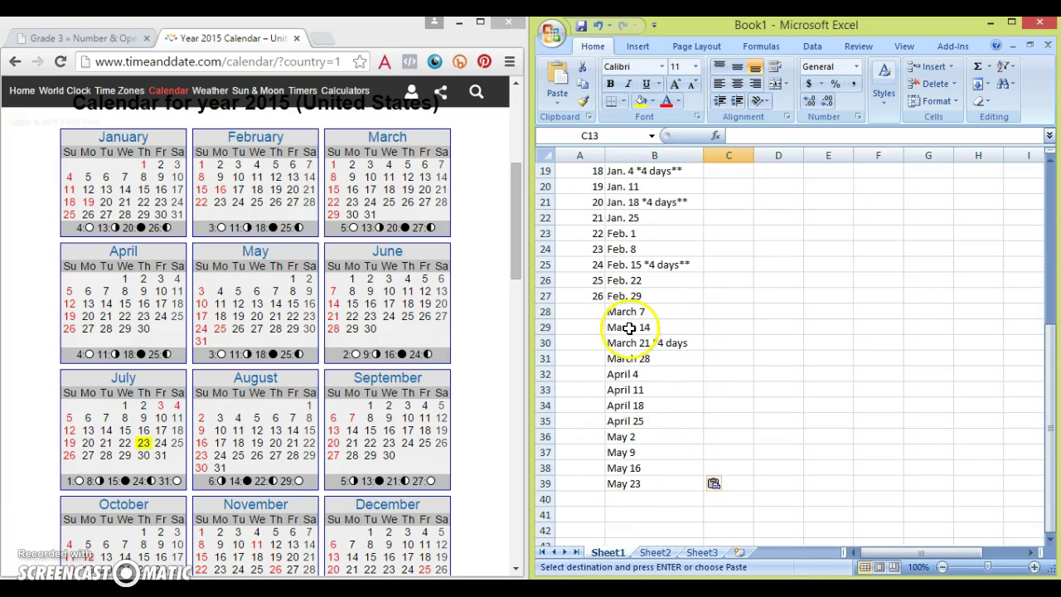
{"action": "left_click", "coordinate": [586, 248]}
{"action": "left_click_drag", "start_coordinate": [596, 264], "coordinate": [605, 493]}
{"action": "scroll", "coordinate": [673, 507], "scroll_direction": "up", "scroll_amount": 6}
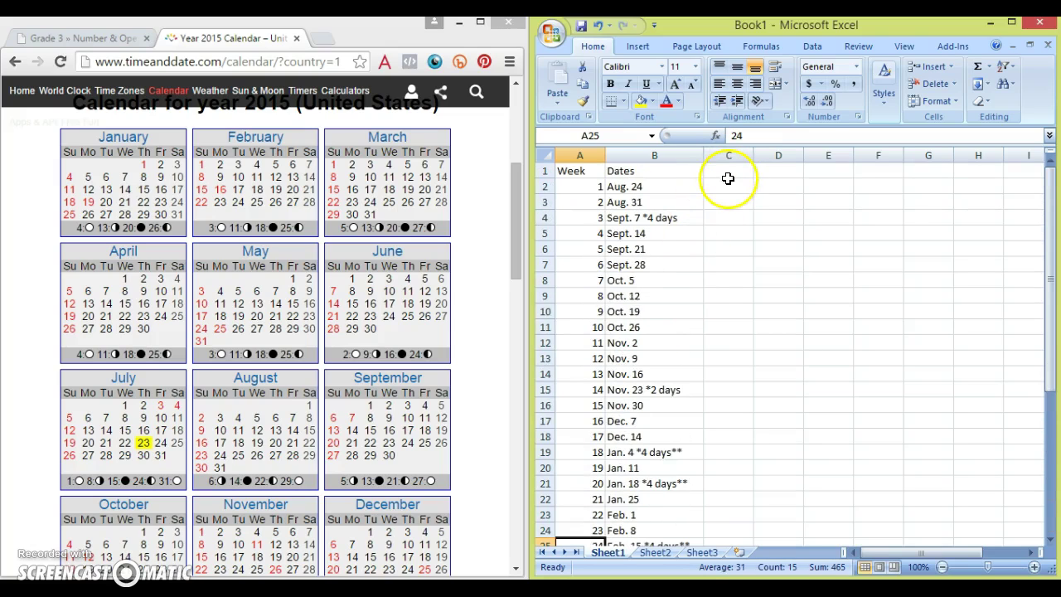
- Enter the header Notes in C1, and adjust the widths by slightly narrowing column B and widening column C
{"action": "left_click_drag", "start_coordinate": [702, 160], "coordinate": [691, 158]}
{"action": "left_click", "coordinate": [718, 169]}
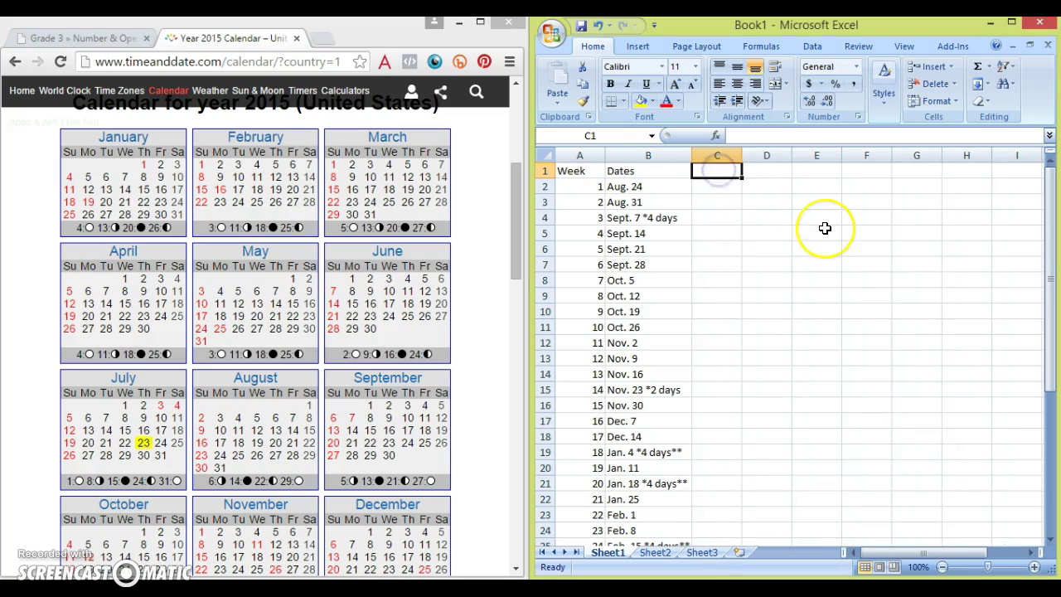
{"action": "type", "text": "Notes"}
{"action": "key", "text": "Return"}
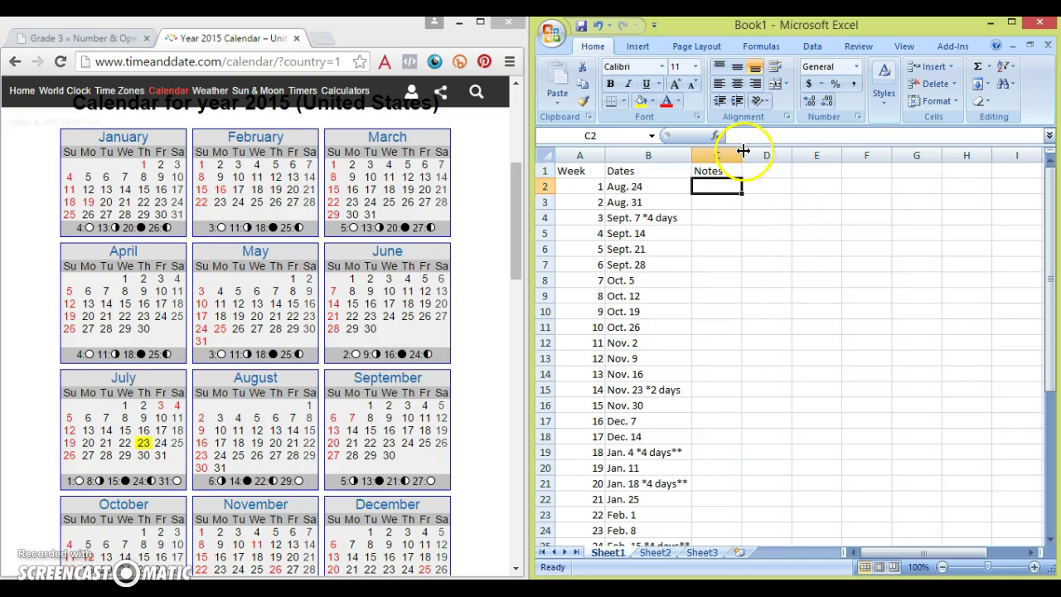
{"action": "left_click_drag", "start_coordinate": [742, 156], "coordinate": [761, 156]}
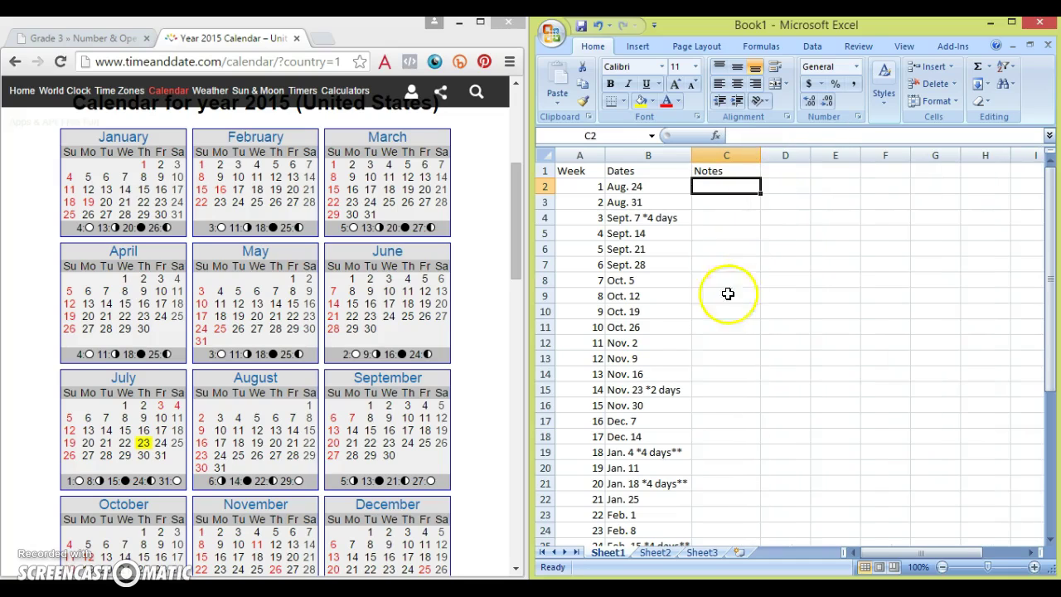
- Enter the note ISTEP in column C for the weeks of Feb. 29 and March 7
{"action": "scroll", "coordinate": [715, 307], "scroll_direction": "down", "scroll_amount": 2}
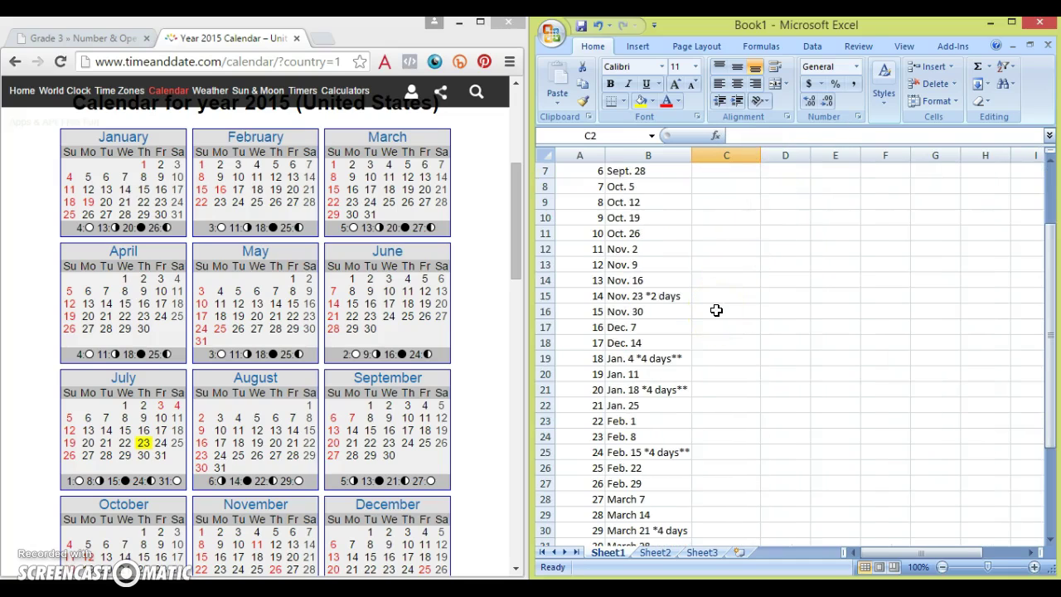
{"action": "left_click", "coordinate": [713, 499]}
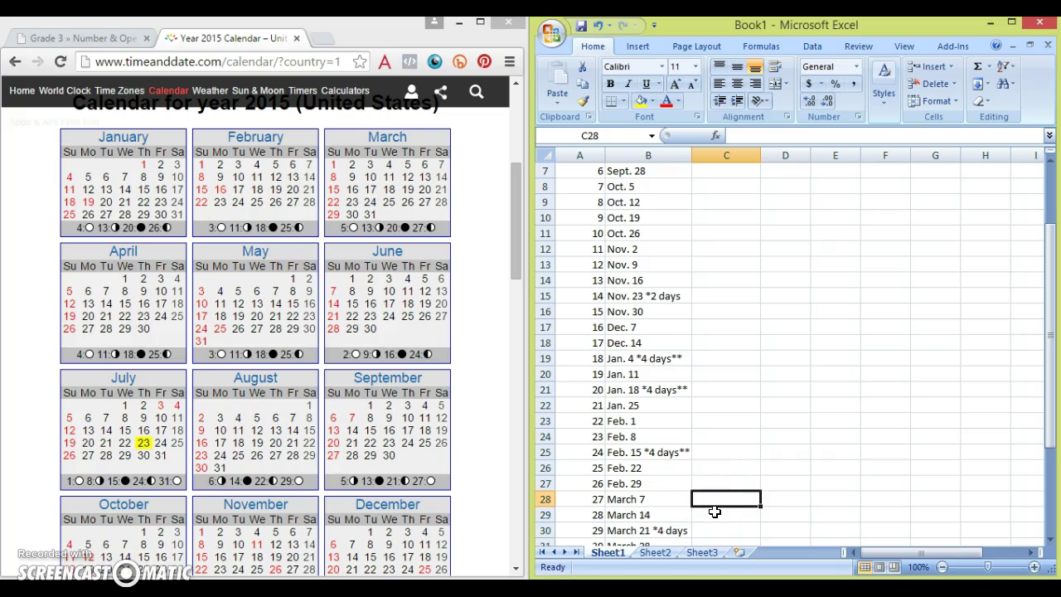
{"action": "left_click", "coordinate": [711, 484]}
{"action": "type", "text": "ISTEP"}
{"action": "key", "text": "Return"}
{"action": "type", "text": "ISTEP"}
{"action": "key", "text": "Return"}
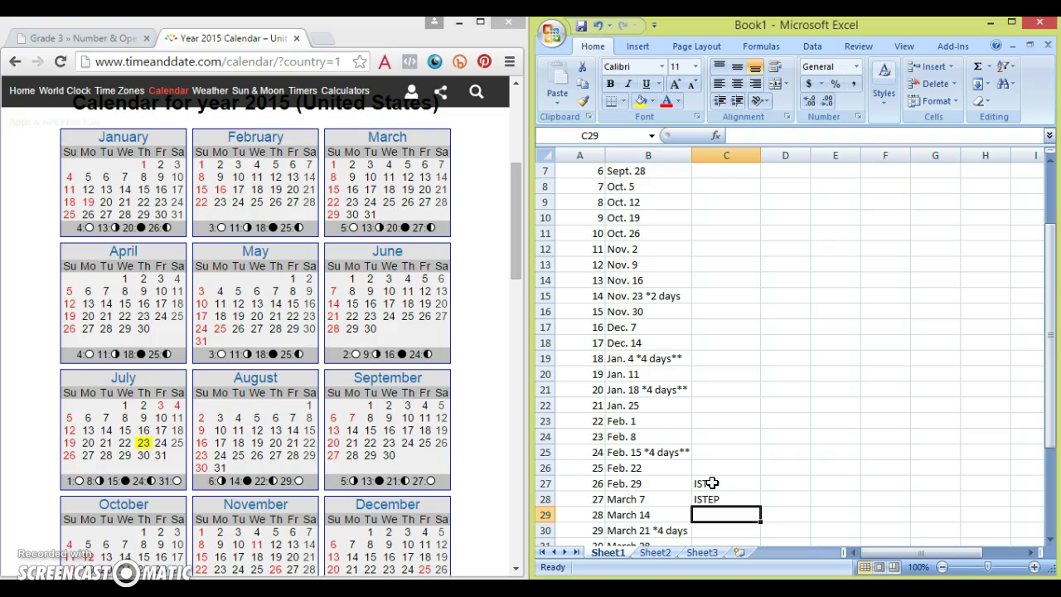
- Merge cells D2:D5 into one block with wrapped text, centered both horizontally and vertically
{"action": "scroll", "coordinate": [711, 482], "scroll_direction": "up", "scroll_amount": 2}
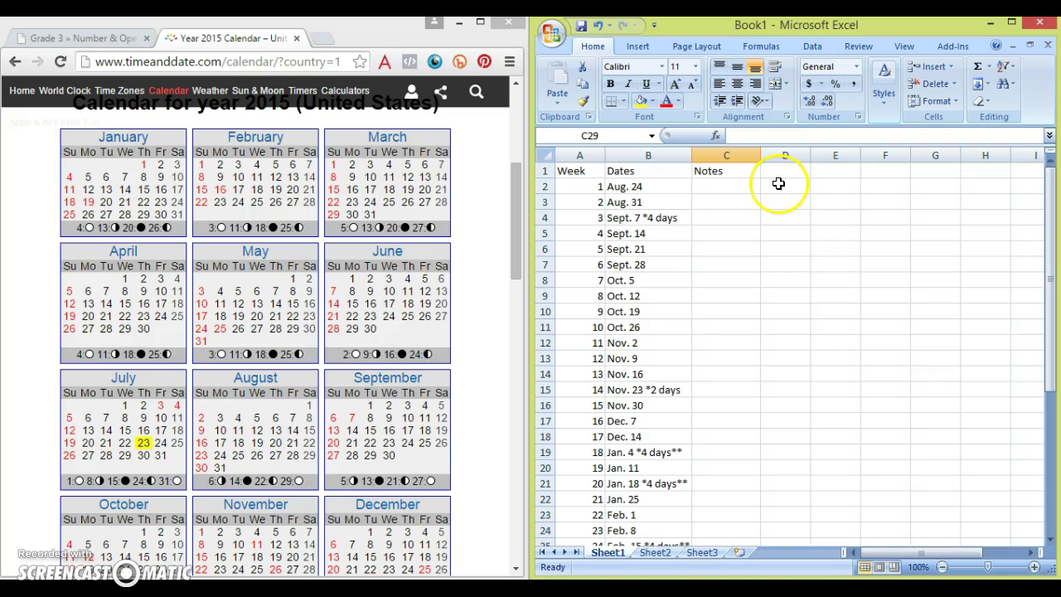
{"action": "left_click_drag", "start_coordinate": [776, 183], "coordinate": [779, 239]}
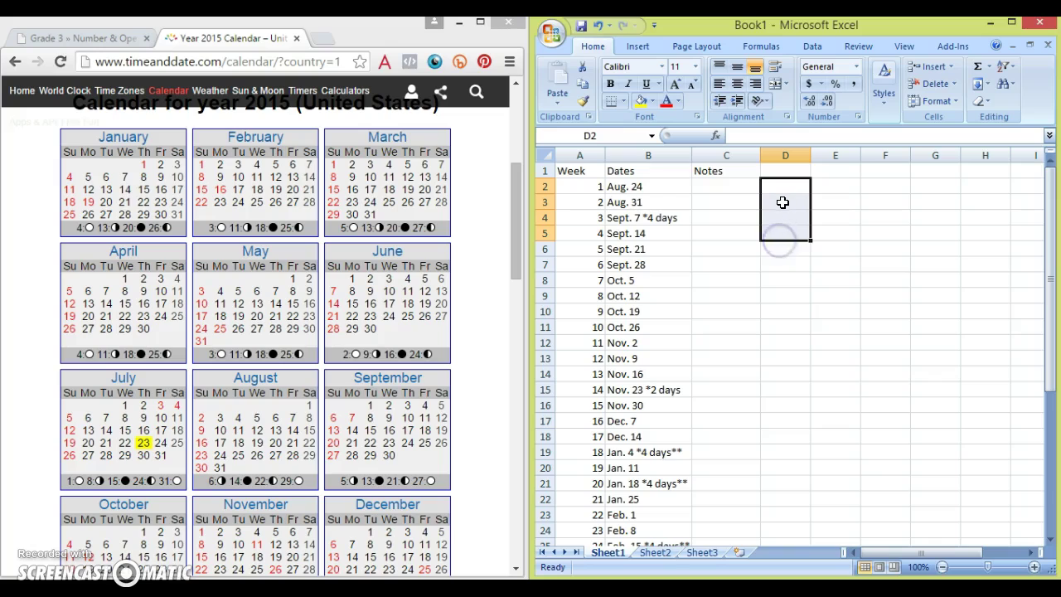
{"action": "right_click", "coordinate": [782, 202]}
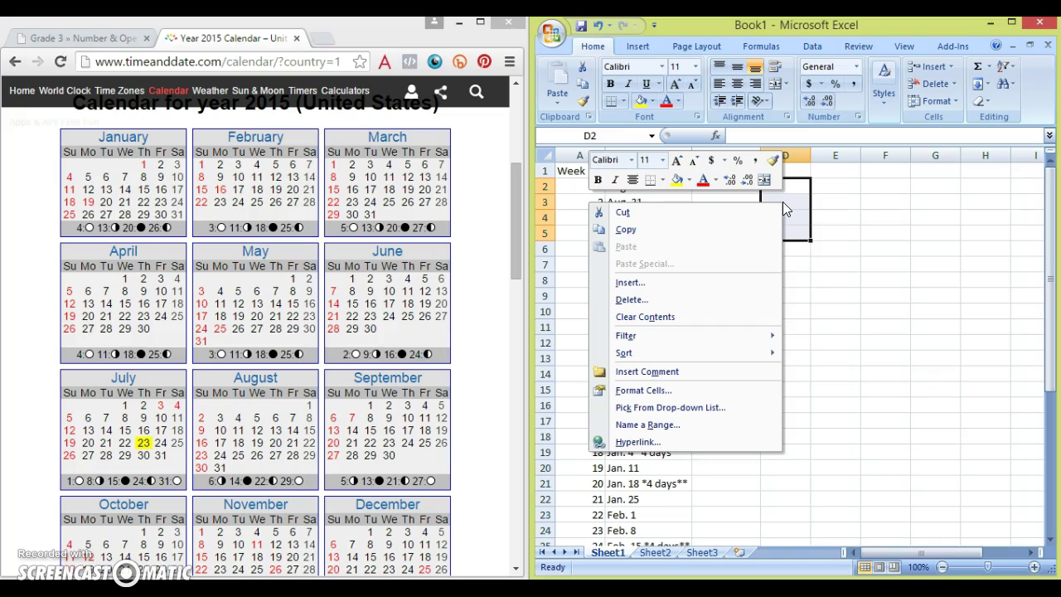
{"action": "left_click", "coordinate": [714, 392]}
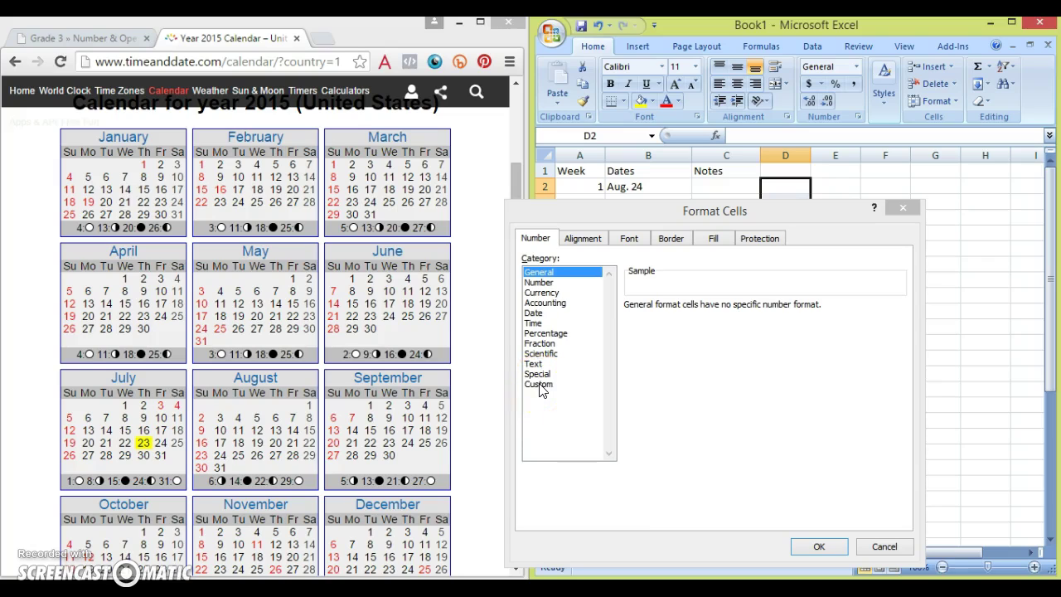
{"action": "left_click", "coordinate": [583, 239]}
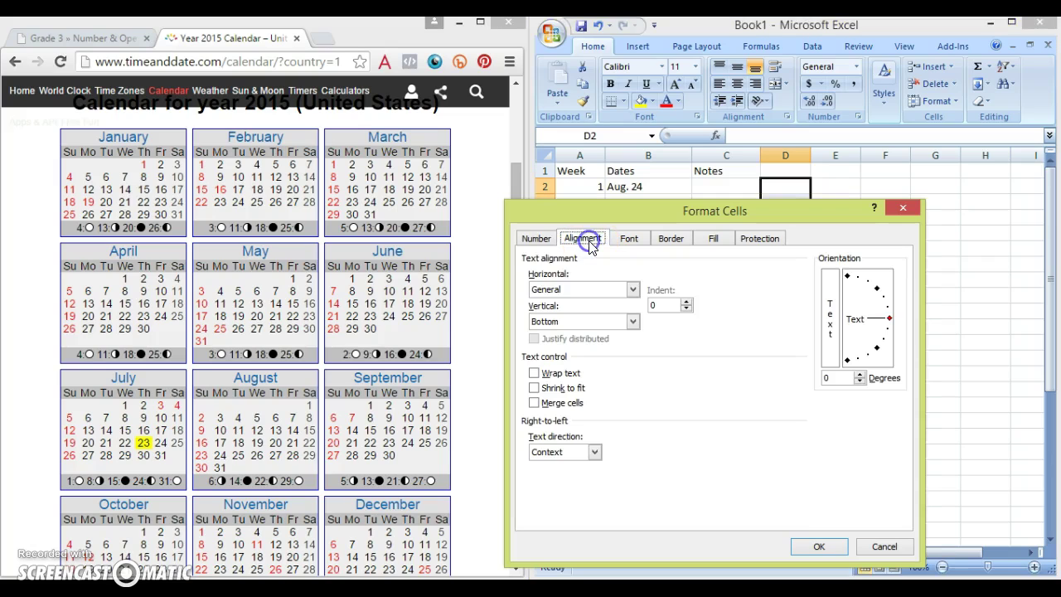
{"action": "left_click", "coordinate": [558, 287]}
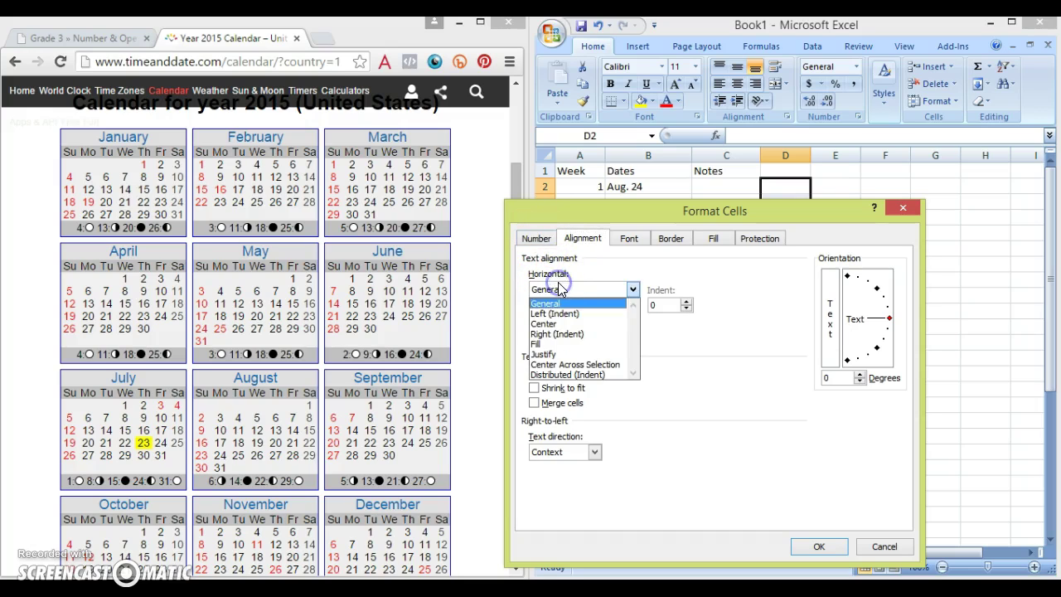
{"action": "left_click", "coordinate": [547, 323]}
{"action": "left_click", "coordinate": [558, 321]}
{"action": "left_click", "coordinate": [560, 345]}
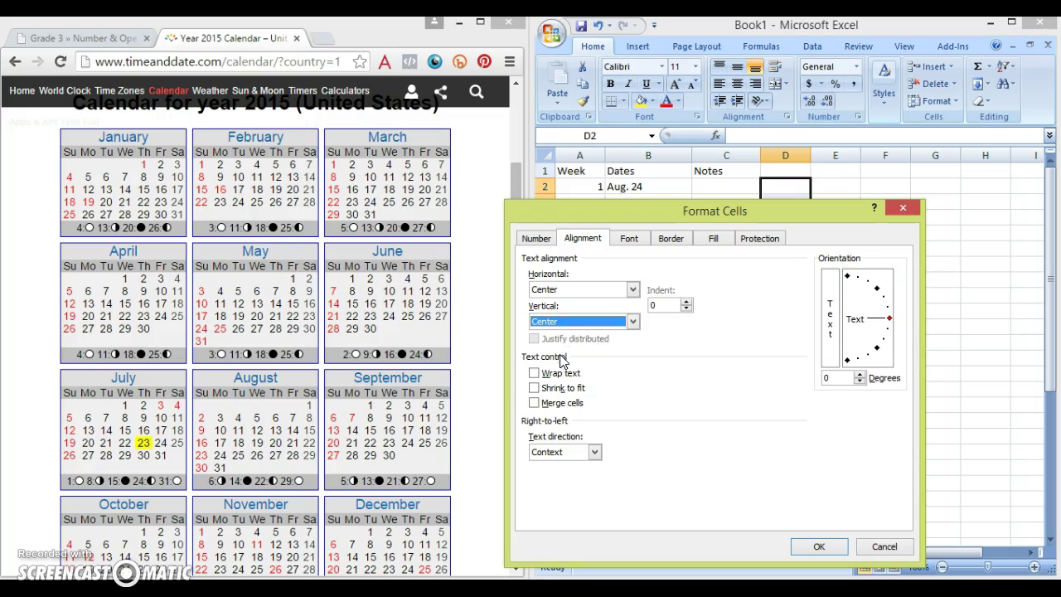
{"action": "left_click", "coordinate": [533, 374]}
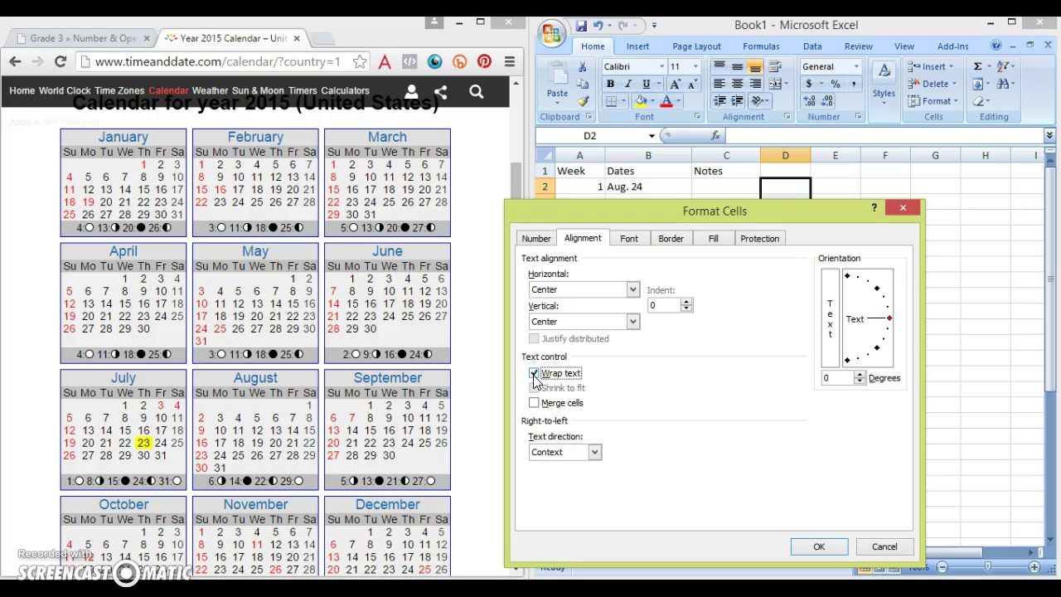
{"action": "left_click", "coordinate": [534, 403]}
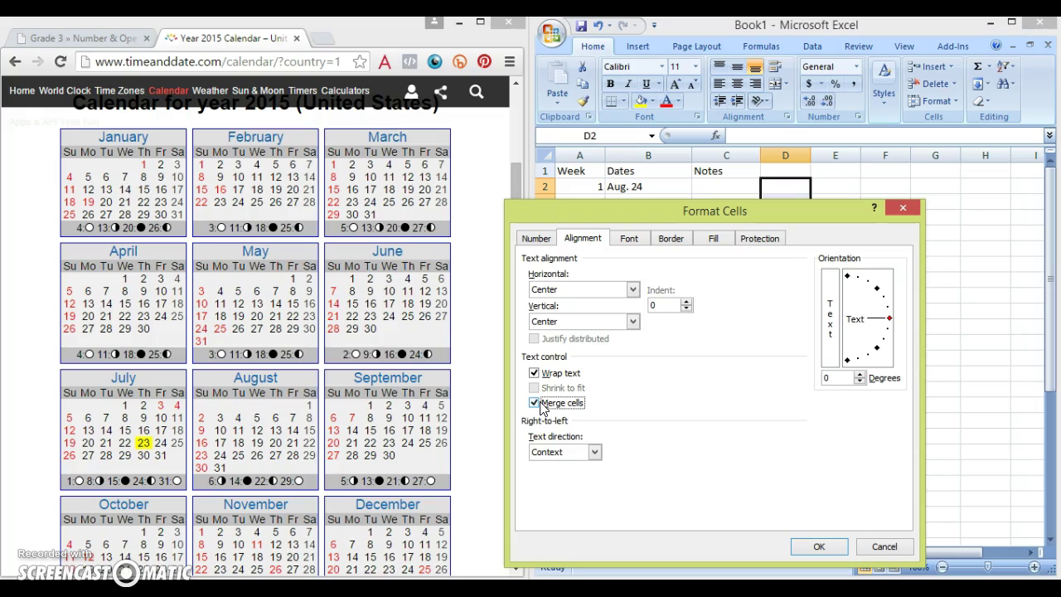
{"action": "left_click", "coordinate": [819, 546]}
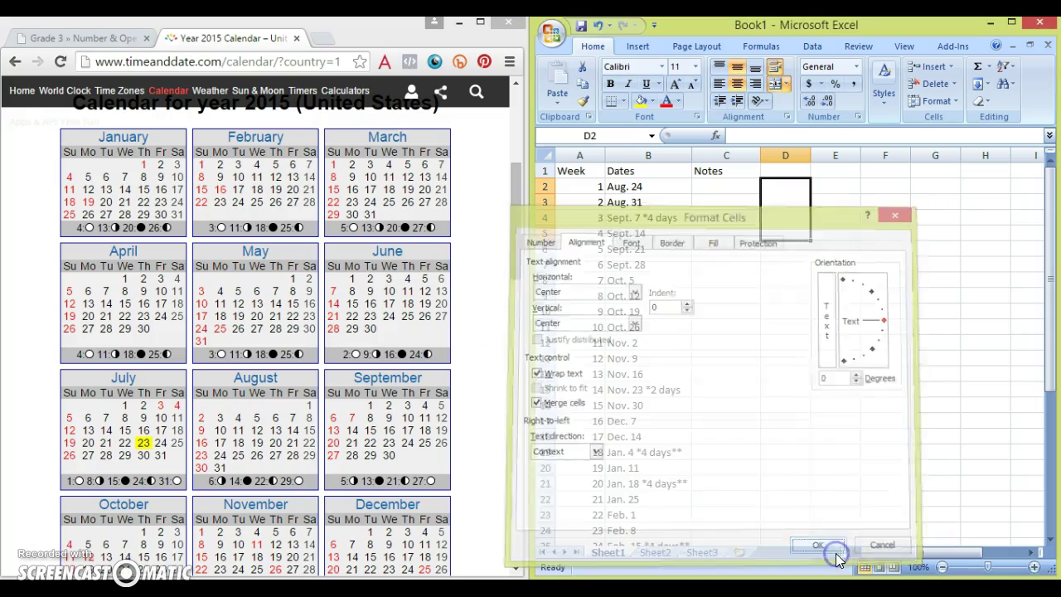
- Give the merged block D2:D5 a Thick Box Border and a light aqua fill
{"action": "left_click", "coordinate": [805, 294]}
{"action": "left_click", "coordinate": [792, 207]}
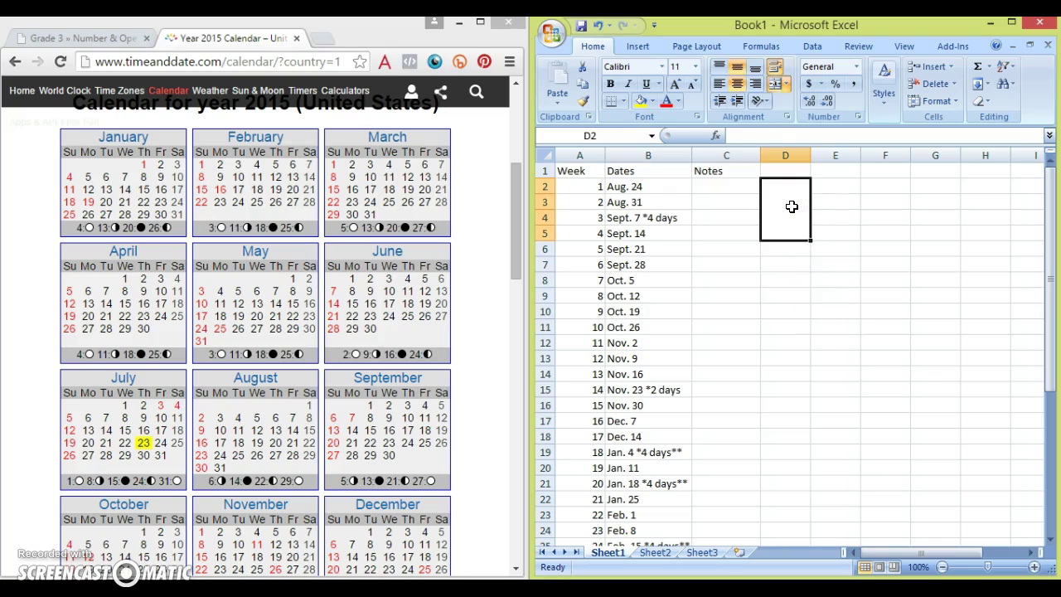
{"action": "left_click", "coordinate": [621, 102]}
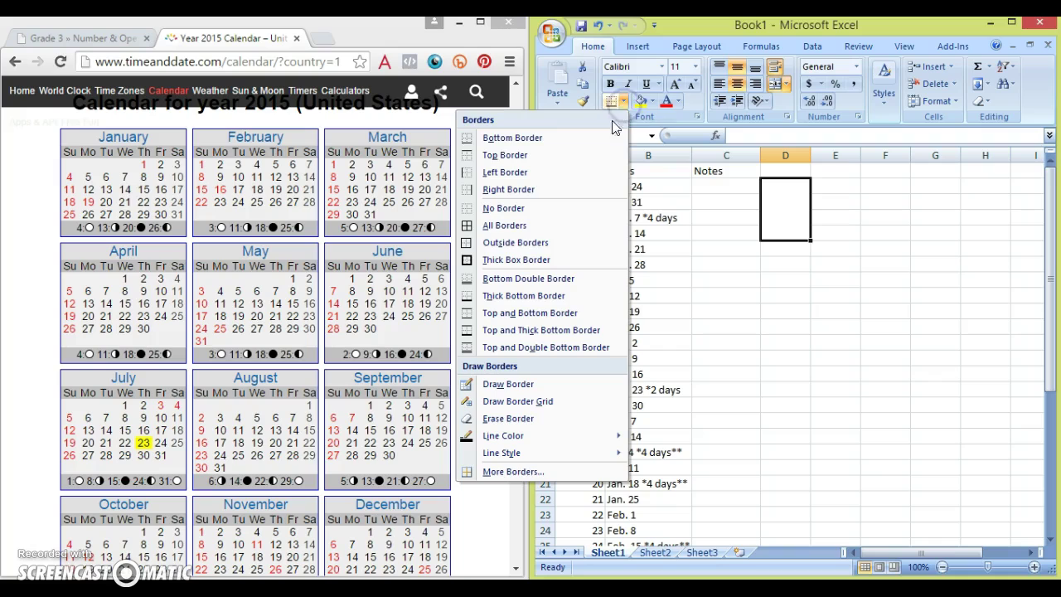
{"action": "left_click", "coordinate": [555, 260]}
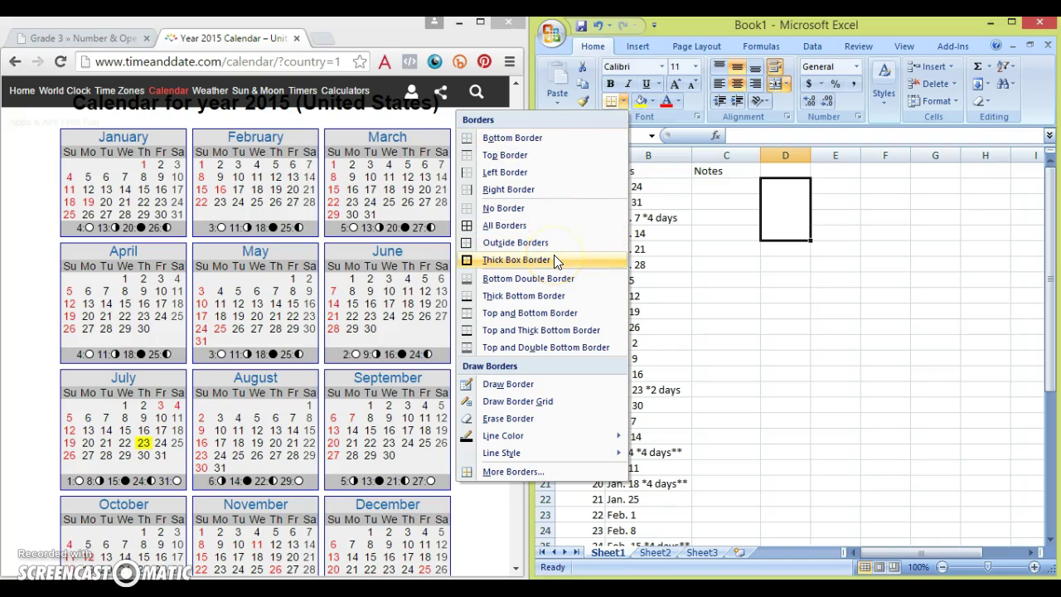
{"action": "left_click", "coordinate": [653, 103]}
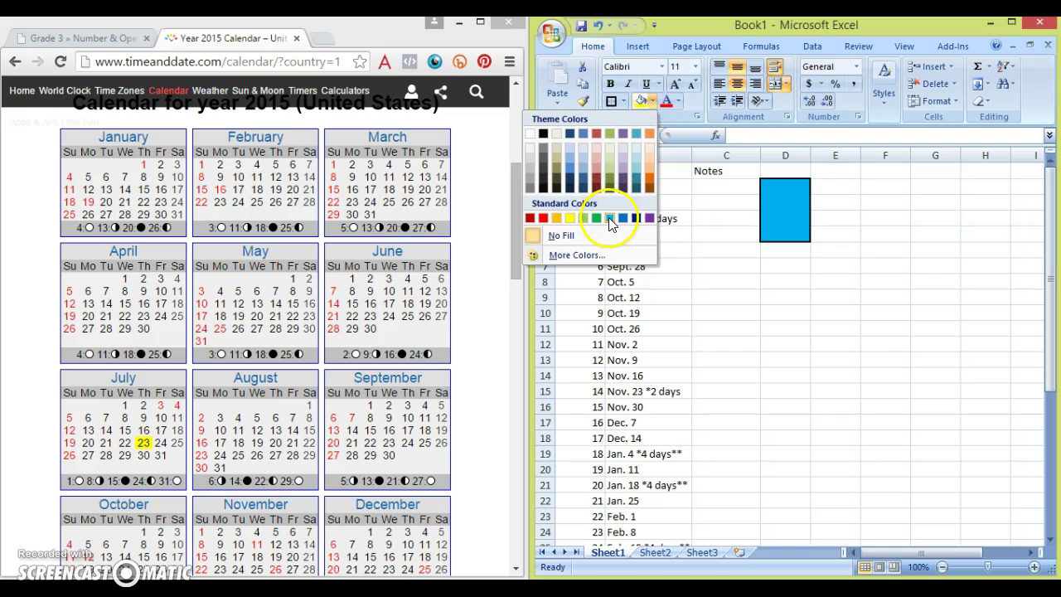
{"action": "left_click", "coordinate": [636, 158]}
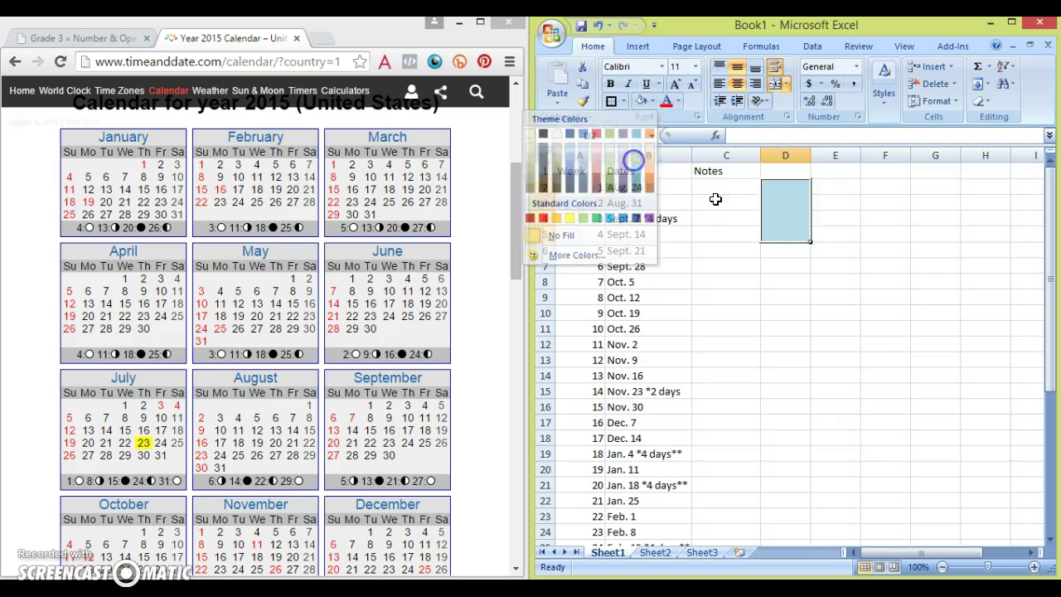
- Enter Place Value in the merged block beside weeks 1 to 4
{"action": "left_click", "coordinate": [779, 263]}
{"action": "left_click", "coordinate": [774, 206]}
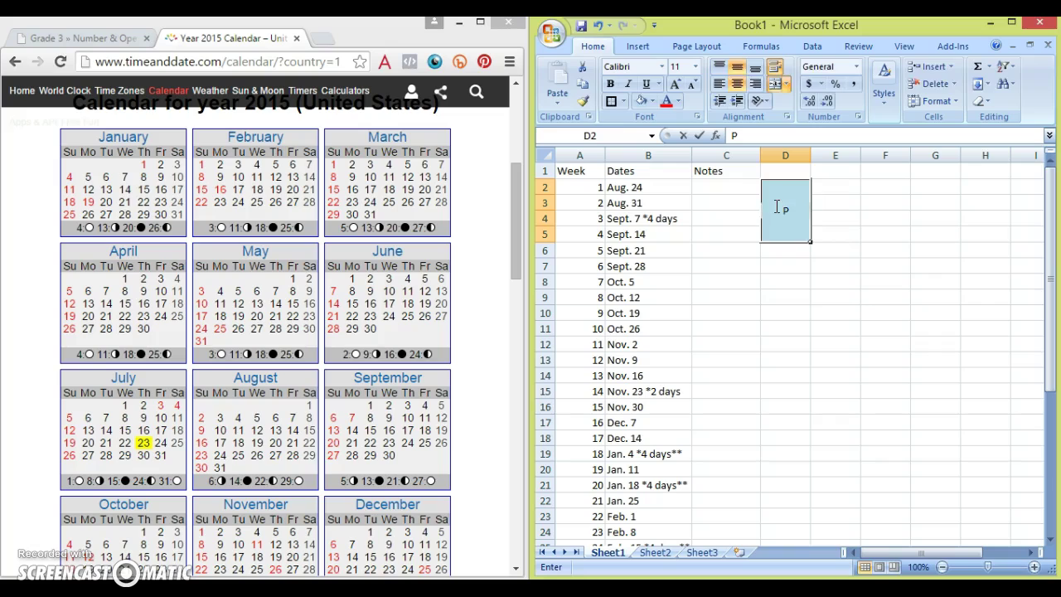
{"action": "type", "text": "Place V"}
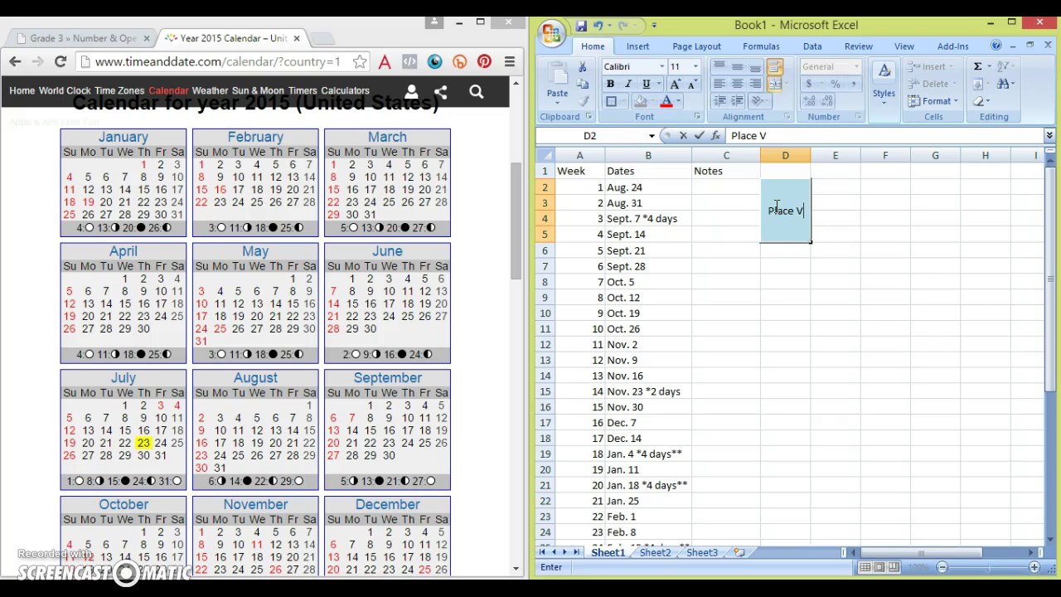
{"action": "type", "text": "alue"}
{"action": "key", "text": "Return"}
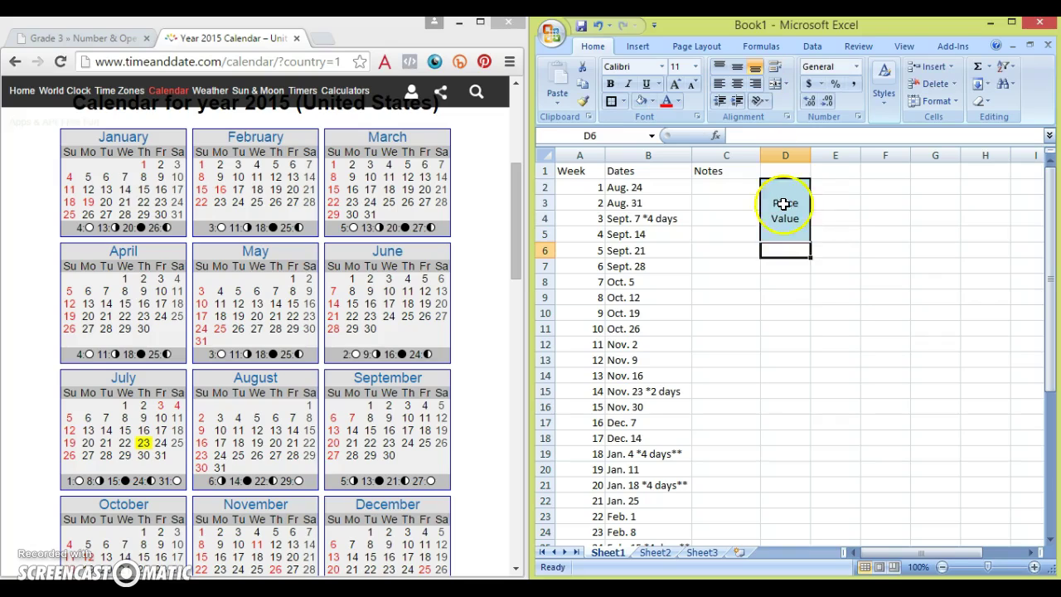
- Set the font size of the Place Value text to 8
{"action": "left_click", "coordinate": [785, 206]}
{"action": "left_click", "coordinate": [795, 135]}
{"action": "left_click_drag", "start_coordinate": [787, 135], "coordinate": [732, 135]}
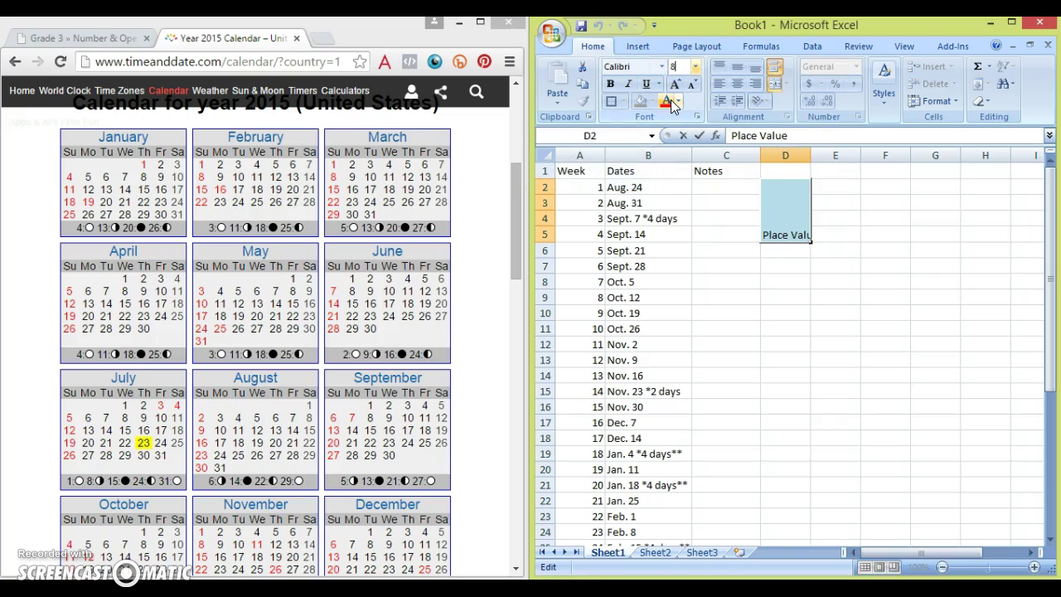
{"action": "type", "text": "8"}
{"action": "key", "text": "Return"}
{"action": "left_click", "coordinate": [805, 215]}
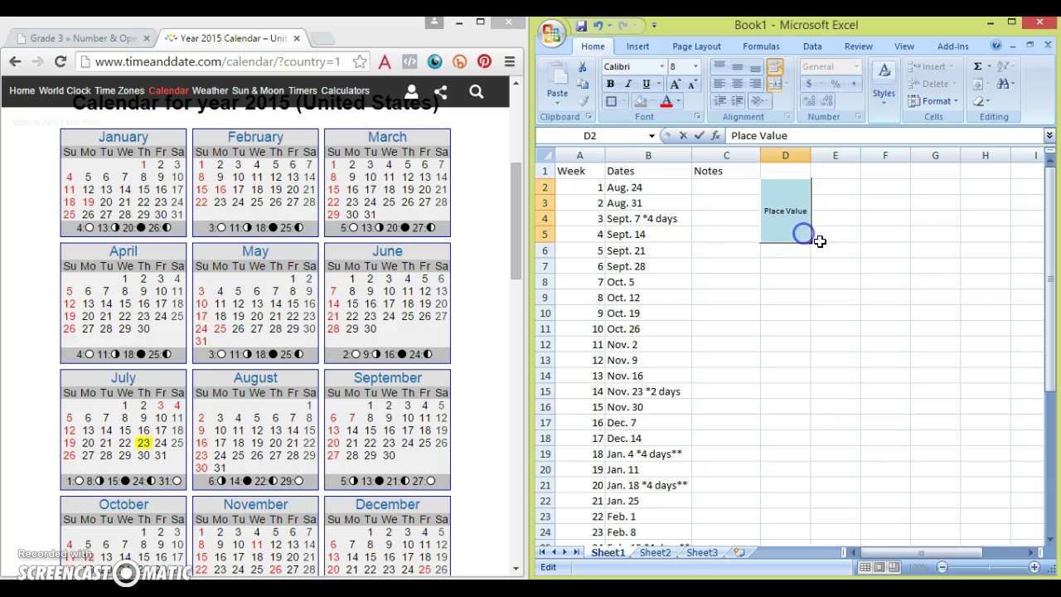
- Append Adding to the Place Value text in the block, followed by Subtracting on a new line
{"action": "left_click", "coordinate": [795, 135]}
{"action": "type", "text": "Adding"}
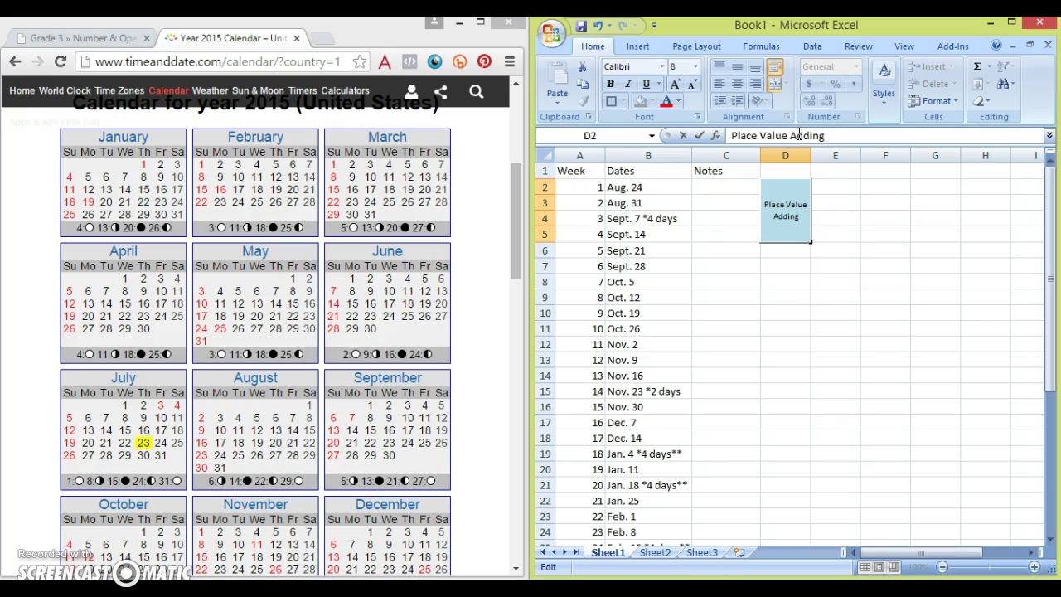
{"action": "key", "text": "alt+Return"}
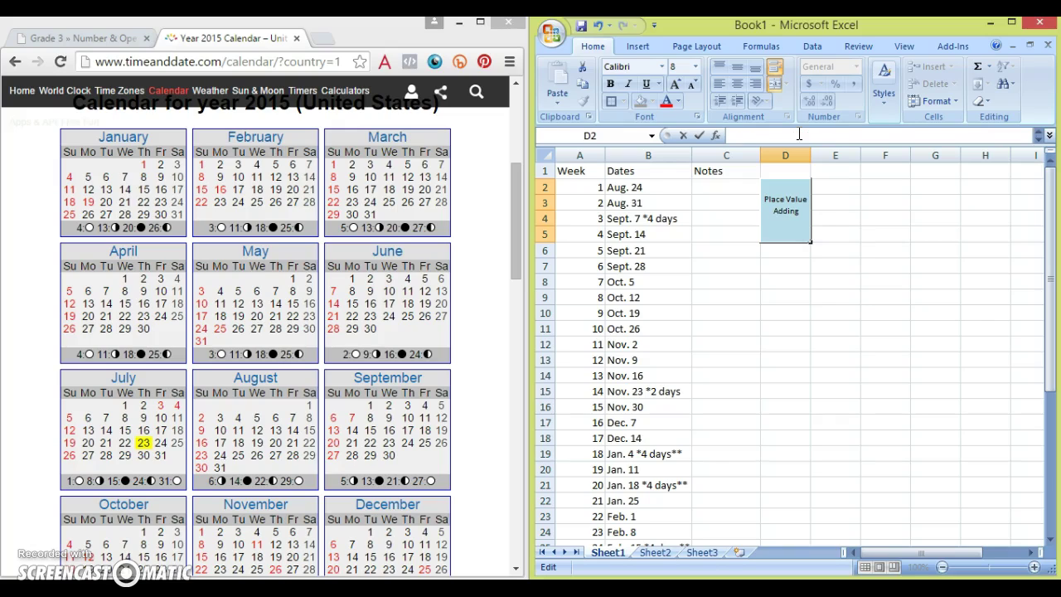
{"action": "type", "text": "Subtracting"}
{"action": "key", "text": "Return"}
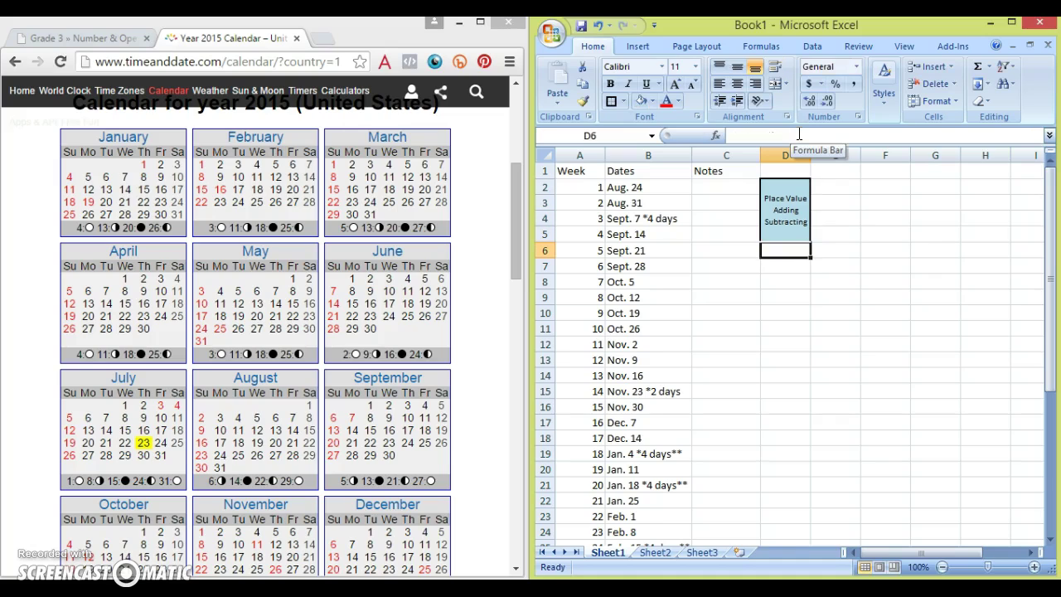
- Merge cells D6:D11 for weeks 5 to 10 into one block, centered both horizontally and vertically
{"action": "left_click", "coordinate": [789, 285]}
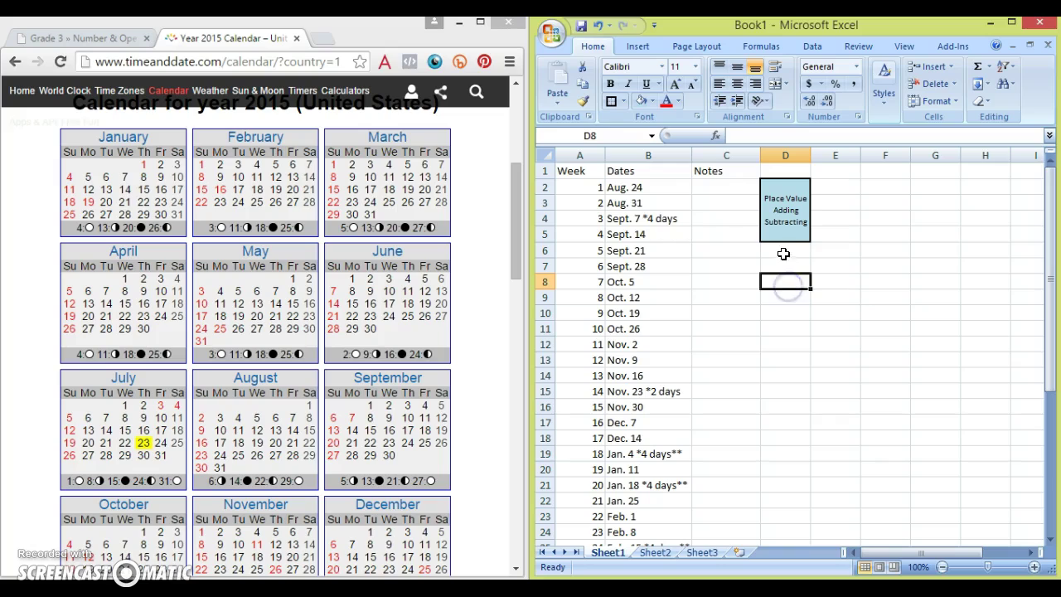
{"action": "left_click", "coordinate": [783, 251]}
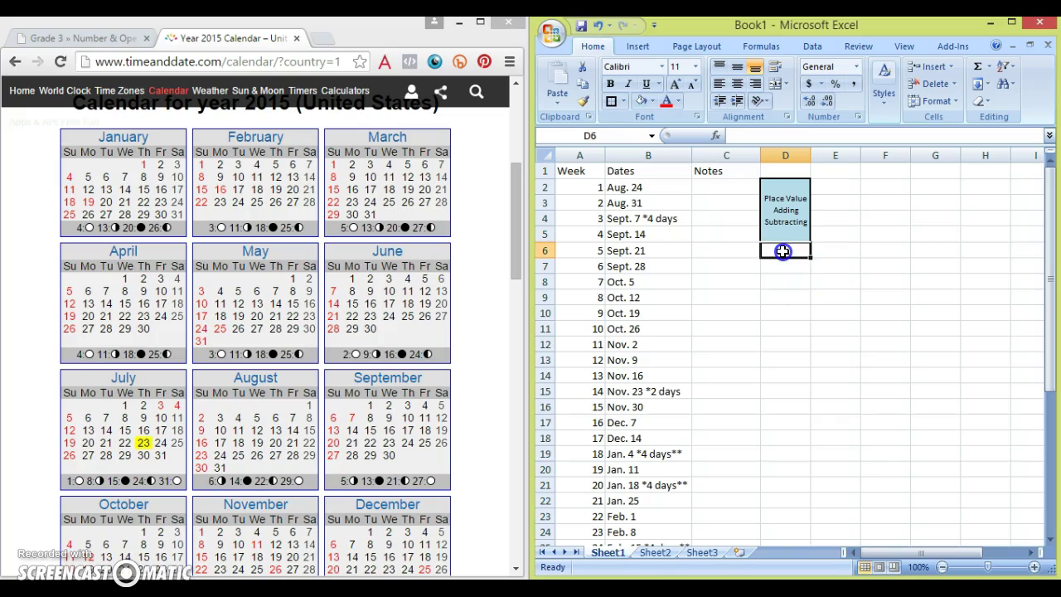
{"action": "left_click_drag", "start_coordinate": [783, 252], "coordinate": [781, 329]}
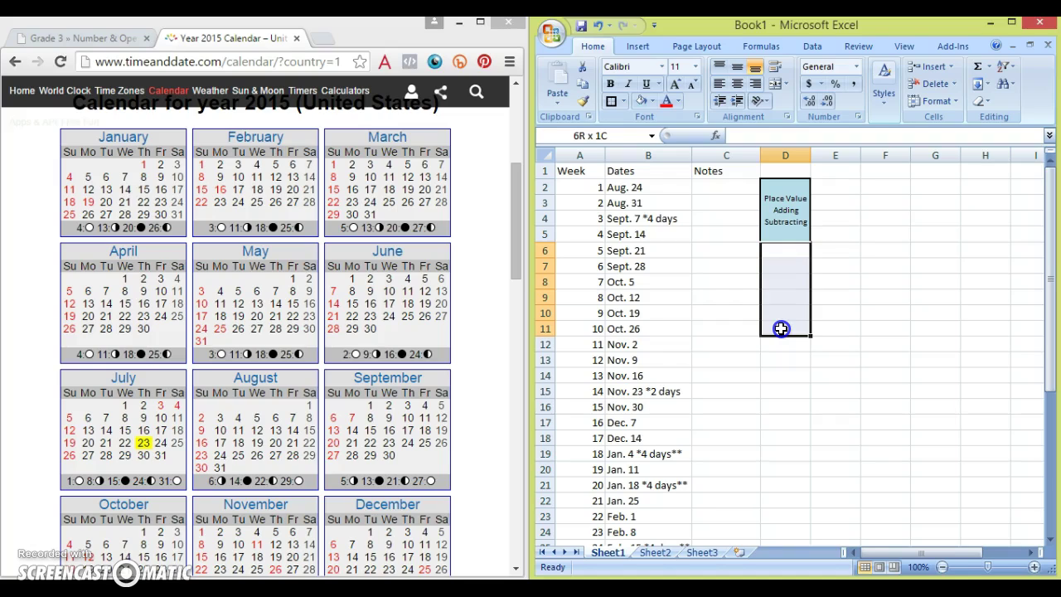
{"action": "left_click_drag", "start_coordinate": [781, 329], "coordinate": [781, 329]}
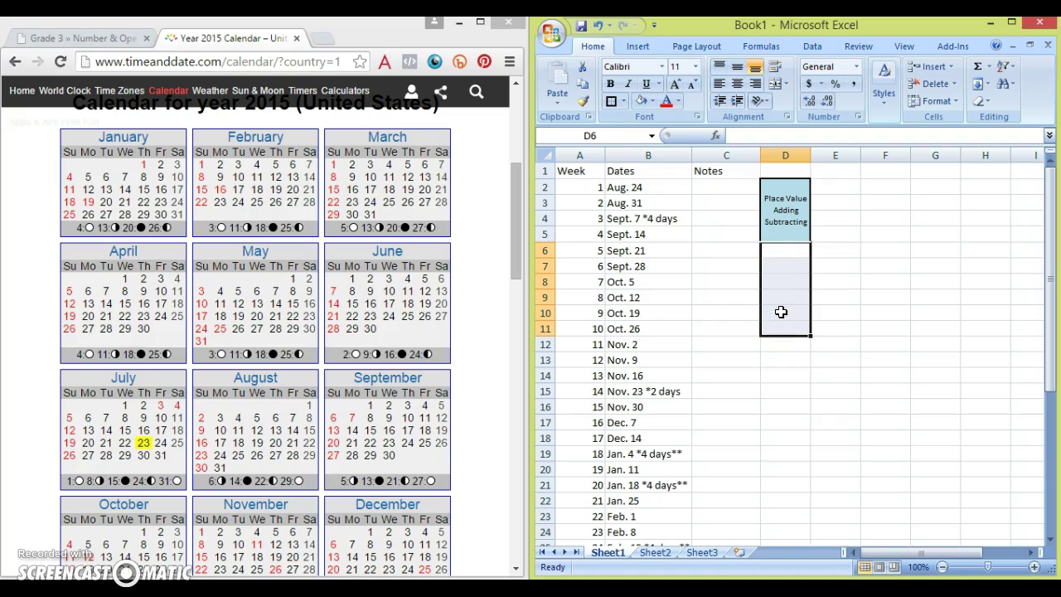
{"action": "right_click", "coordinate": [787, 310]}
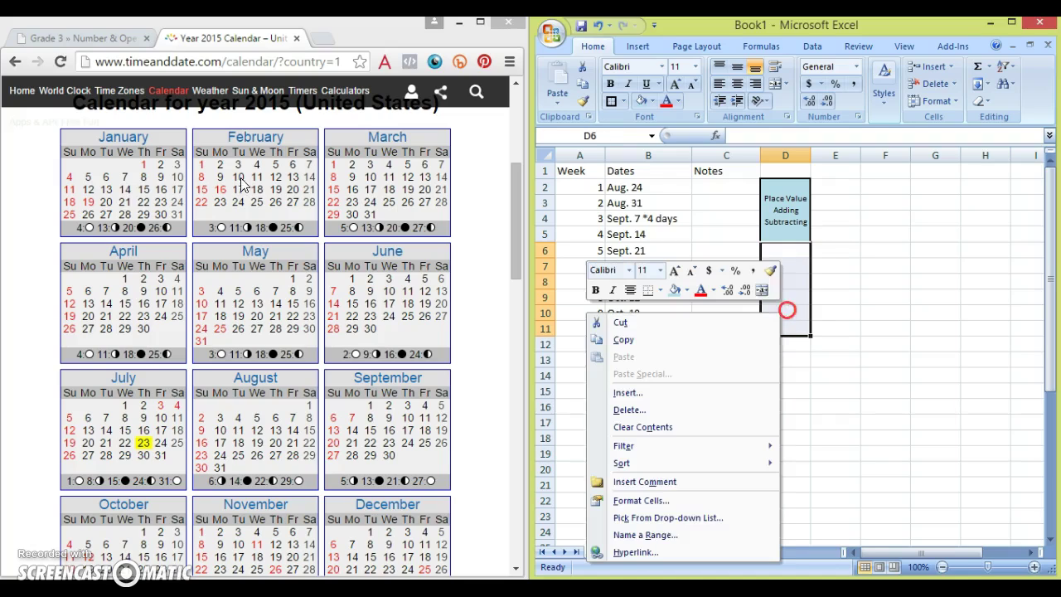
{"action": "left_click", "coordinate": [661, 506]}
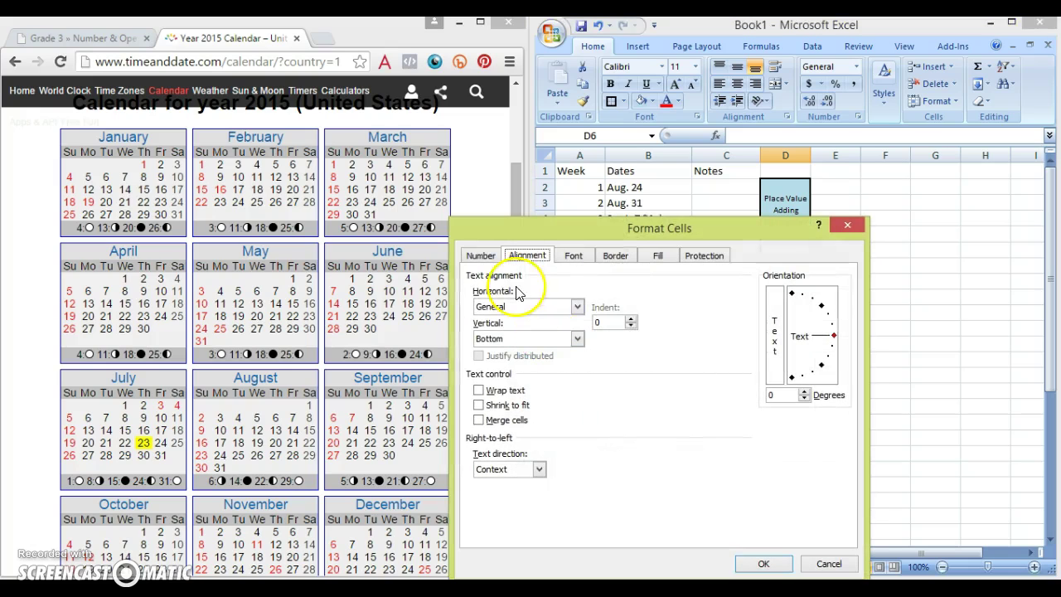
{"action": "left_click", "coordinate": [522, 307]}
{"action": "left_click", "coordinate": [508, 340]}
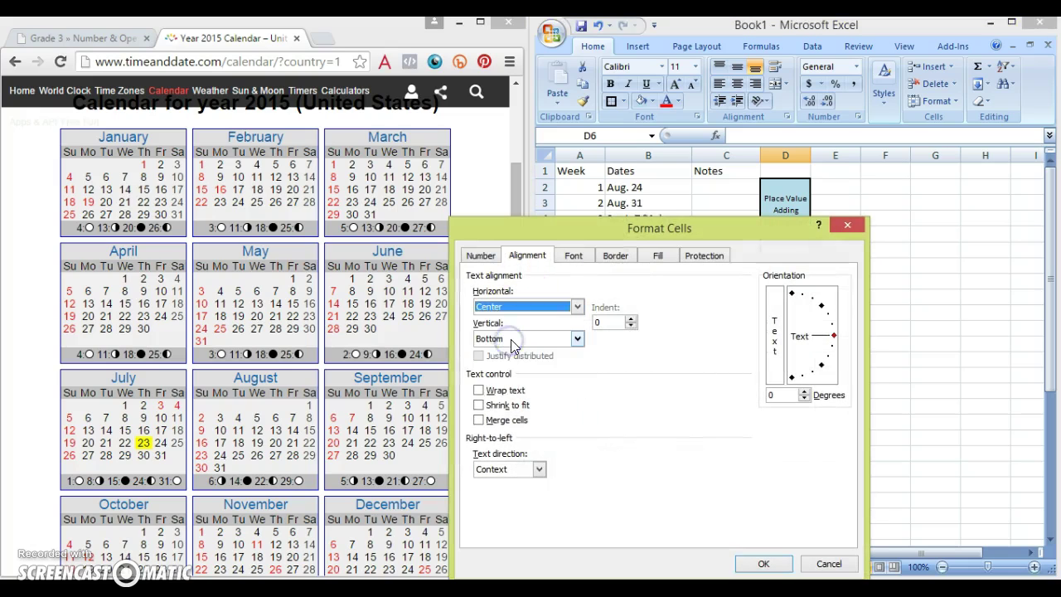
{"action": "left_click", "coordinate": [513, 339]}
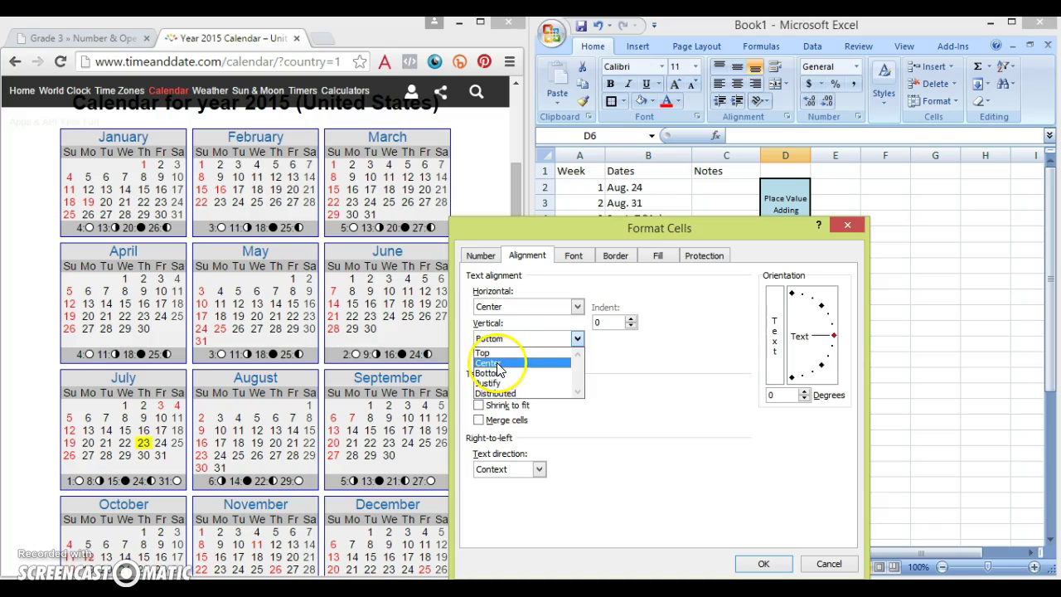
{"action": "left_click", "coordinate": [497, 364]}
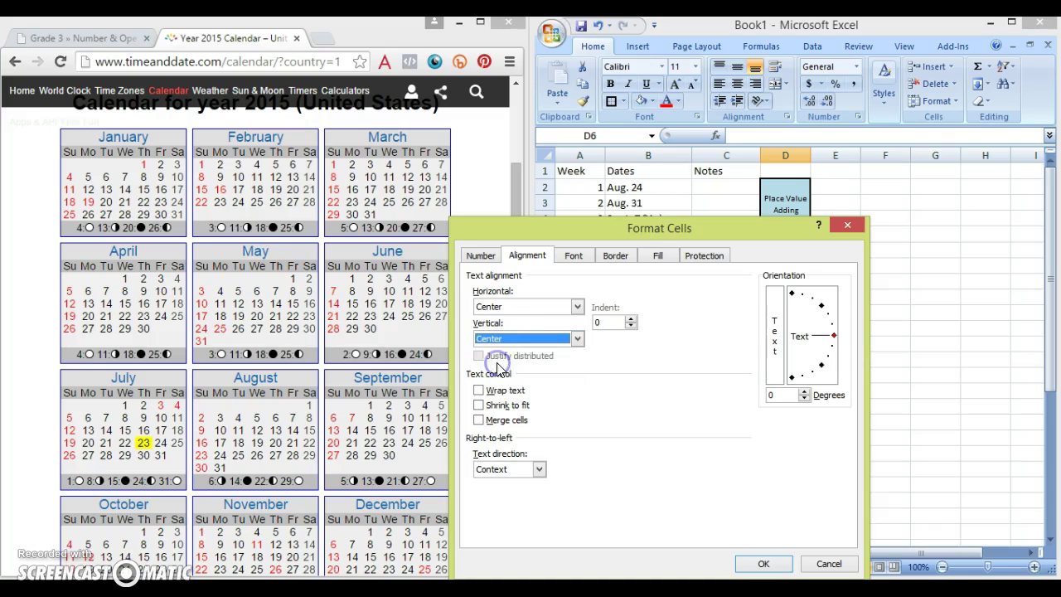
{"action": "left_click", "coordinate": [481, 419]}
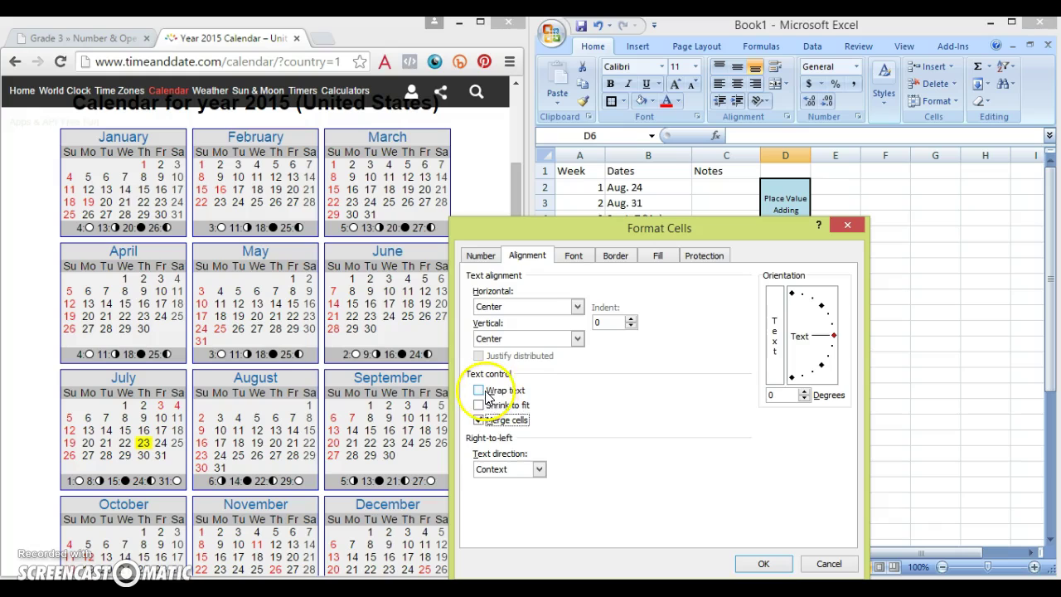
{"action": "left_click", "coordinate": [777, 569]}
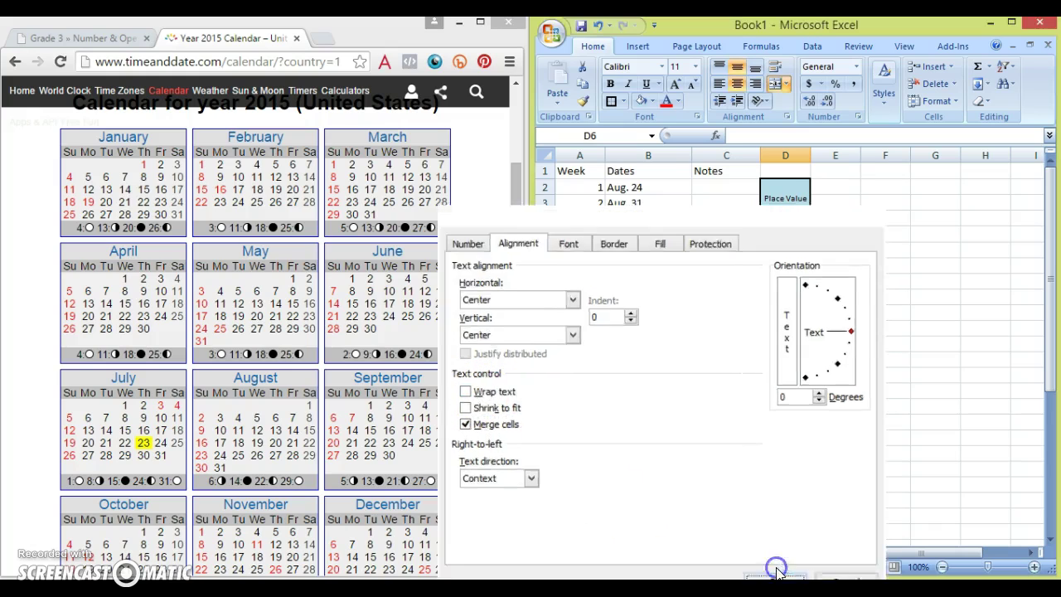
- Fill the merged block beside weeks 5 to 10 with light purple and enter Multiplication in it
{"action": "left_click", "coordinate": [652, 101]}
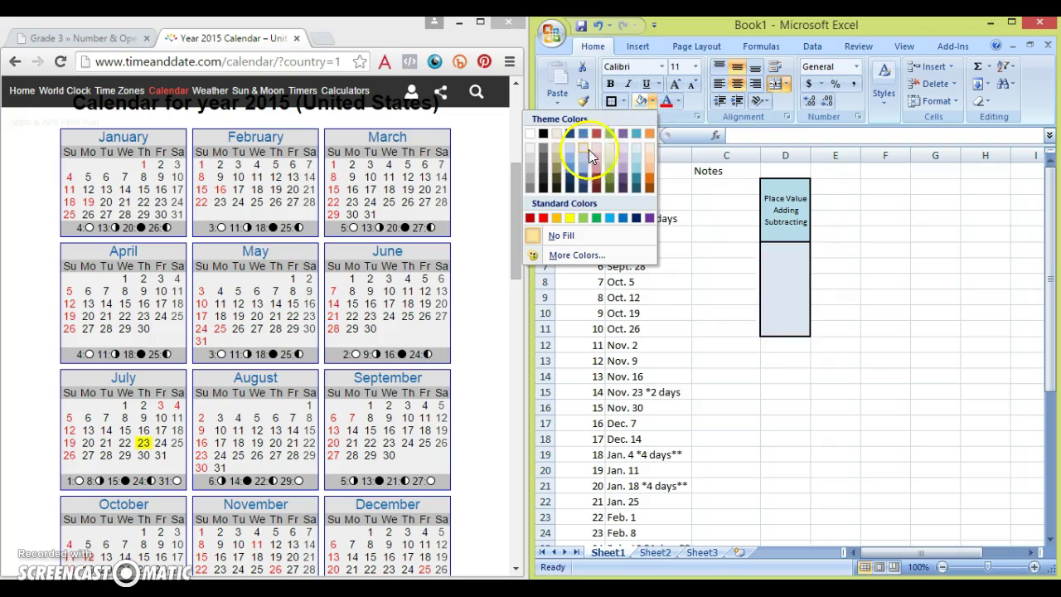
{"action": "left_click", "coordinate": [623, 160]}
{"action": "left_click", "coordinate": [784, 274]}
{"action": "type", "text": "Multiplication"}
{"action": "key", "text": "Return"}
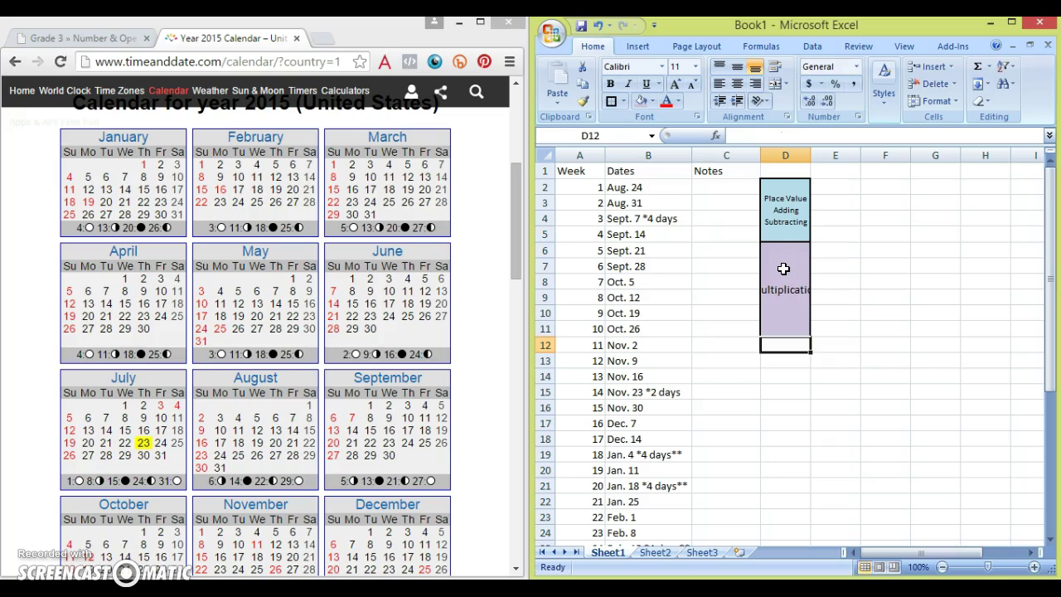
- Set the font size of the Multiplication text to 8
{"action": "left_click", "coordinate": [783, 269]}
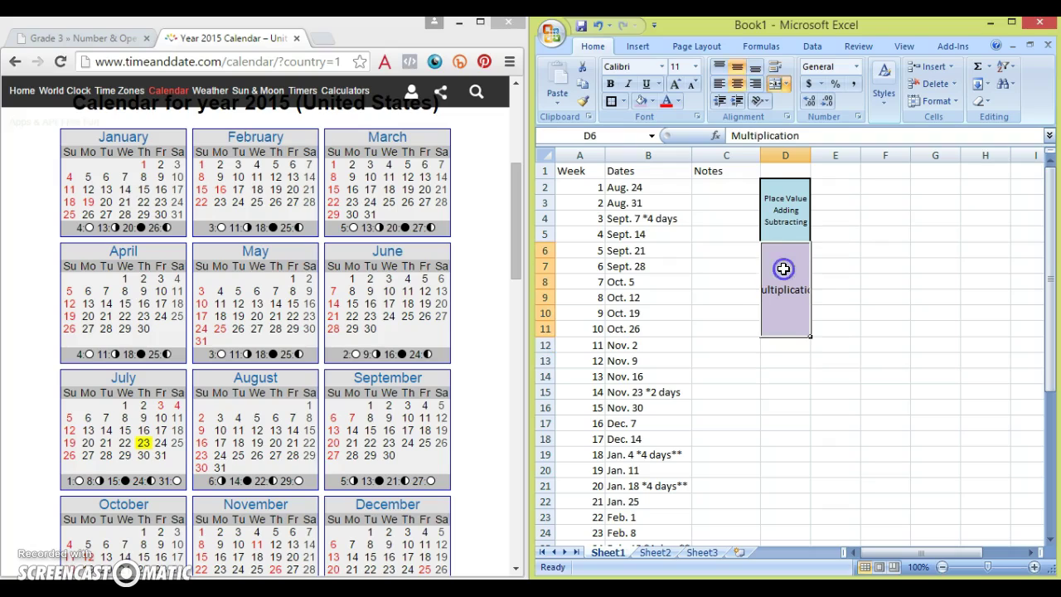
{"action": "left_click", "coordinate": [676, 66]}
{"action": "type", "text": "8"}
{"action": "key", "text": "Return"}
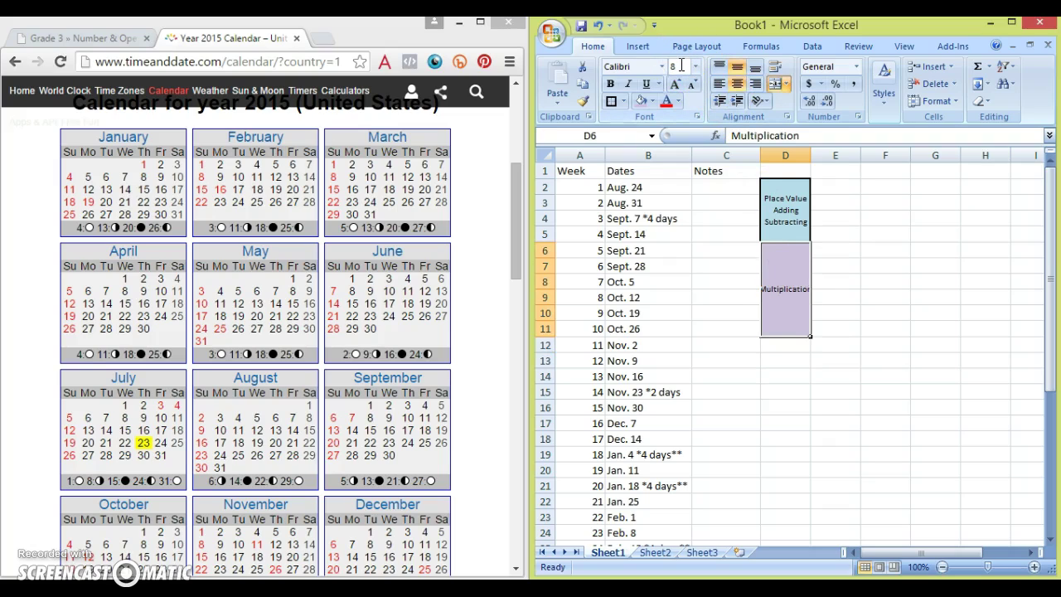
- Turn on text wrapping for the Multiplication block
{"action": "right_click", "coordinate": [793, 296]}
{"action": "left_click", "coordinate": [752, 486]}
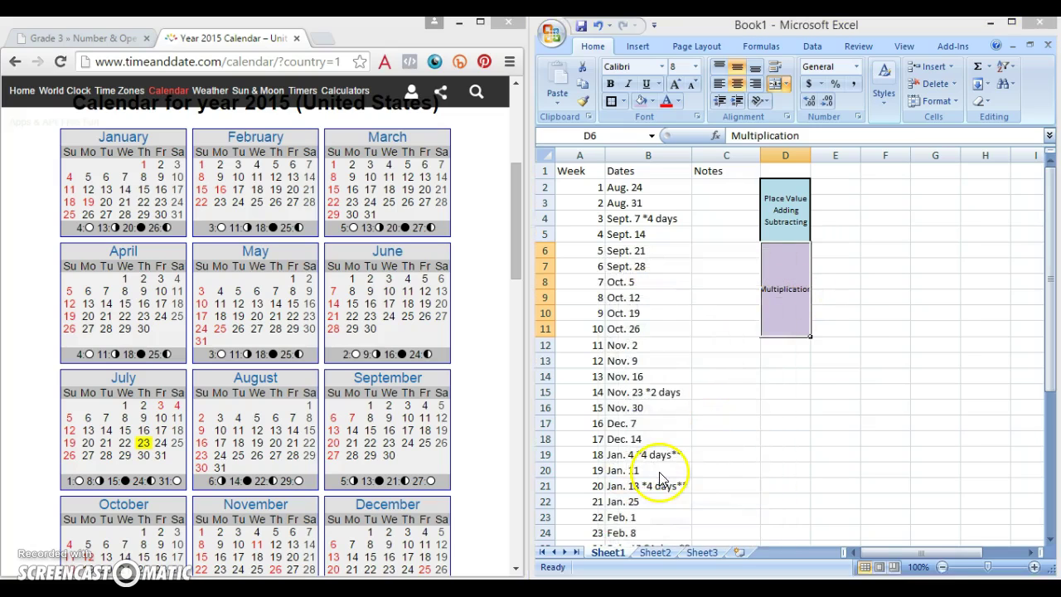
{"action": "left_click", "coordinate": [571, 390]}
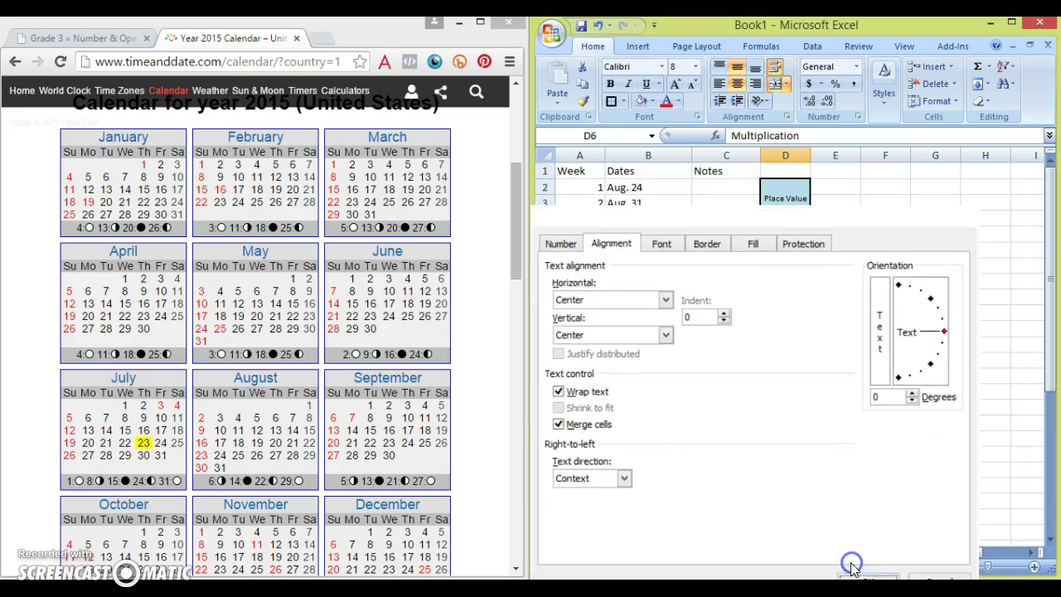
{"action": "left_click", "coordinate": [856, 566]}
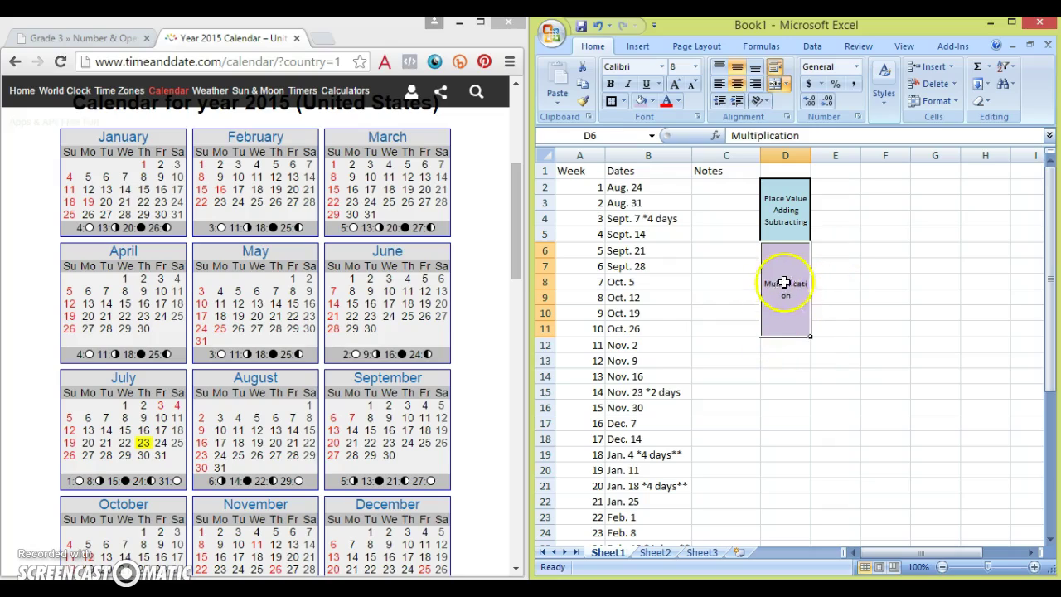
- Widen column D so that Multiplication fits on a single line in its block
{"action": "left_click", "coordinate": [817, 135]}
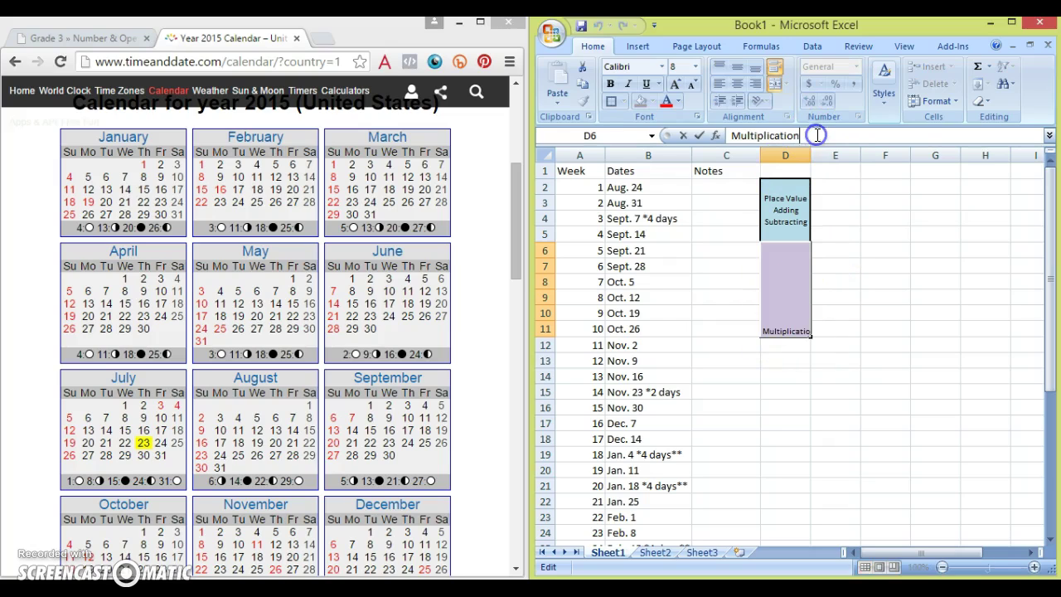
{"action": "left_click", "coordinate": [809, 148]}
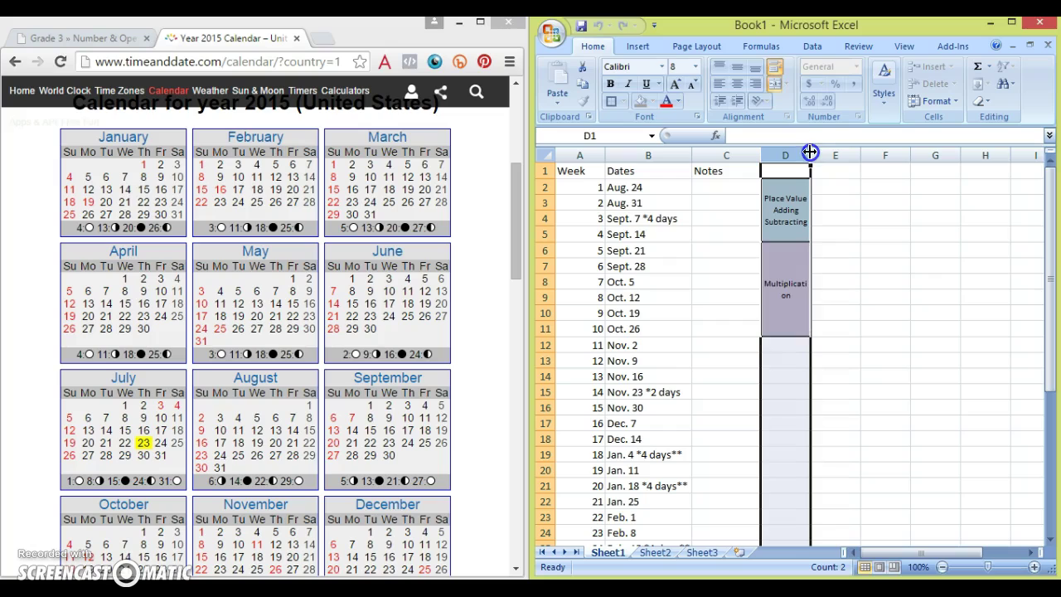
{"action": "left_click_drag", "start_coordinate": [811, 148], "coordinate": [842, 147]}
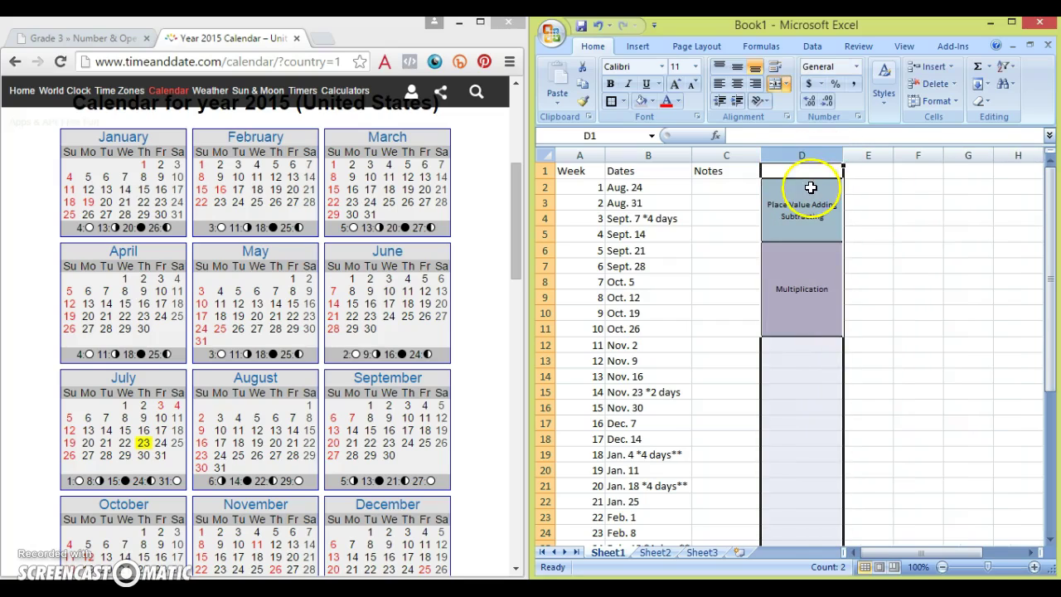
- Remove the space between Place Value and Adding in the block beside weeks 1 to 4
{"action": "left_click", "coordinate": [810, 188]}
{"action": "left_click", "coordinate": [787, 136]}
{"action": "key", "text": "BackSpace"}
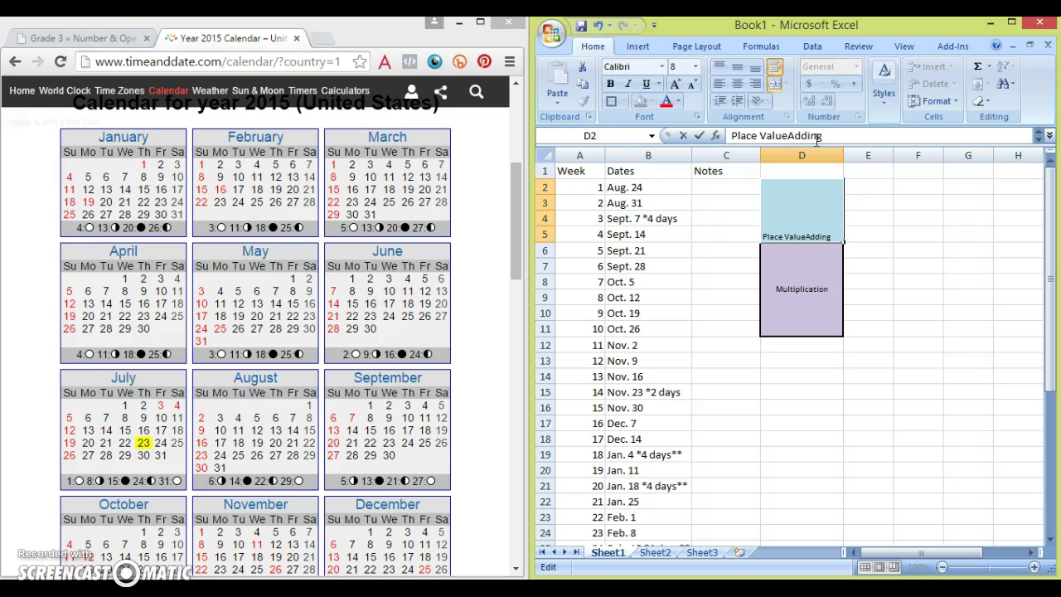
{"action": "key", "text": "Return"}
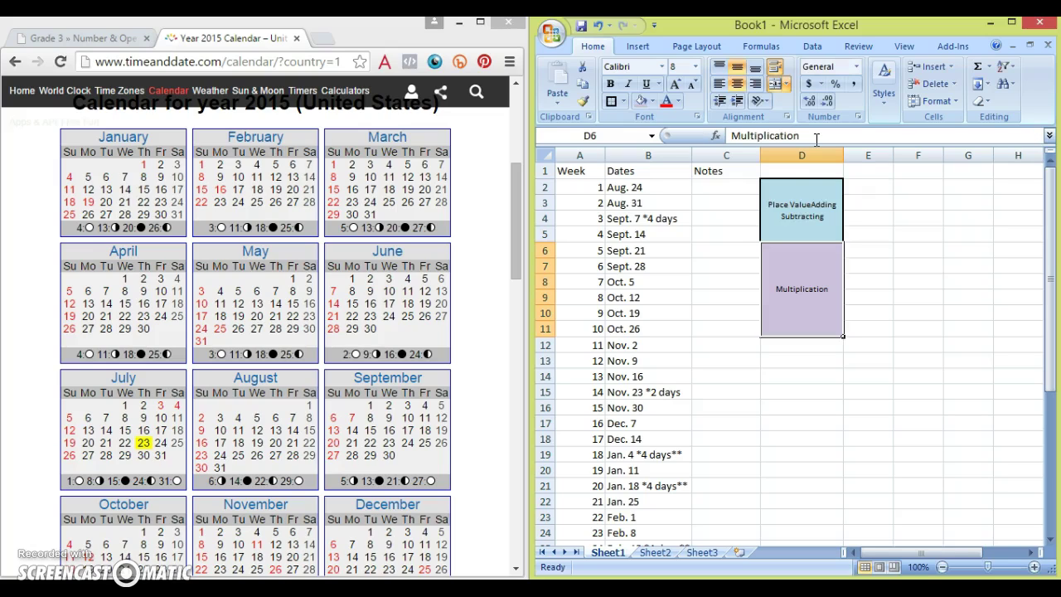
- Try to add a line break between Place Value and Adding, and undo the edit
{"action": "left_click", "coordinate": [808, 229]}
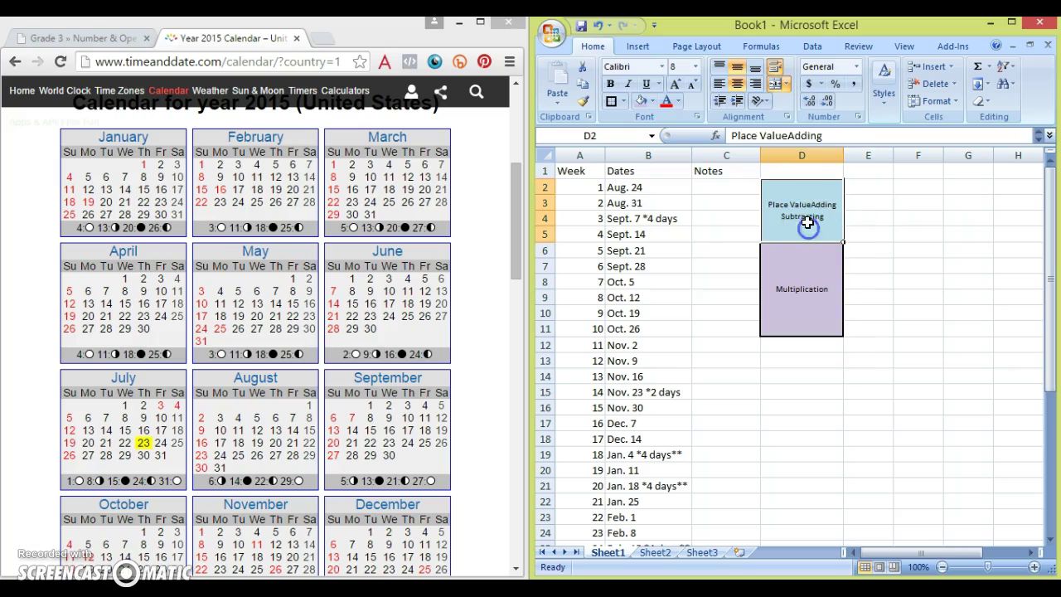
{"action": "left_click", "coordinate": [794, 136]}
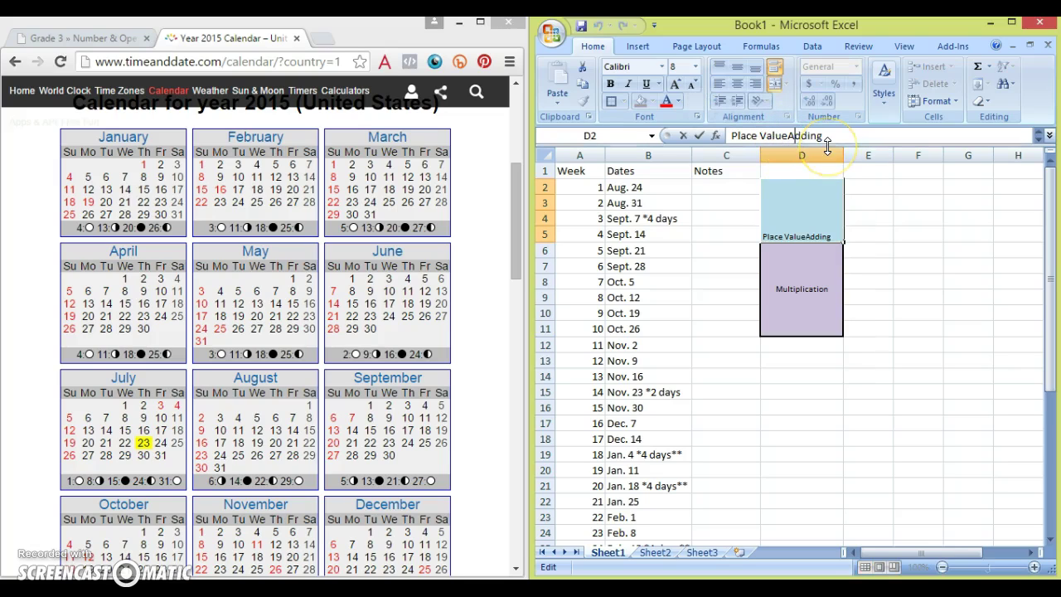
{"action": "key", "text": "alt+Return"}
{"action": "key", "text": "Return"}
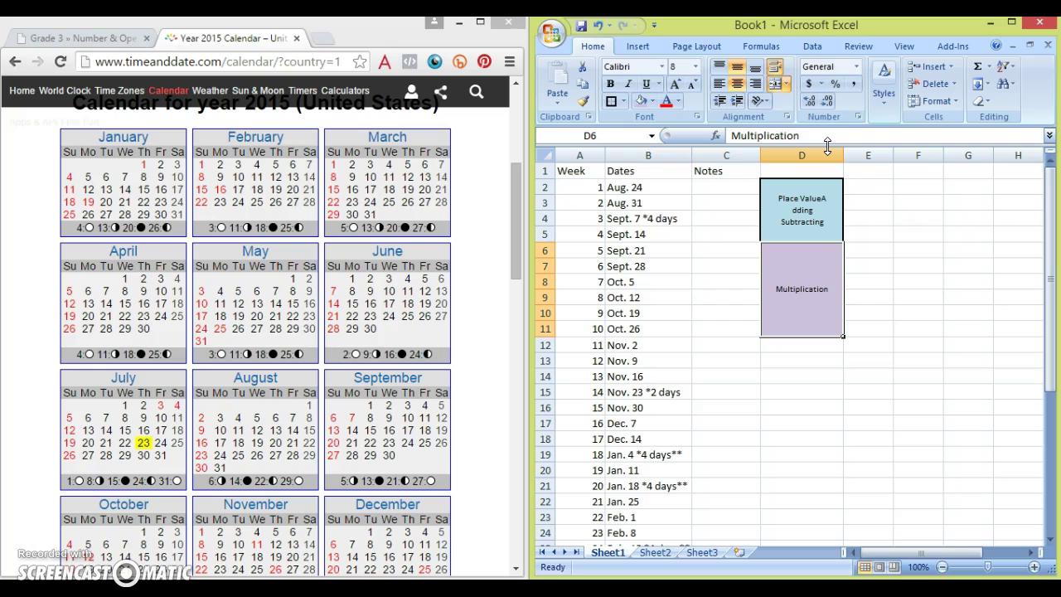
{"action": "left_click", "coordinate": [597, 25]}
- Insert a line break after Place Value so that Adding starts on its own line in the block
{"action": "left_click", "coordinate": [829, 199]}
{"action": "left_click", "coordinate": [783, 138]}
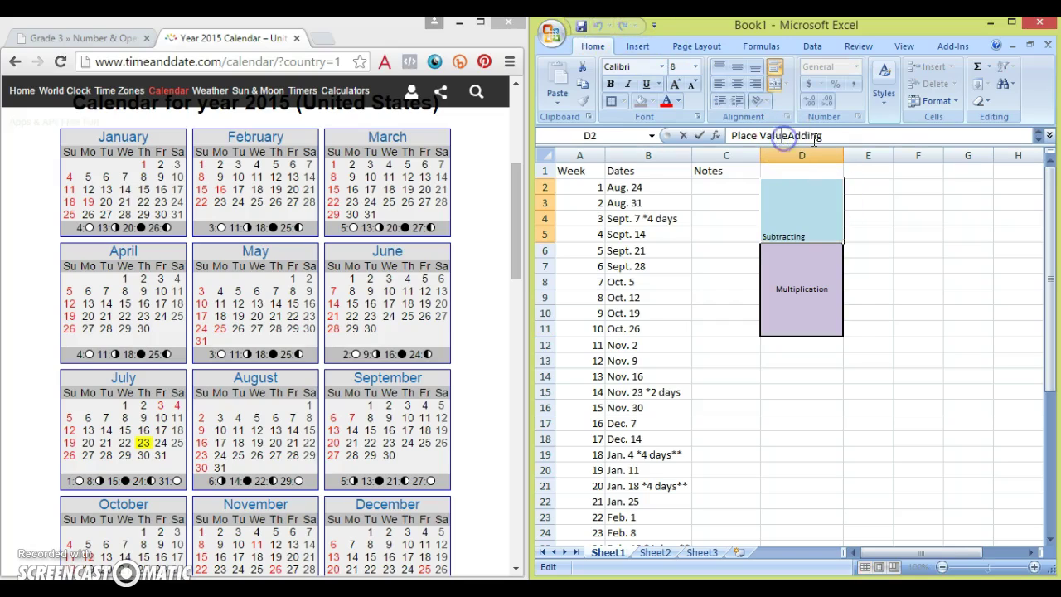
{"action": "key", "text": "BackSpace"}
{"action": "key", "text": "BackSpace"}
{"action": "key", "text": "BackSpace"}
{"action": "key", "text": "BackSpace"}
{"action": "key", "text": "BackSpace"}
{"action": "key", "text": "BackSpace"}
{"action": "key", "text": "BackSpace"}
{"action": "key", "text": "BackSpace"}
{"action": "key", "text": "BackSpace"}
{"action": "key", "text": "BackSpace"}
{"action": "key", "text": "BackSpace"}
{"action": "key", "text": "Return"}
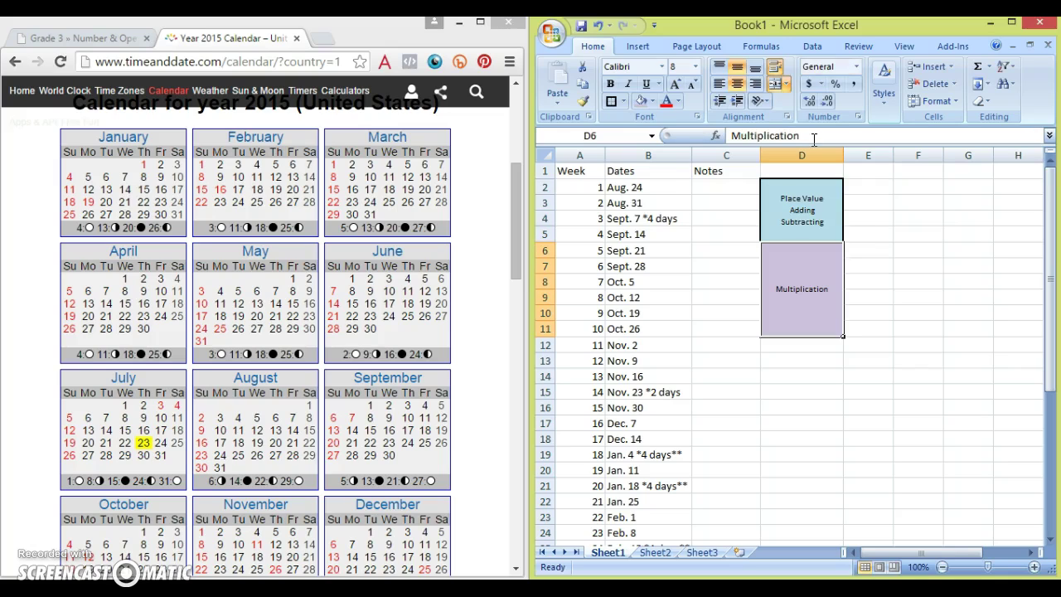
- Add Division on a new line below Multiplication in the purple block beside weeks 5 to 10
{"action": "left_click", "coordinate": [800, 298]}
{"action": "left_click", "coordinate": [805, 134]}
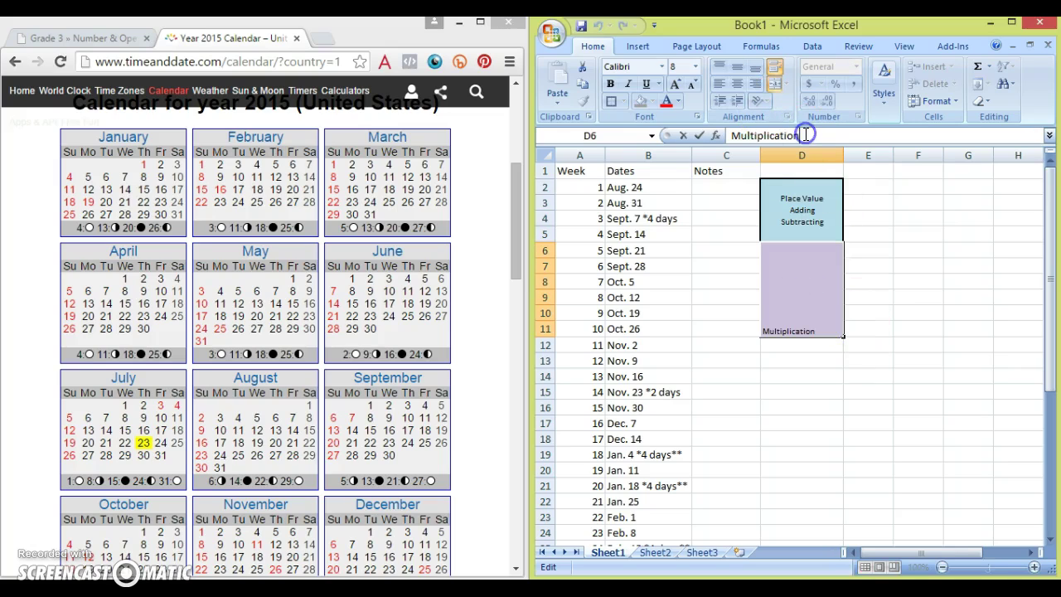
{"action": "key", "text": "BackSpace"}
{"action": "key", "text": "BackSpace"}
{"action": "key", "text": "BackSpace"}
{"action": "key", "text": "BackSpace"}
{"action": "key", "text": "BackSpace"}
{"action": "key", "text": "BackSpace"}
{"action": "key", "text": "BackSpace"}
{"action": "key", "text": "BackSpace"}
{"action": "key", "text": "BackSpace"}
{"action": "key", "text": "BackSpace"}
{"action": "key", "text": "BackSpace"}
{"action": "key", "text": "BackSpace"}
{"action": "key", "text": "BackSpace"}
{"action": "key", "text": "BackSpace"}
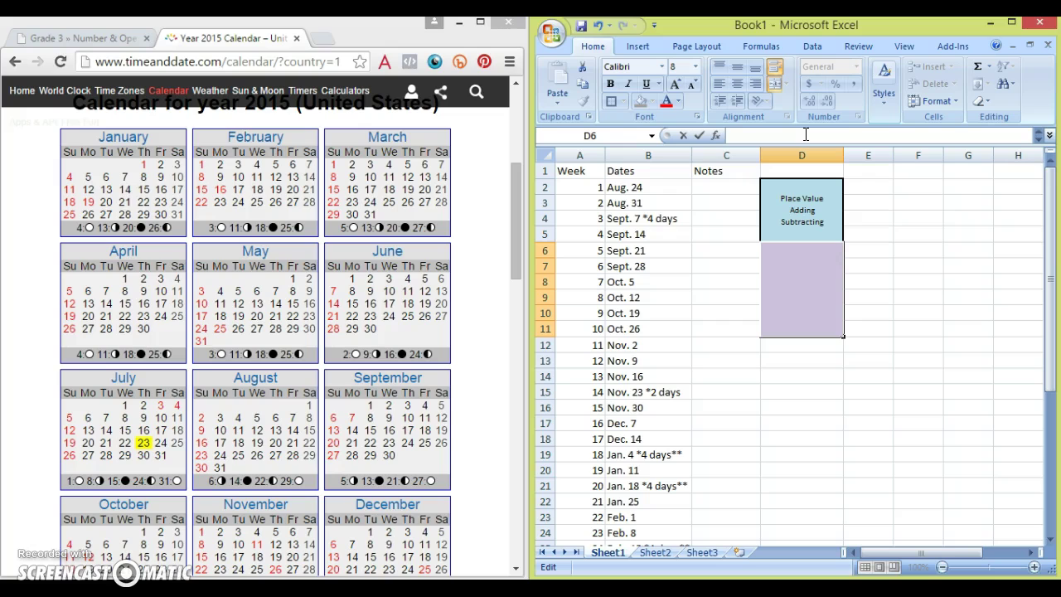
{"action": "type", "text": "Division"}
{"action": "key", "text": "Return"}
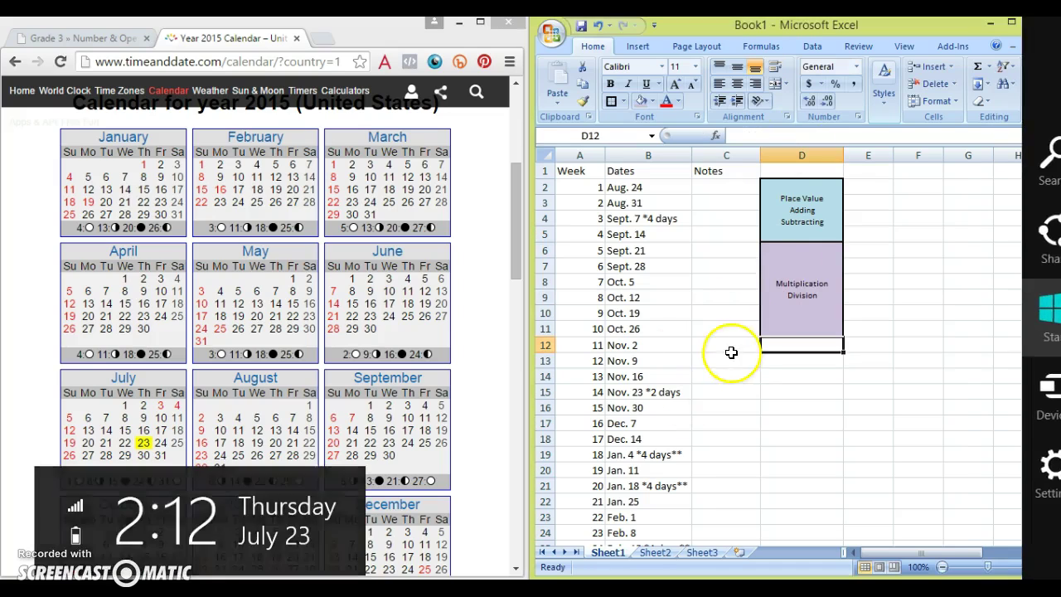
- Try a text orientation of 90 degrees on the Multiplication and Division block, and undo the rotation
{"action": "left_click", "coordinate": [790, 289]}
{"action": "right_click", "coordinate": [793, 290]}
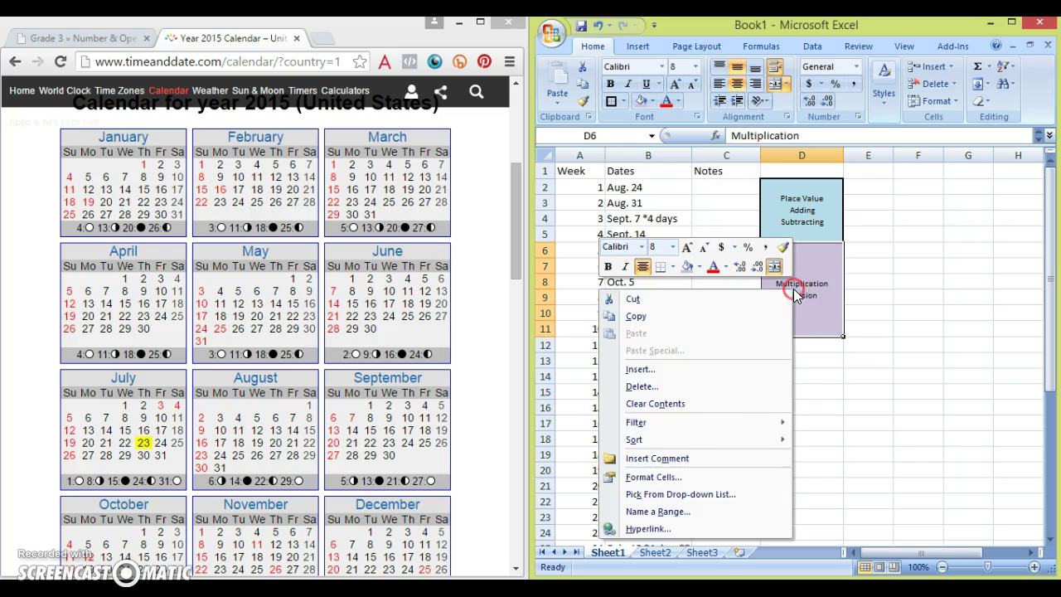
{"action": "left_click", "coordinate": [684, 477]}
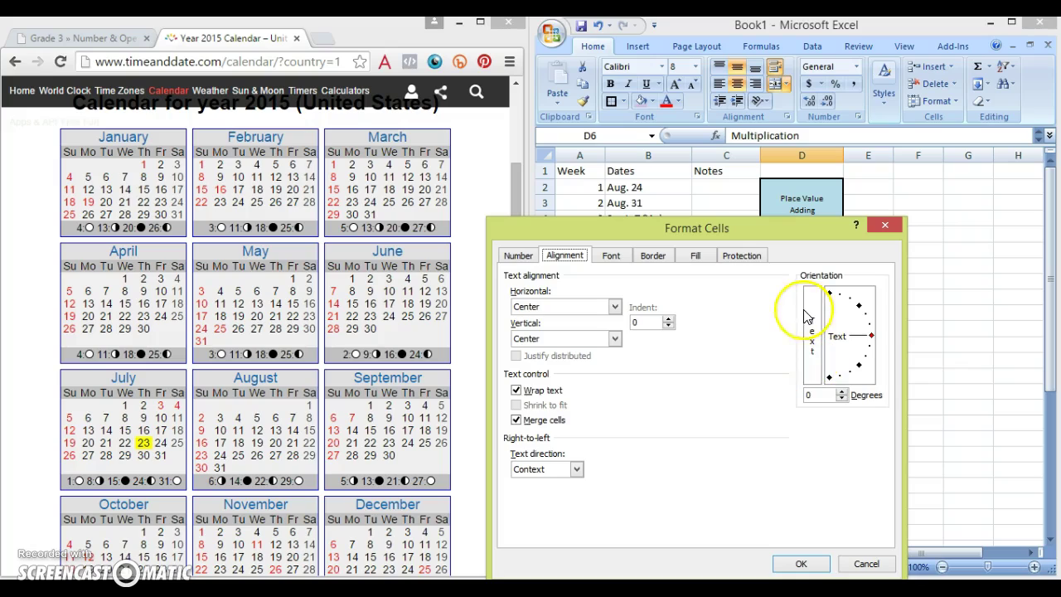
{"action": "left_click", "coordinate": [808, 395]}
{"action": "type", "text": "90"}
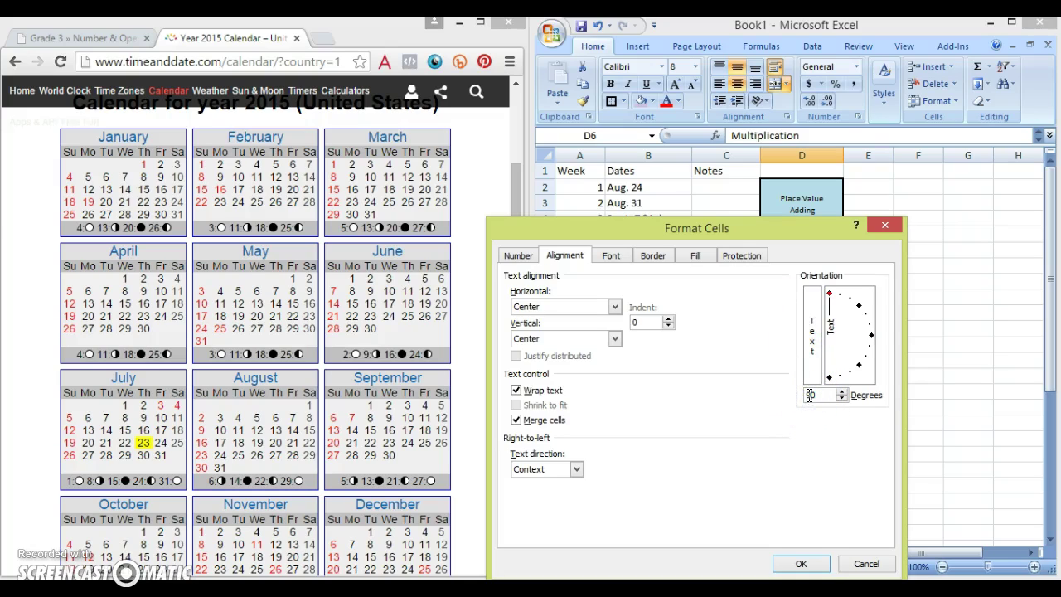
{"action": "key", "text": "Return"}
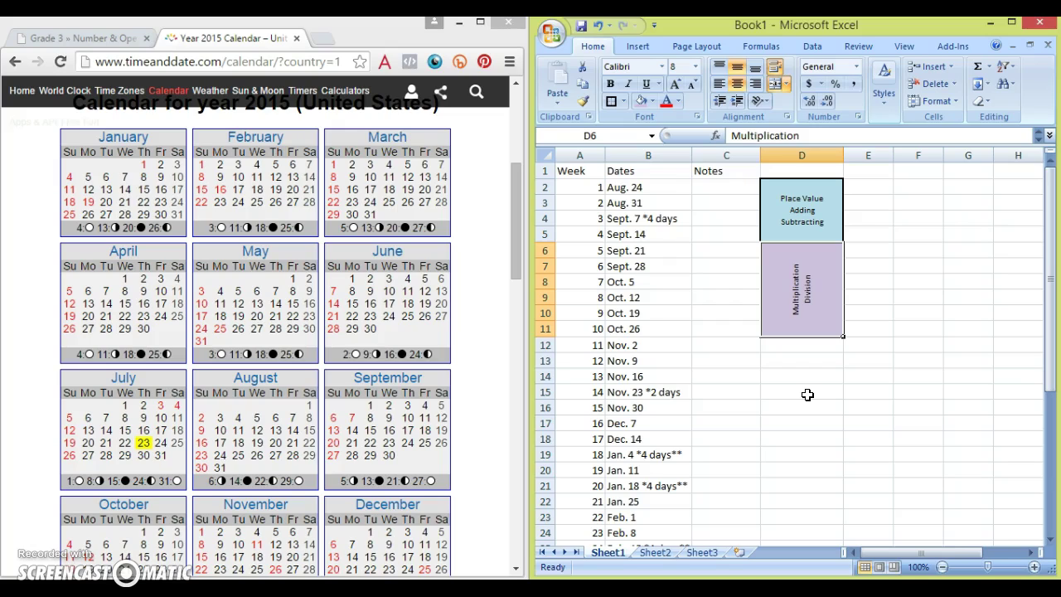
{"action": "left_click", "coordinate": [599, 40]}
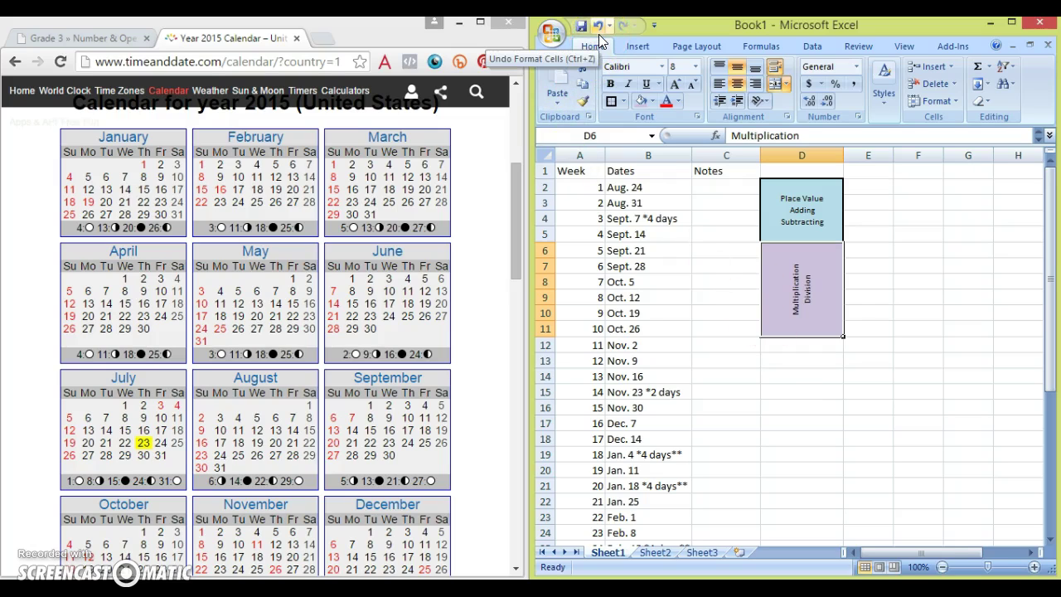
{"action": "left_click", "coordinate": [598, 33]}
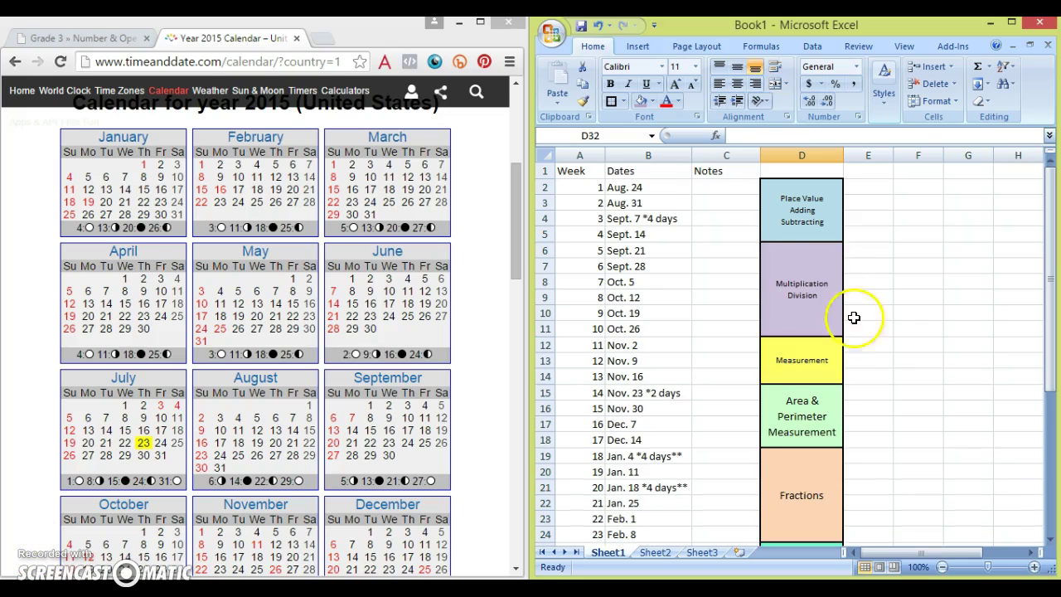
- Set the font size of all topic blocks in column D to 11 and check the blocks down the sheet
{"action": "scroll", "coordinate": [808, 313], "scroll_direction": "down", "scroll_amount": 2}
{"action": "scroll", "coordinate": [808, 319], "scroll_direction": "down", "scroll_amount": 2}
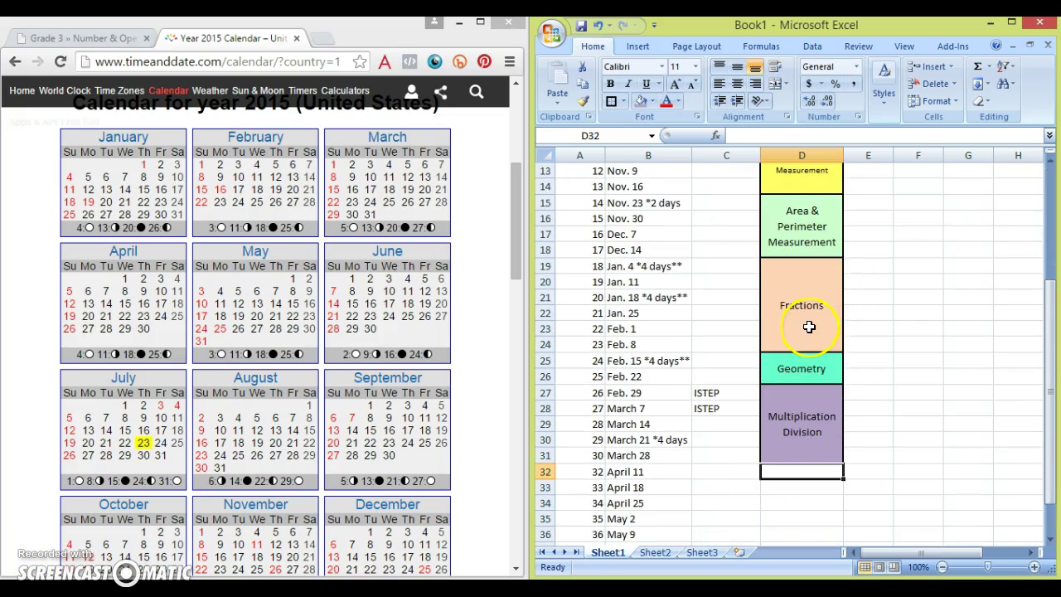
{"action": "scroll", "coordinate": [807, 327], "scroll_direction": "up", "scroll_amount": 4}
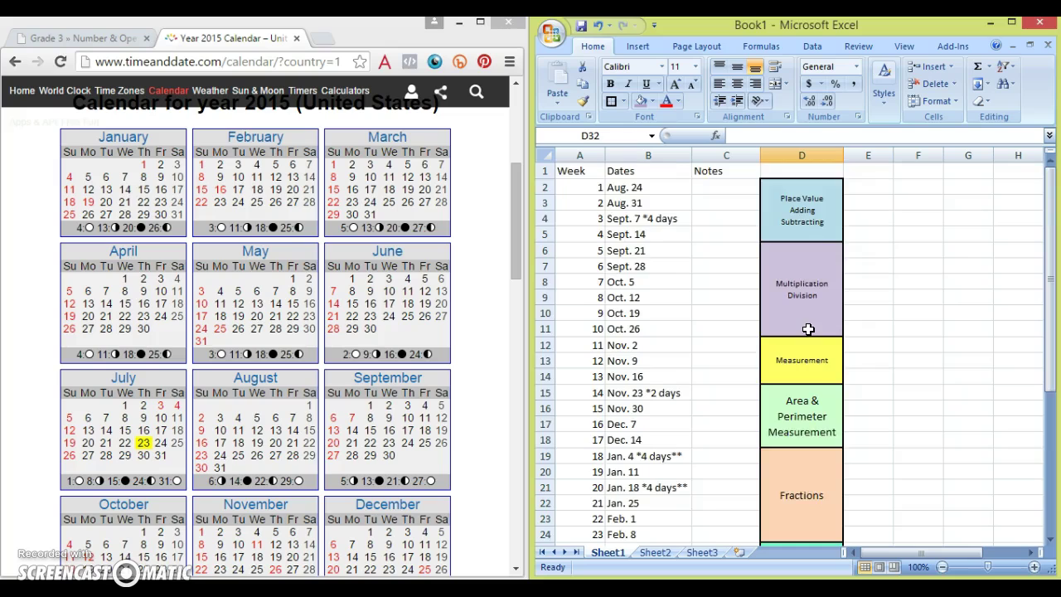
{"action": "scroll", "coordinate": [807, 329], "scroll_direction": "down", "scroll_amount": 3}
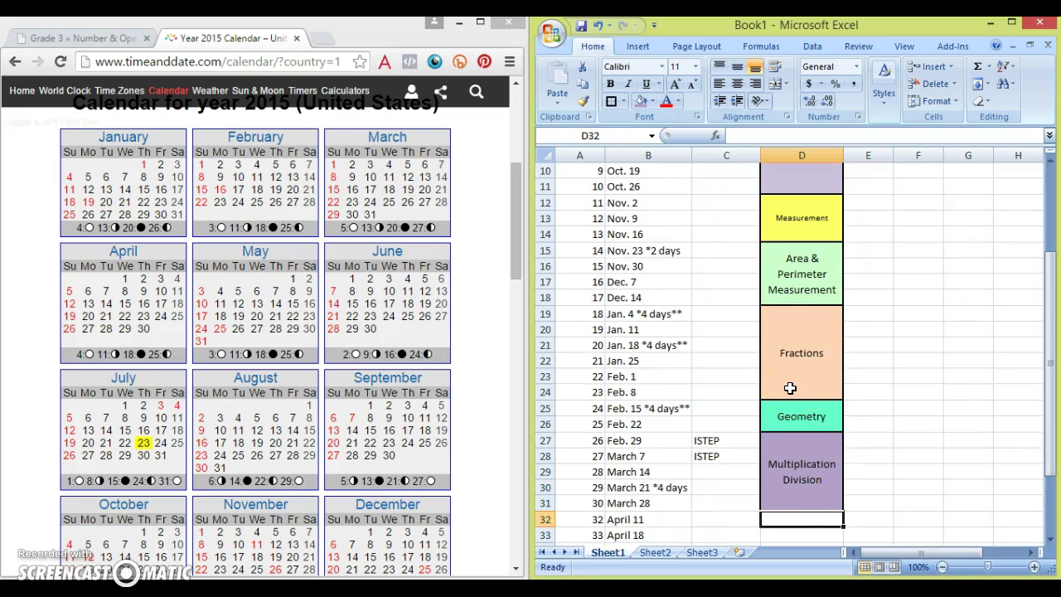
{"action": "scroll", "coordinate": [790, 388], "scroll_direction": "up", "scroll_amount": 1}
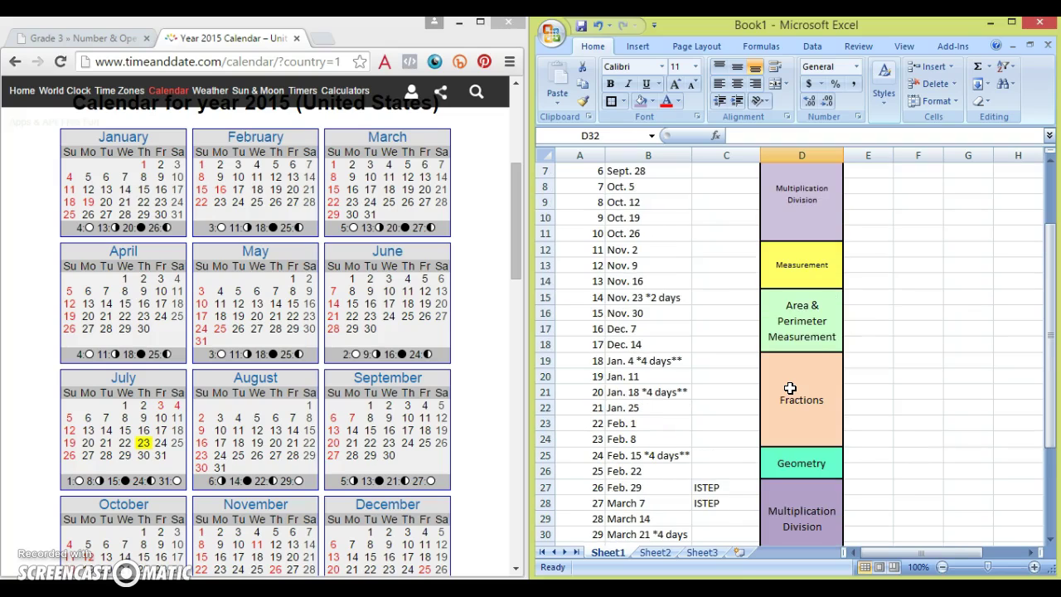
{"action": "scroll", "coordinate": [790, 388], "scroll_direction": "up", "scroll_amount": 2}
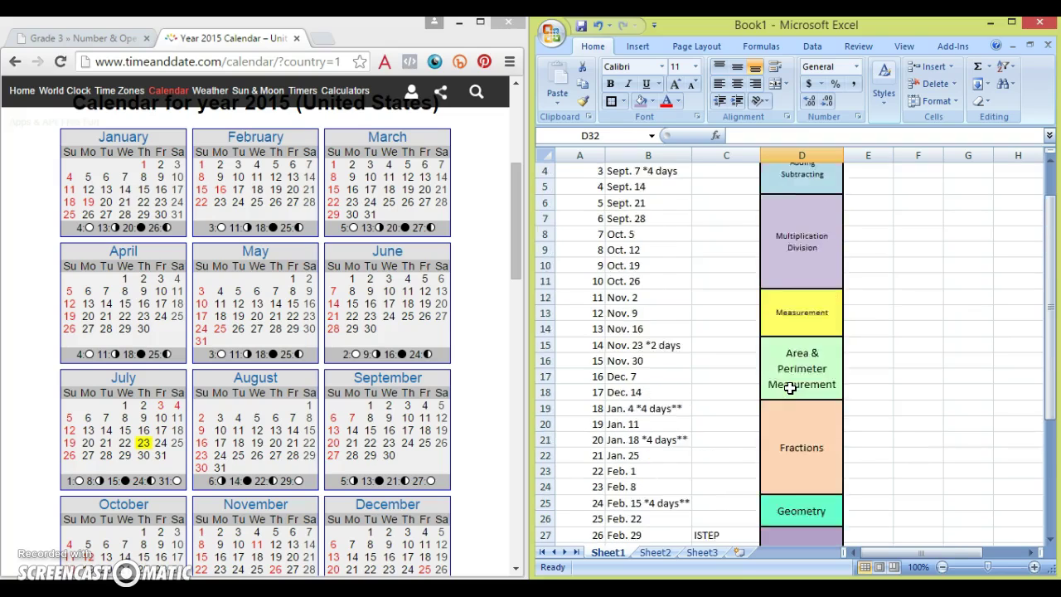
{"action": "left_click", "coordinate": [812, 151]}
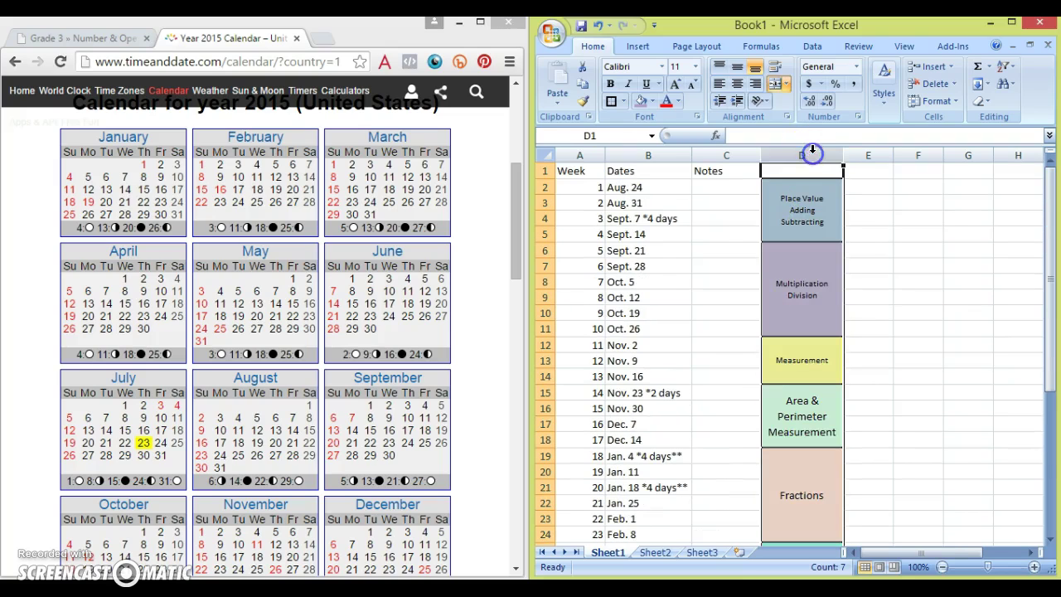
{"action": "scroll", "coordinate": [800, 276], "scroll_direction": "down", "scroll_amount": 3}
{"action": "scroll", "coordinate": [791, 249], "scroll_direction": "up", "scroll_amount": 3}
{"action": "left_click", "coordinate": [675, 66]}
{"action": "type", "text": "1"}
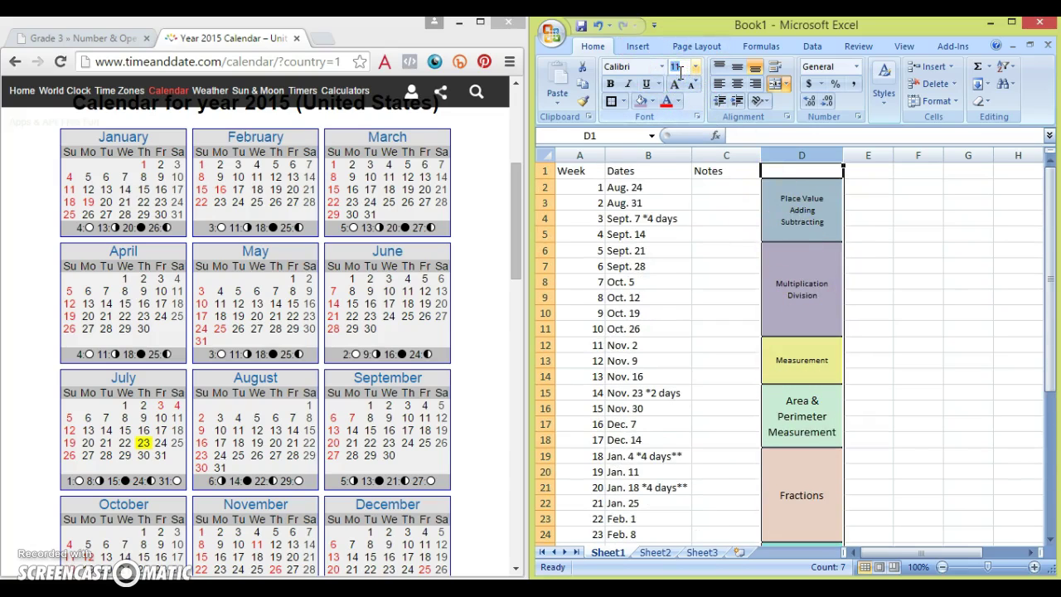
{"action": "type", "text": "1"}
{"action": "key", "text": "Return"}
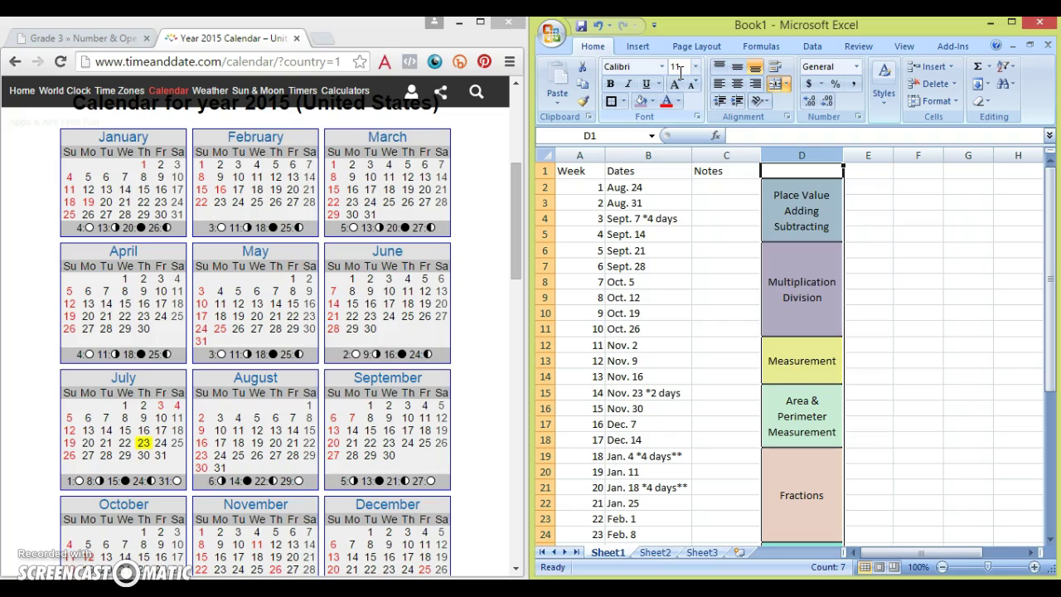
{"action": "left_click", "coordinate": [965, 298]}
{"action": "scroll", "coordinate": [786, 348], "scroll_direction": "down", "scroll_amount": 3}
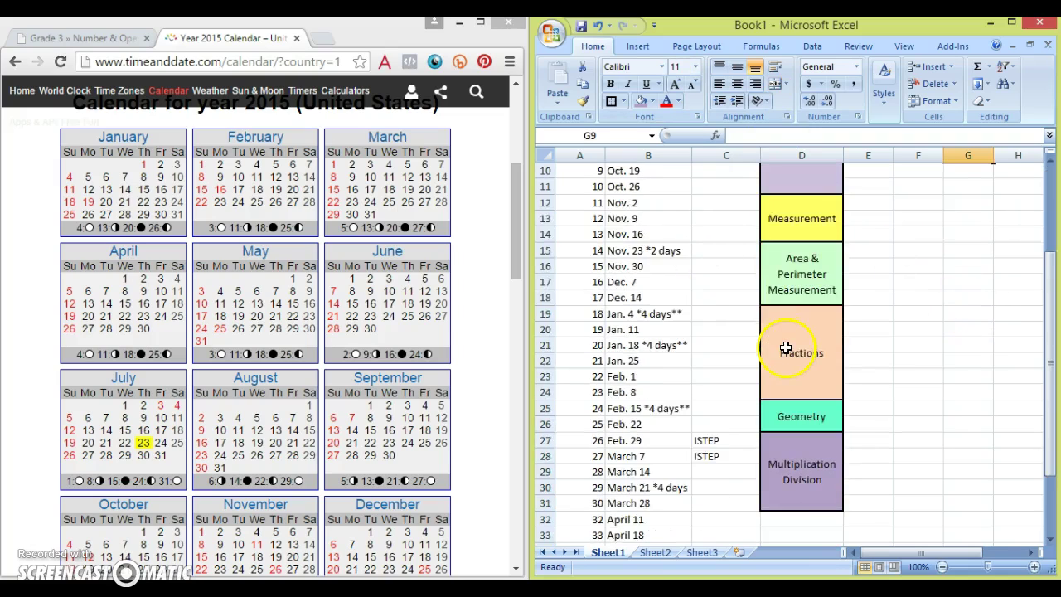
- Add the heading Units in cell D1 above the colored topic blocks
{"action": "scroll", "coordinate": [786, 348], "scroll_direction": "down", "scroll_amount": 3}
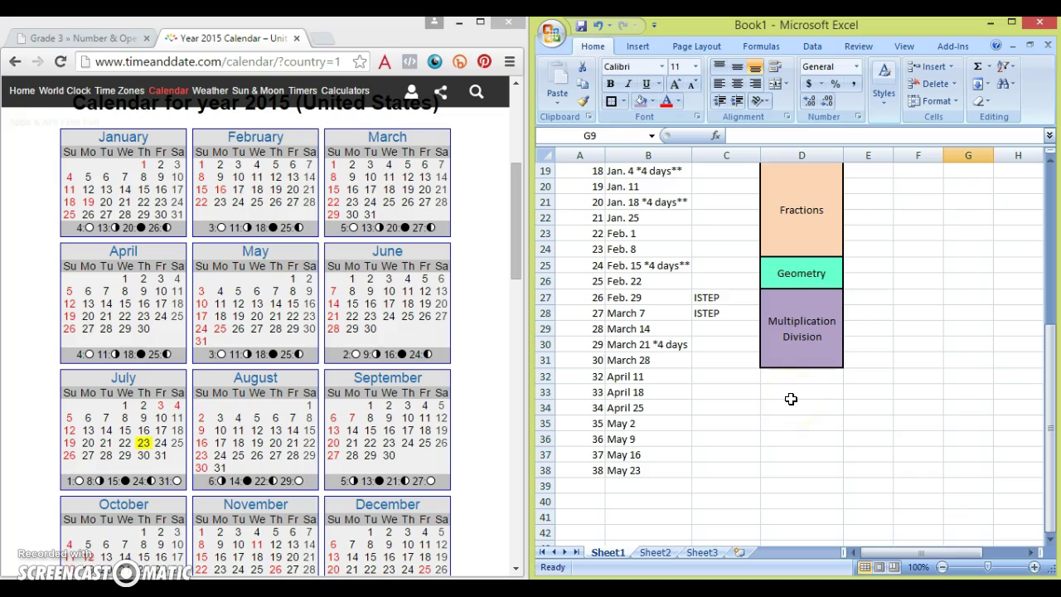
{"action": "left_click", "coordinate": [793, 369]}
{"action": "scroll", "coordinate": [781, 376], "scroll_direction": "up", "scroll_amount": 6}
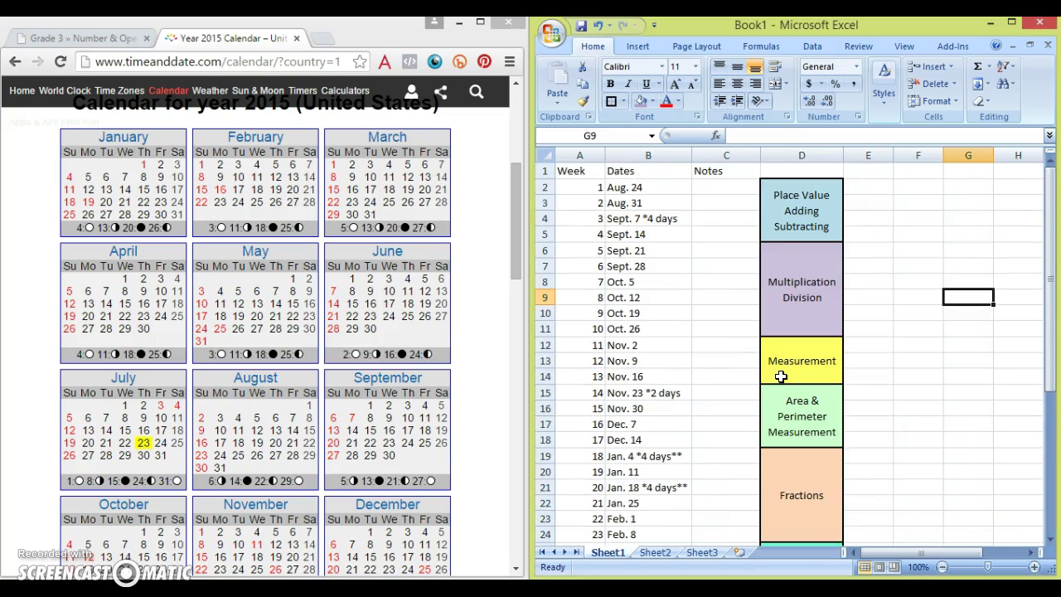
{"action": "left_click", "coordinate": [766, 171]}
{"action": "type", "text": "U"}
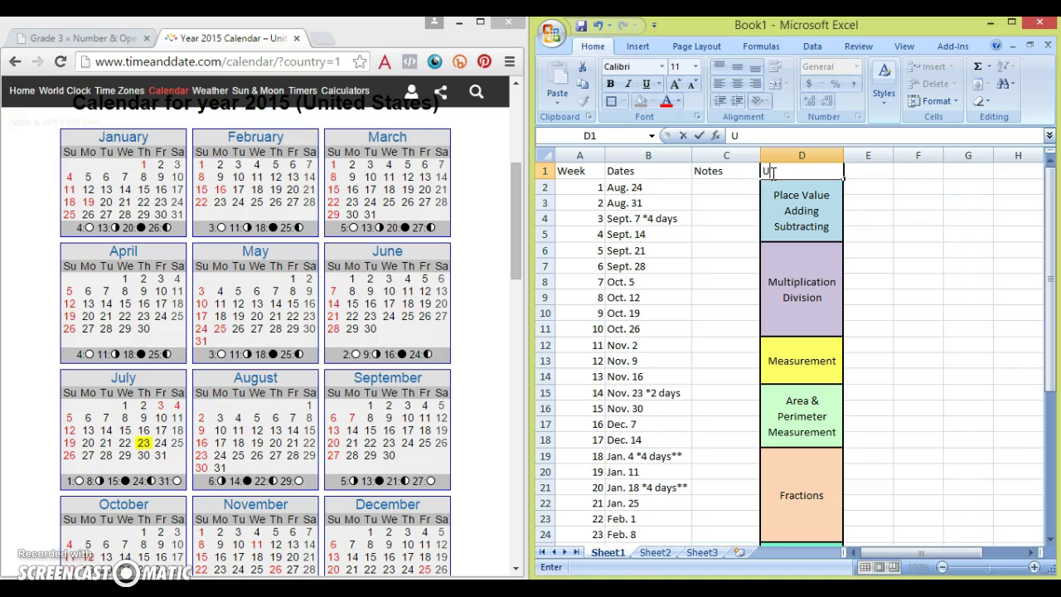
{"action": "type", "text": "nits"}
{"action": "key", "text": "Return"}
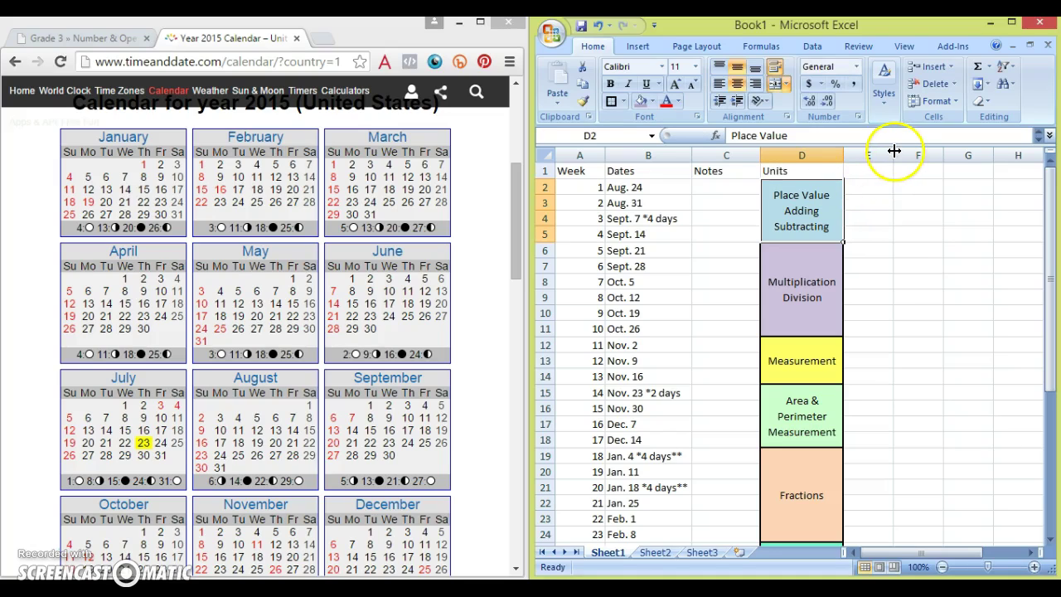
- Widen column E and merge cells E2:E5, with horizontally and vertically centered, wrapped text
{"action": "left_click_drag", "start_coordinate": [893, 151], "coordinate": [990, 147]}
{"action": "left_click_drag", "start_coordinate": [911, 185], "coordinate": [912, 235]}
{"action": "right_click", "coordinate": [912, 234]}
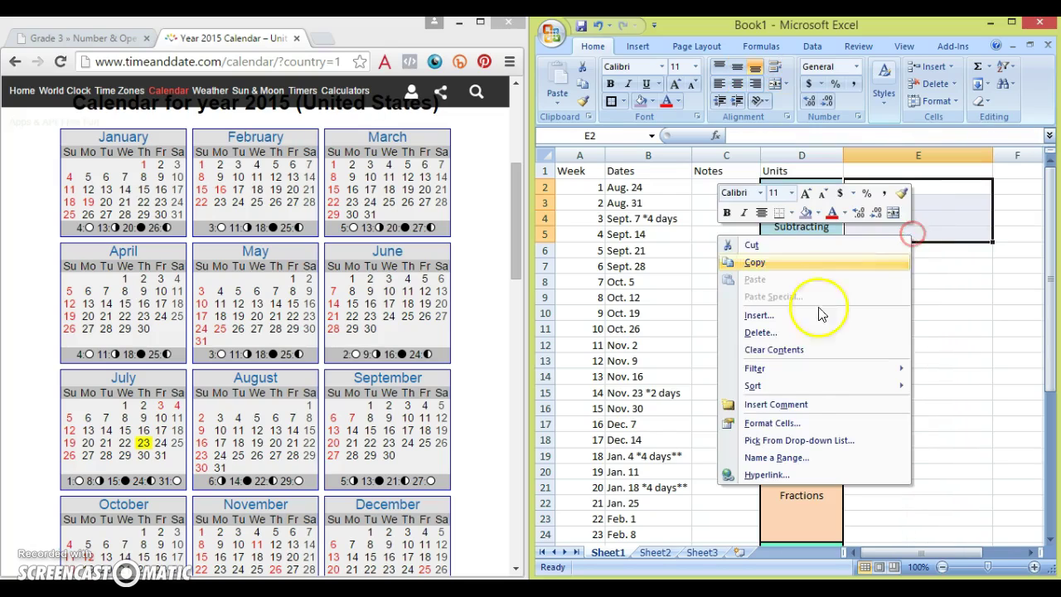
{"action": "left_click", "coordinate": [791, 425]}
{"action": "left_click", "coordinate": [646, 307]}
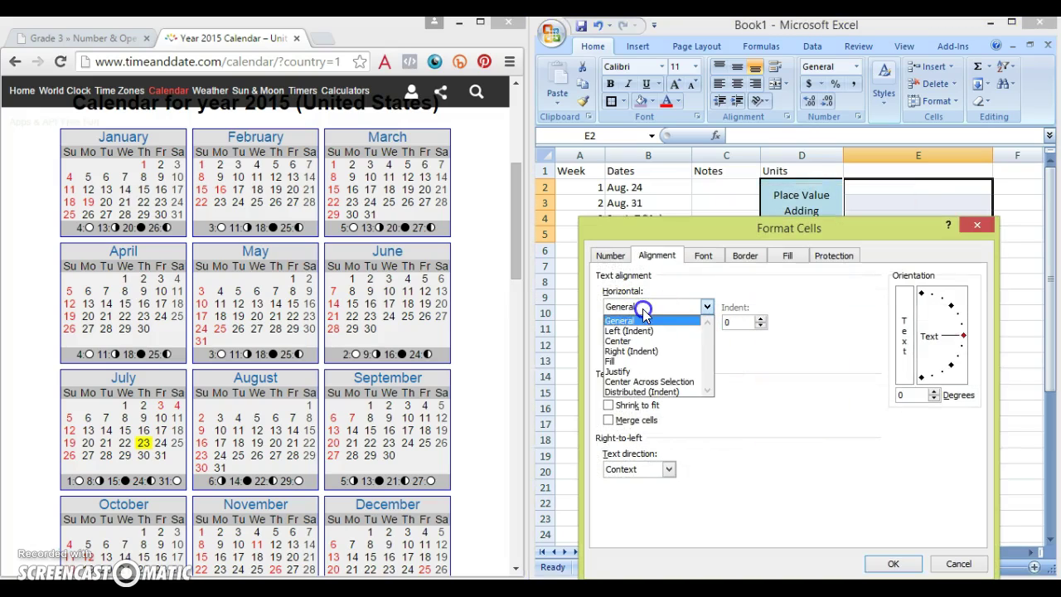
{"action": "left_click", "coordinate": [634, 340]}
{"action": "left_click", "coordinate": [635, 338]}
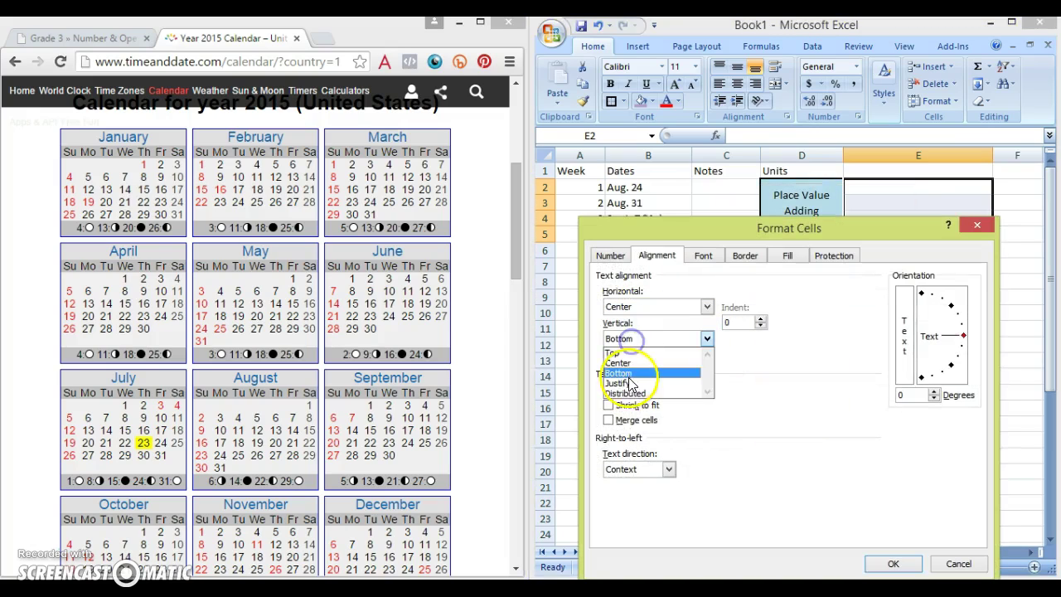
{"action": "left_click", "coordinate": [626, 360]}
{"action": "left_click", "coordinate": [609, 390]}
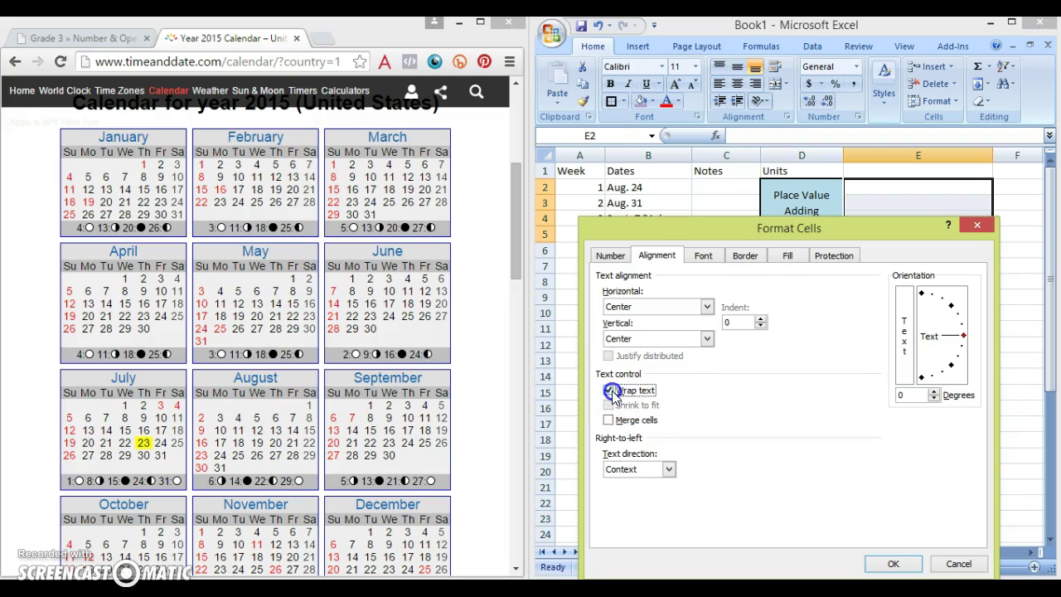
{"action": "left_click", "coordinate": [613, 421]}
{"action": "left_click", "coordinate": [895, 563]}
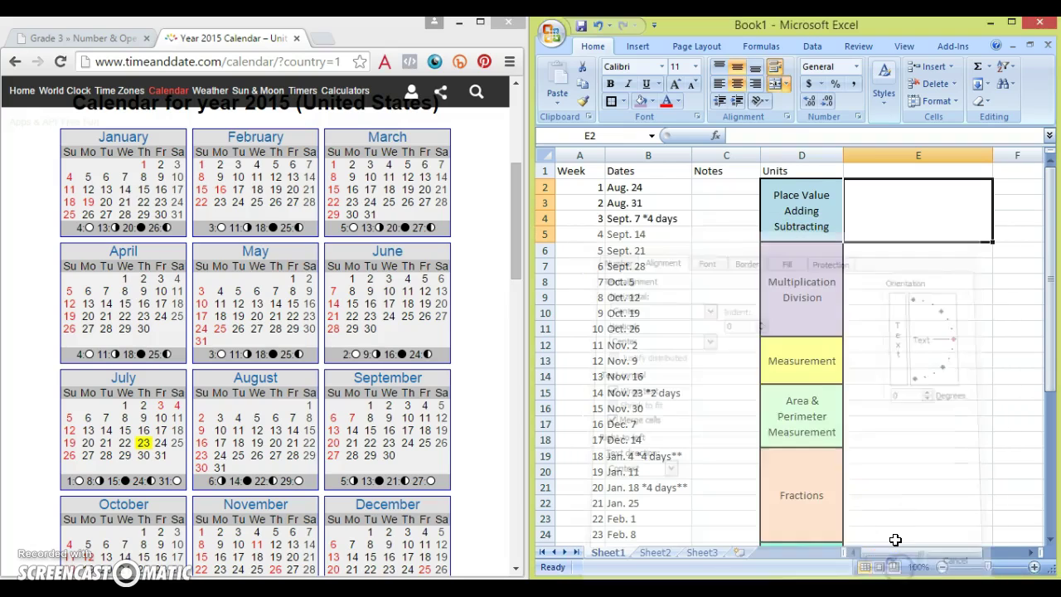
- Put a box border around the merged block E2:E5 and set the font size of column E to 8
{"action": "left_click", "coordinate": [611, 100]}
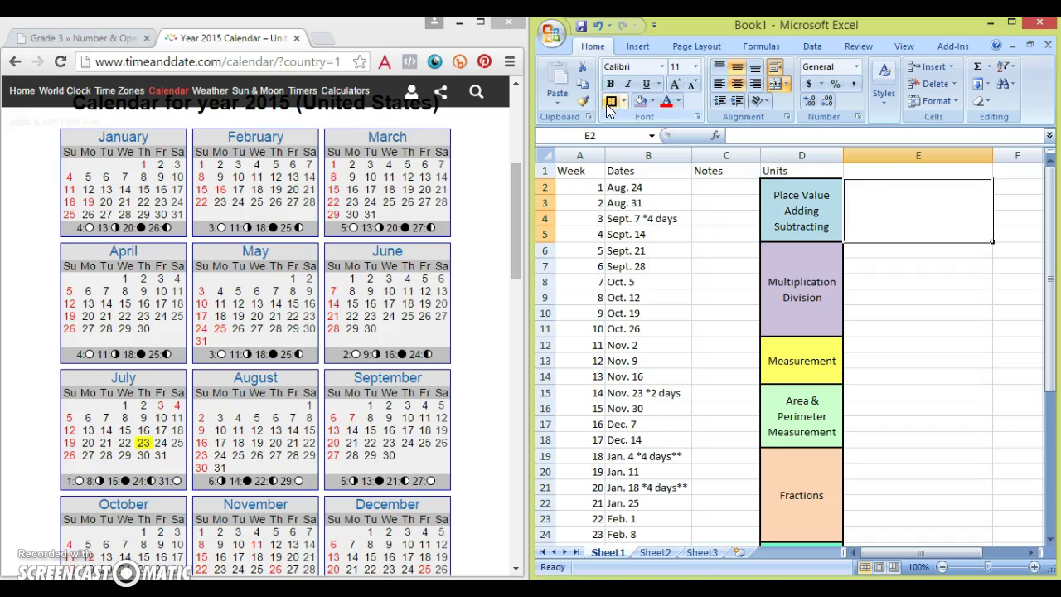
{"action": "left_click", "coordinate": [878, 280]}
{"action": "left_click", "coordinate": [881, 155]}
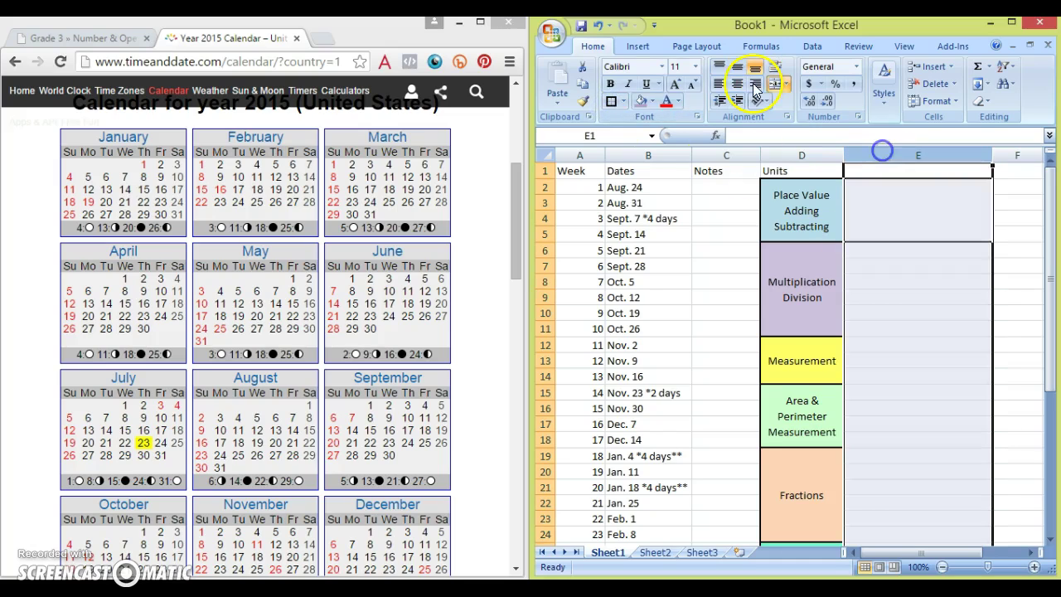
{"action": "left_click", "coordinate": [681, 68]}
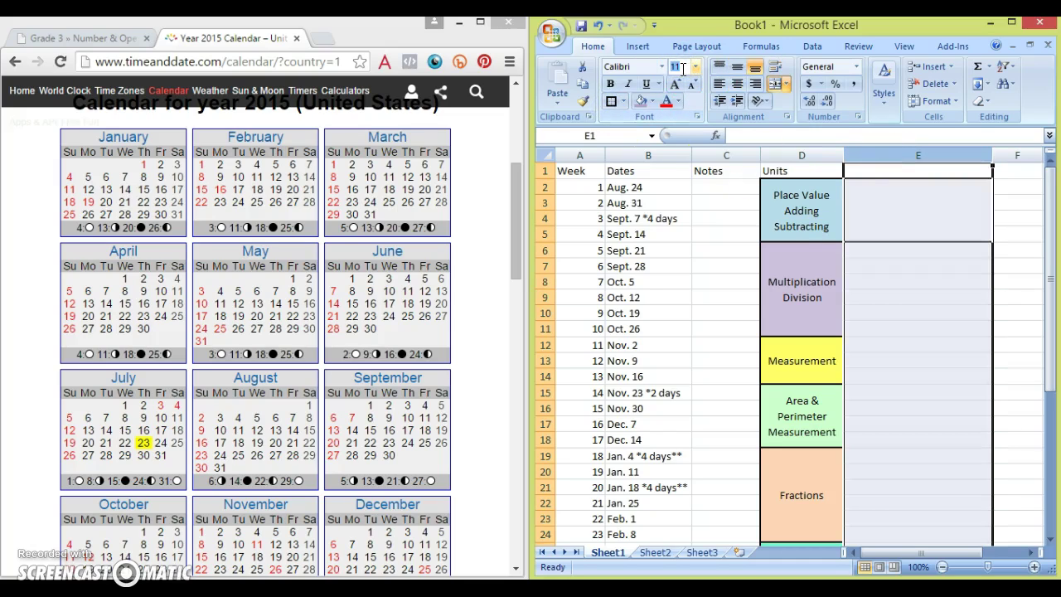
{"action": "type", "text": "8"}
{"action": "left_click", "coordinate": [947, 300]}
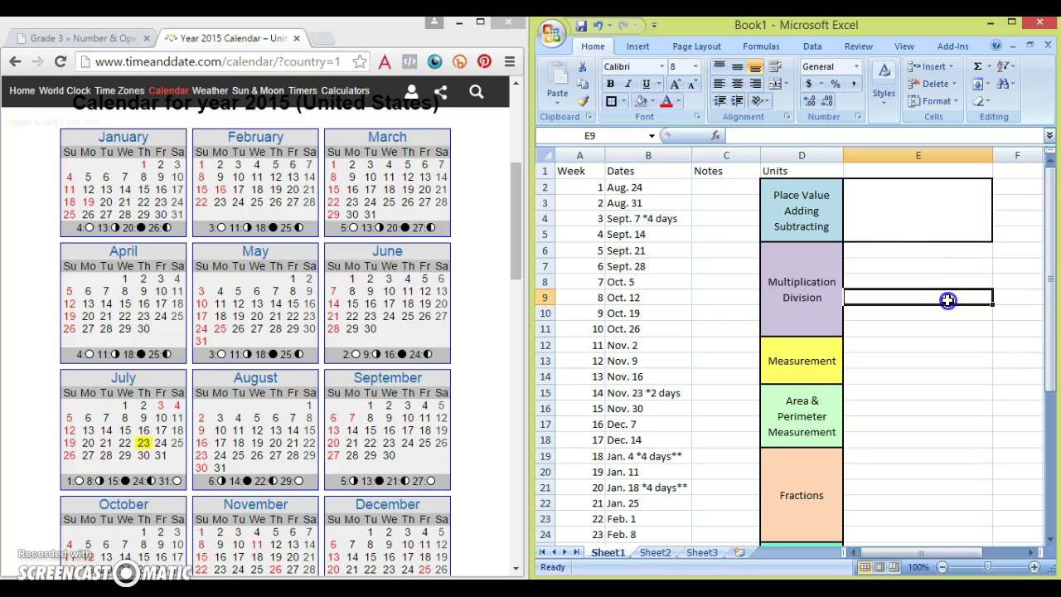
- From the Grade 3 standards page in the browser, enter "3.NBT.A.1 Use Place value to round whole numbers to the nearest 10 or 10." in E2
{"action": "left_click", "coordinate": [902, 214]}
{"action": "left_click", "coordinate": [93, 38]}
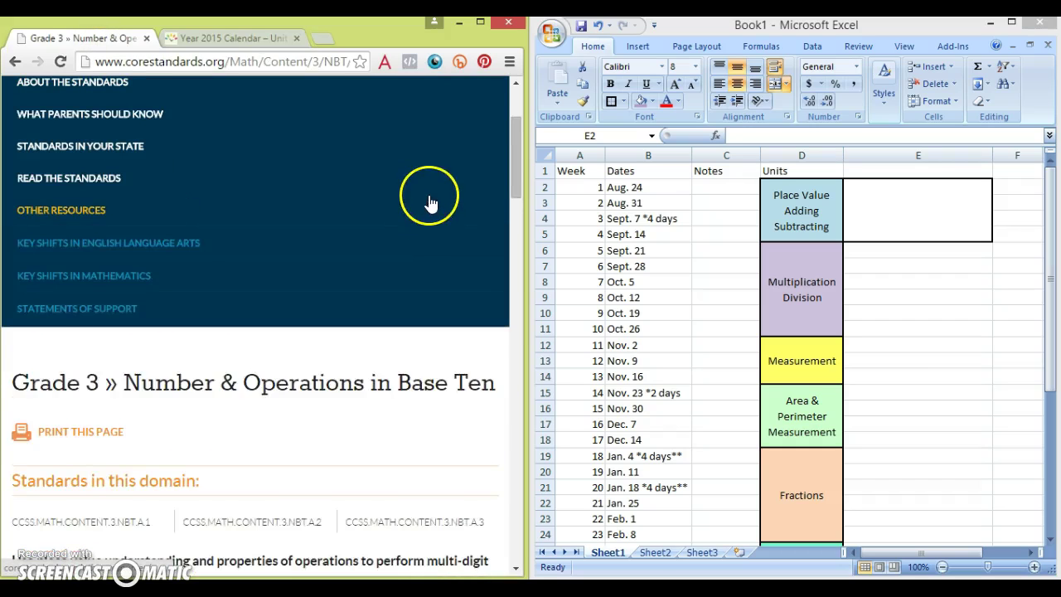
{"action": "left_click_drag", "start_coordinate": [509, 189], "coordinate": [511, 219]}
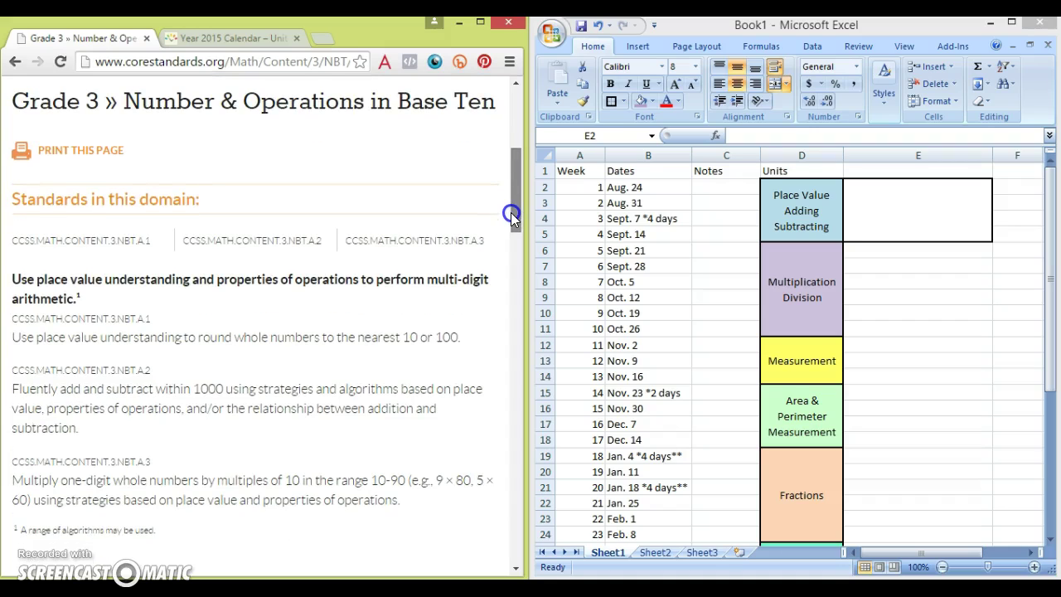
{"action": "left_click", "coordinate": [863, 208]}
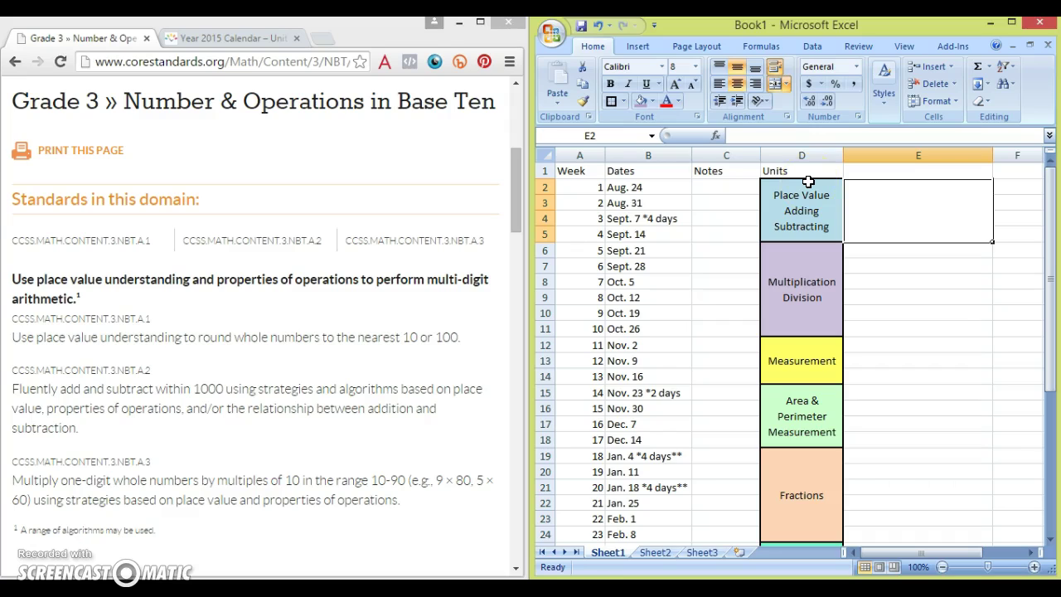
{"action": "left_click", "coordinate": [759, 138]}
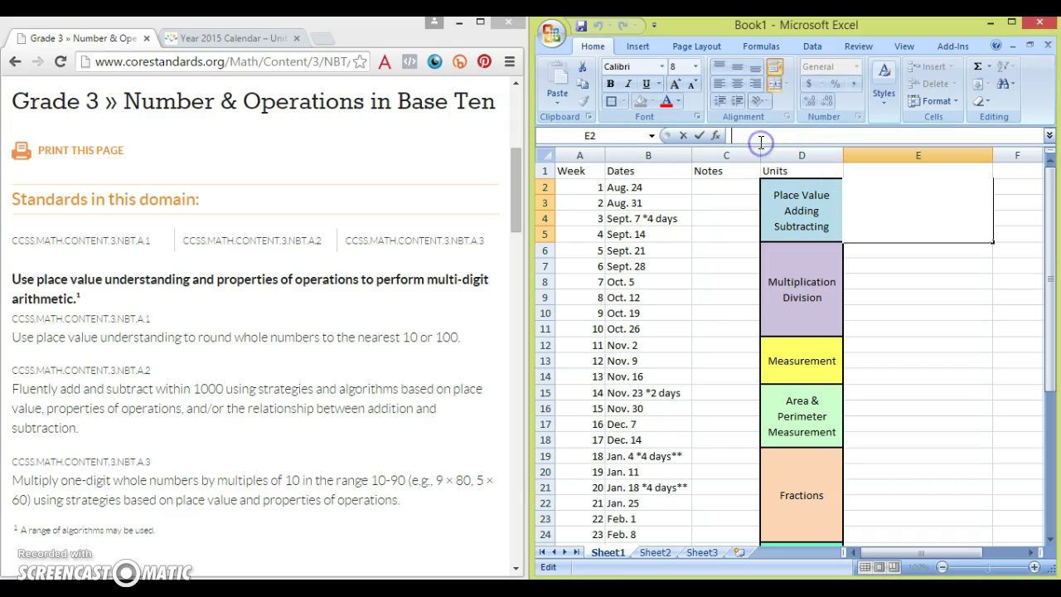
{"action": "type", "text": "3.NBT."}
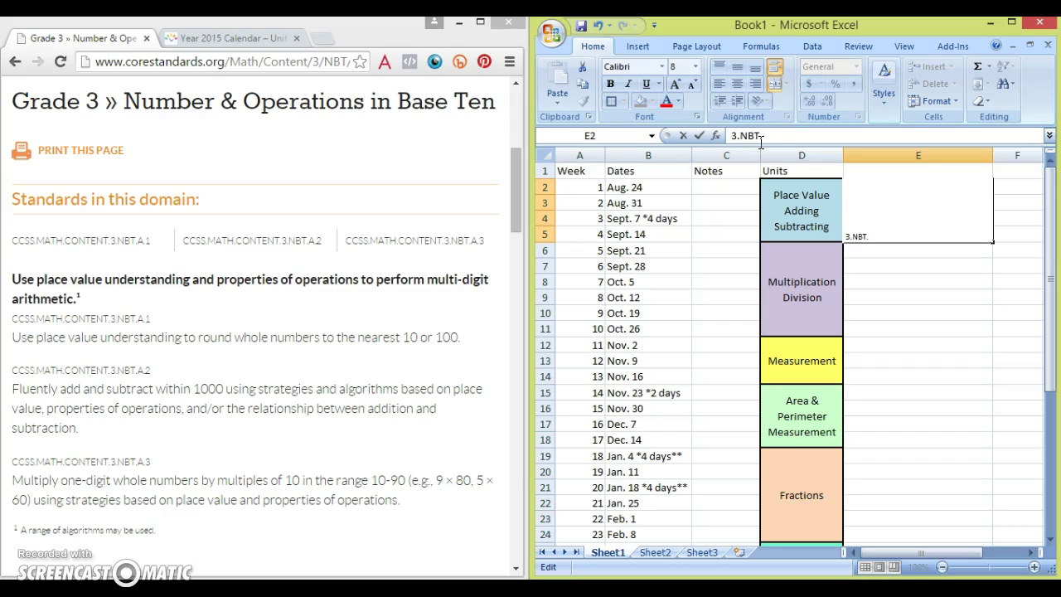
{"action": "type", "text": "A.1 Use Place value to round who"}
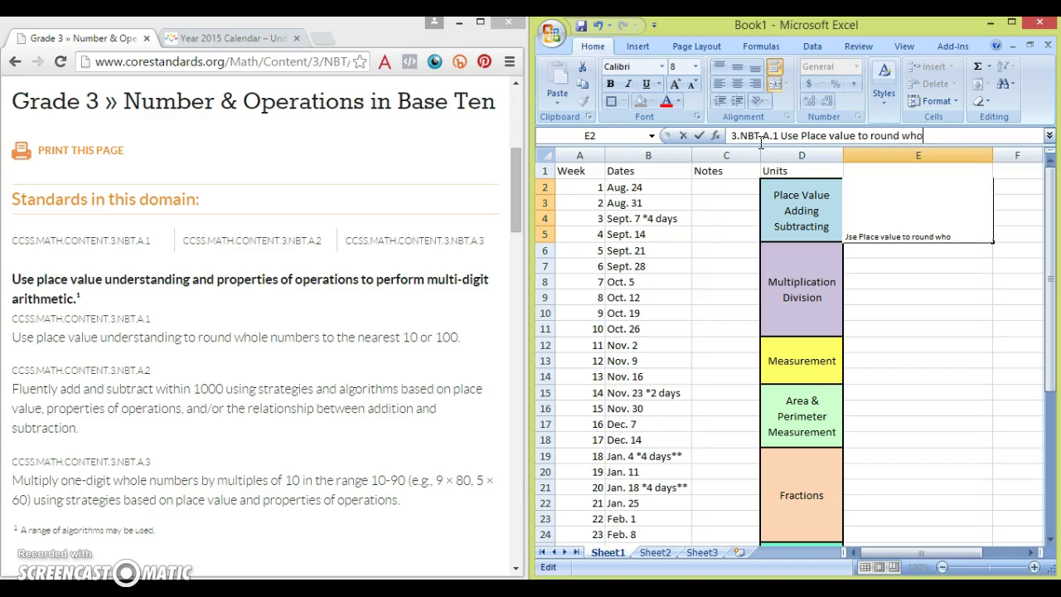
{"action": "type", "text": "le numbers to"}
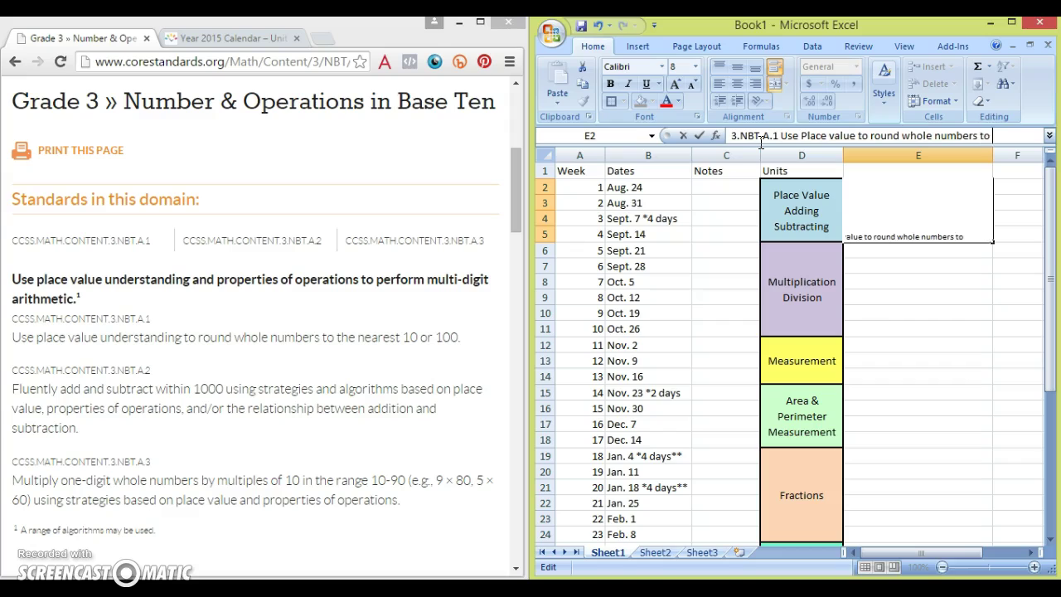
{"action": "type", "text": " the nearest 10 or 10."}
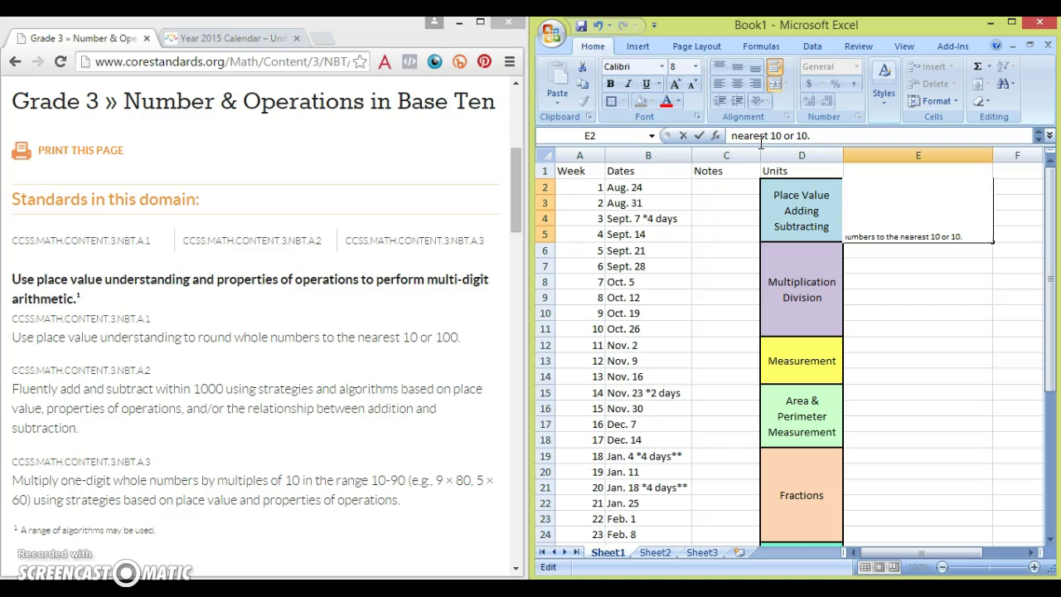
- Below it in E2, add the complete 3.NBT.A.2 standard, from "Fluently add and subtract within 1000" to "relationship between addition and subtraction."
{"action": "key", "text": "BackSpace"}
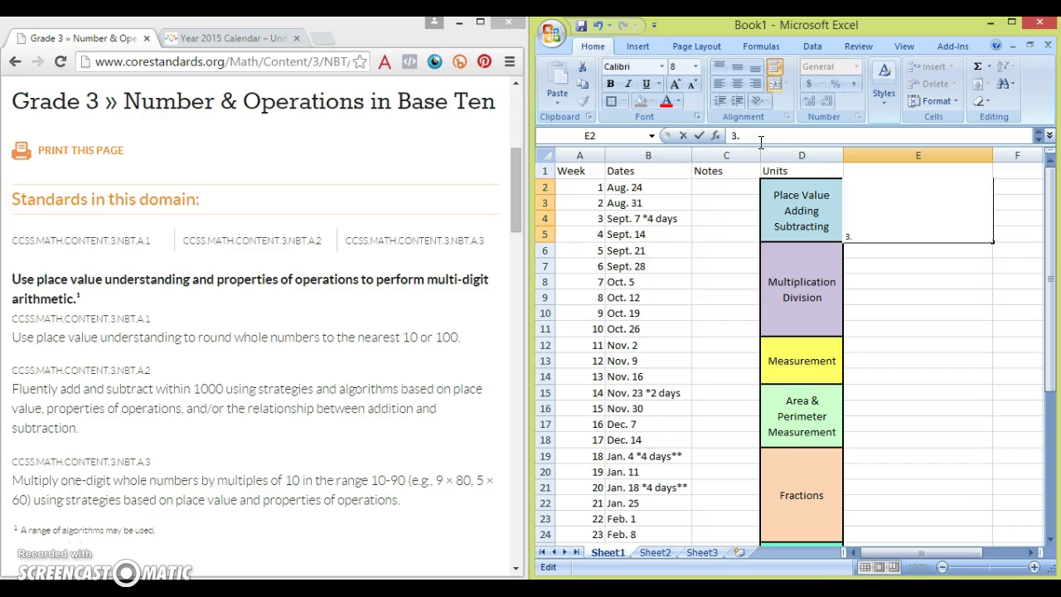
{"action": "type", "text": "NBT-A.2 Fluently add and subtract within 1000 using strateg"}
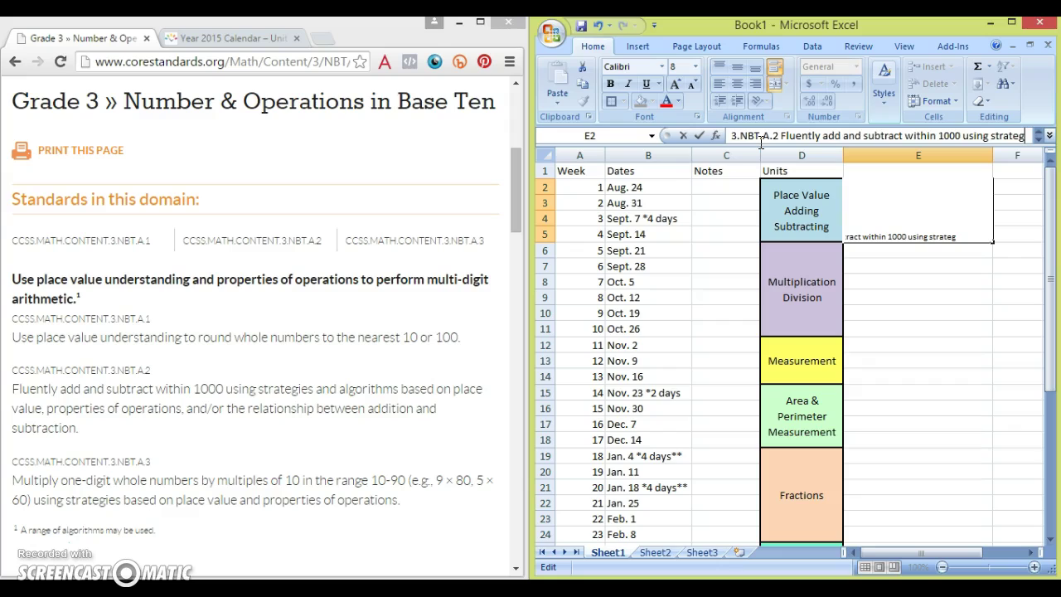
{"action": "type", "text": "ies and algorithms based on plc"}
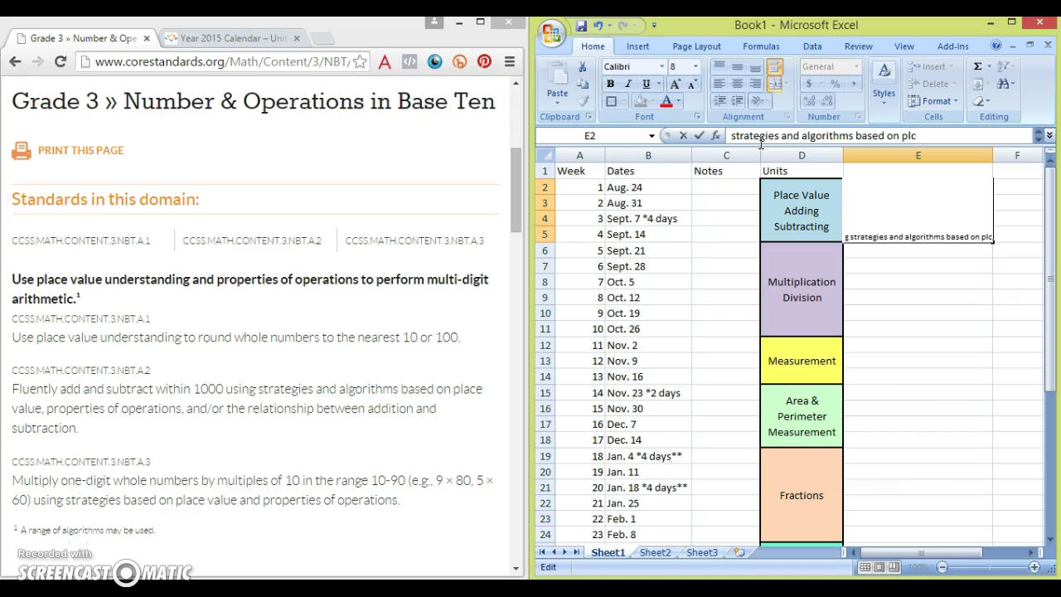
{"action": "key", "text": "BackSpace"}
{"action": "type", "text": "ace"}
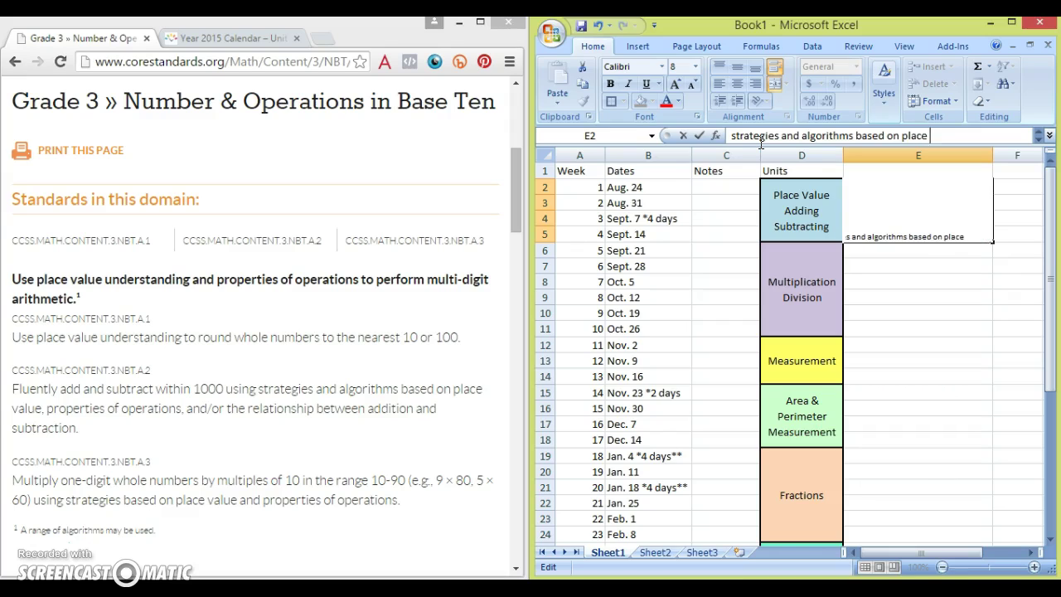
{"action": "type", "text": " value, properties of ope"}
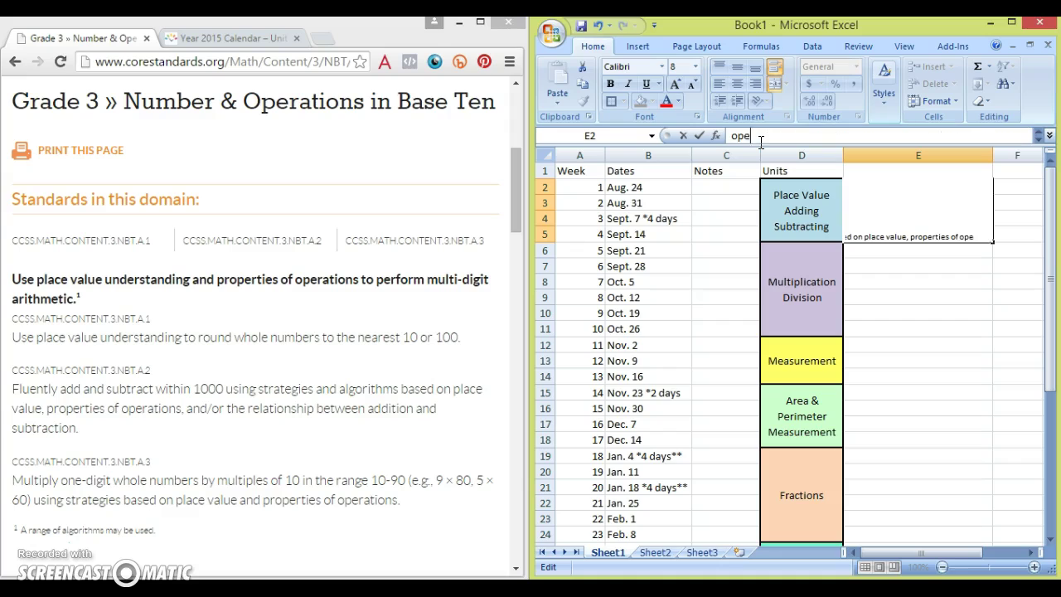
{"action": "type", "text": "rations, and/or the relationship between additio"}
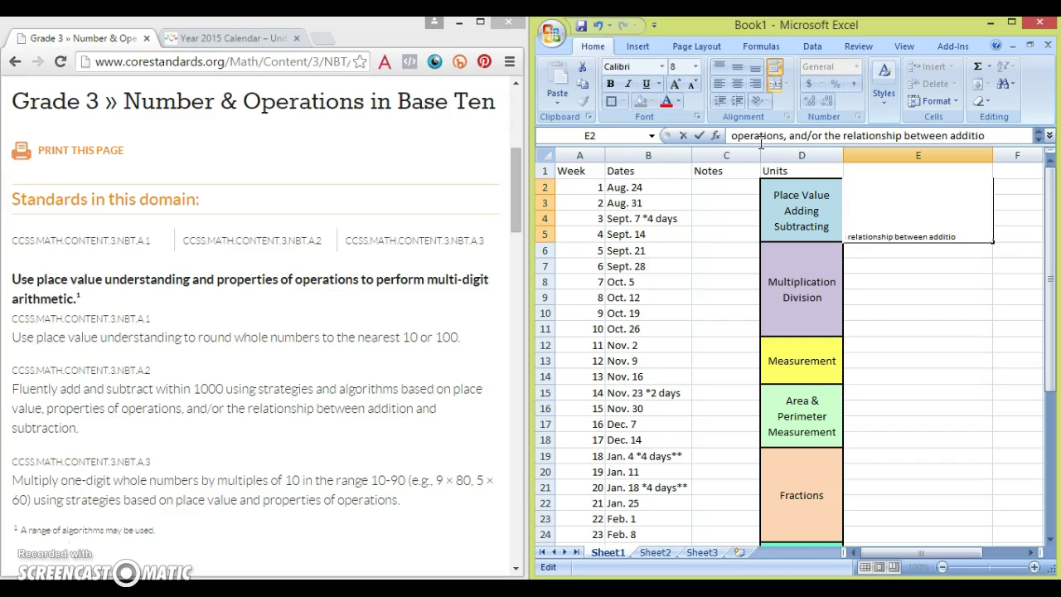
{"action": "type", "text": "n and subtraction"}
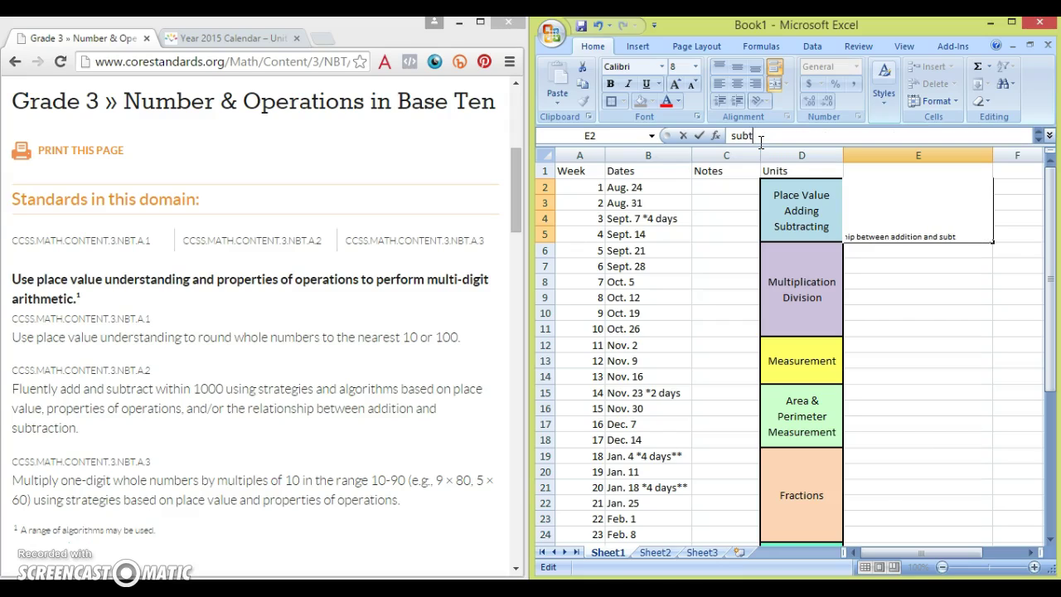
{"action": "type", "text": "."}
{"action": "key", "text": "Return"}
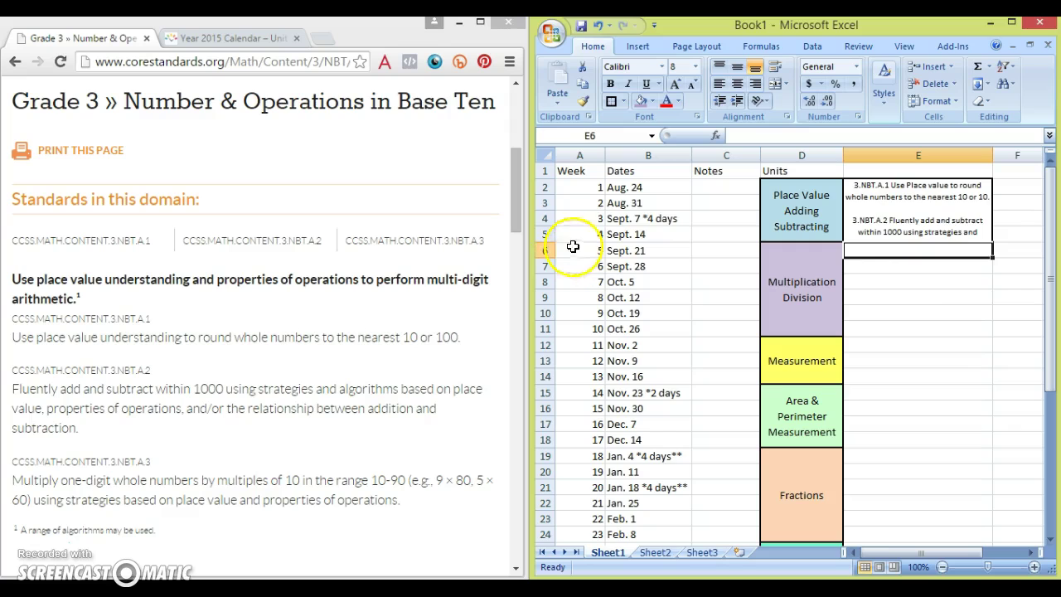
- Try making only row 5 taller to fit the standards text in E2, and undo the last height change
{"action": "left_click", "coordinate": [958, 314]}
{"action": "left_click", "coordinate": [918, 215]}
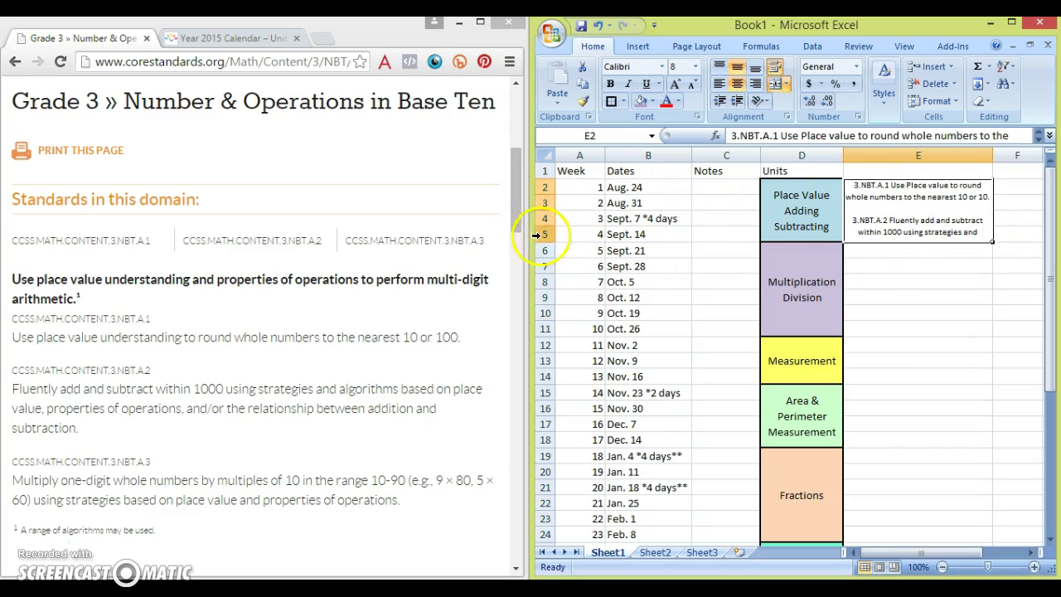
{"action": "left_click_drag", "start_coordinate": [539, 243], "coordinate": [539, 263]}
{"action": "left_click_drag", "start_coordinate": [543, 225], "coordinate": [542, 226]}
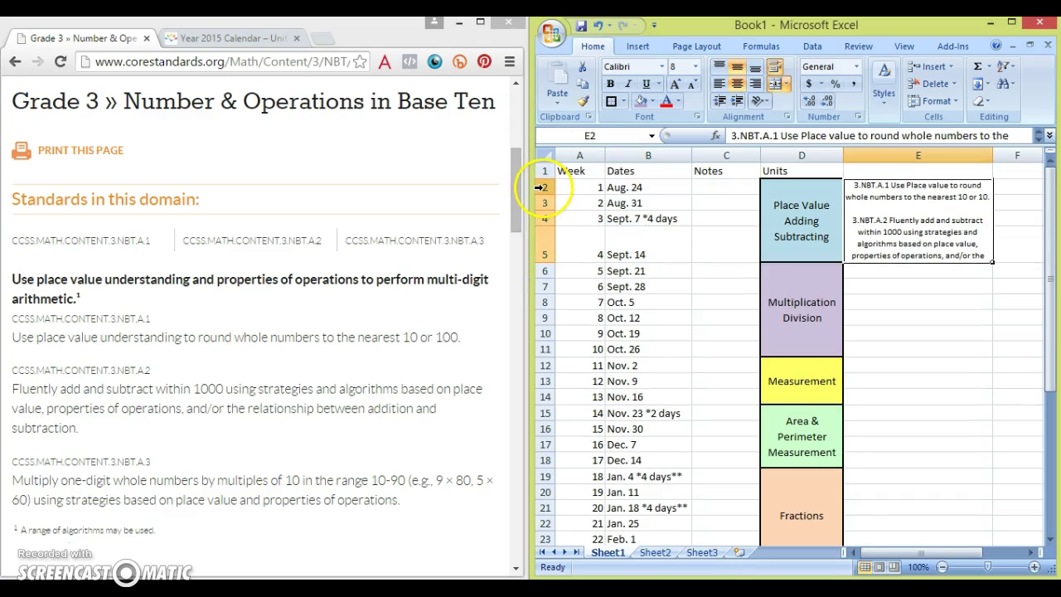
{"action": "left_click", "coordinate": [600, 28]}
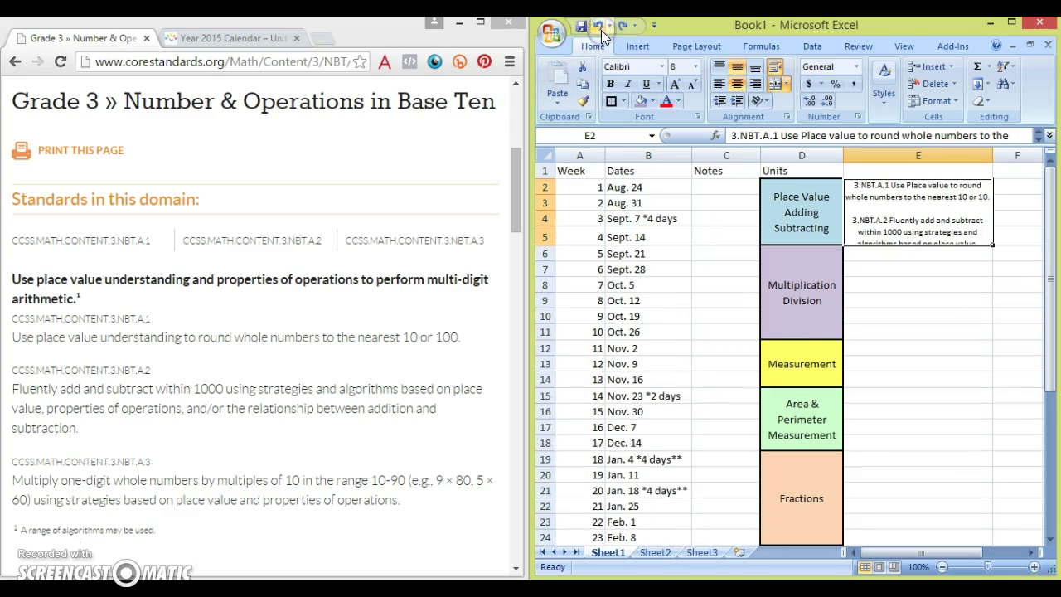
- Increase the height of rows 2 to 5 together, equally, until the whole standards text in E2 fits
{"action": "left_click_drag", "start_coordinate": [543, 187], "coordinate": [540, 248]}
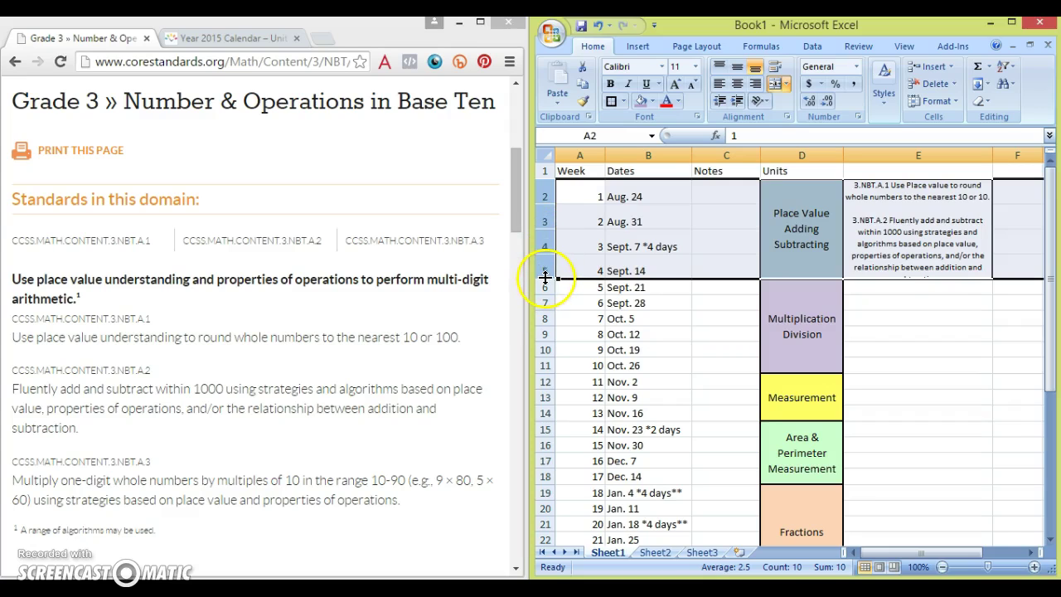
{"action": "left_click_drag", "start_coordinate": [545, 279], "coordinate": [545, 287]}
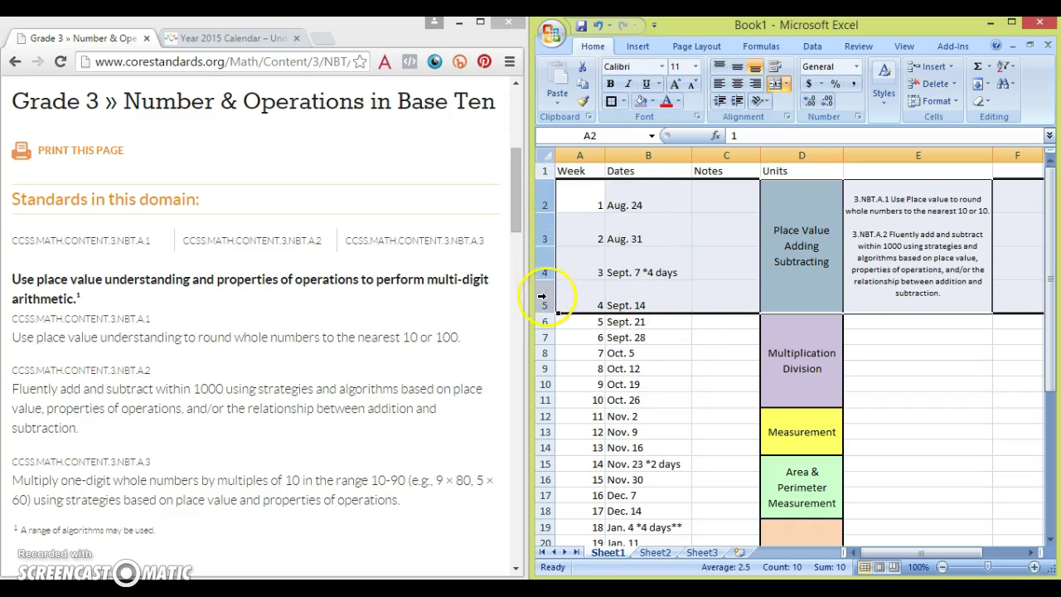
{"action": "left_click", "coordinate": [887, 352]}
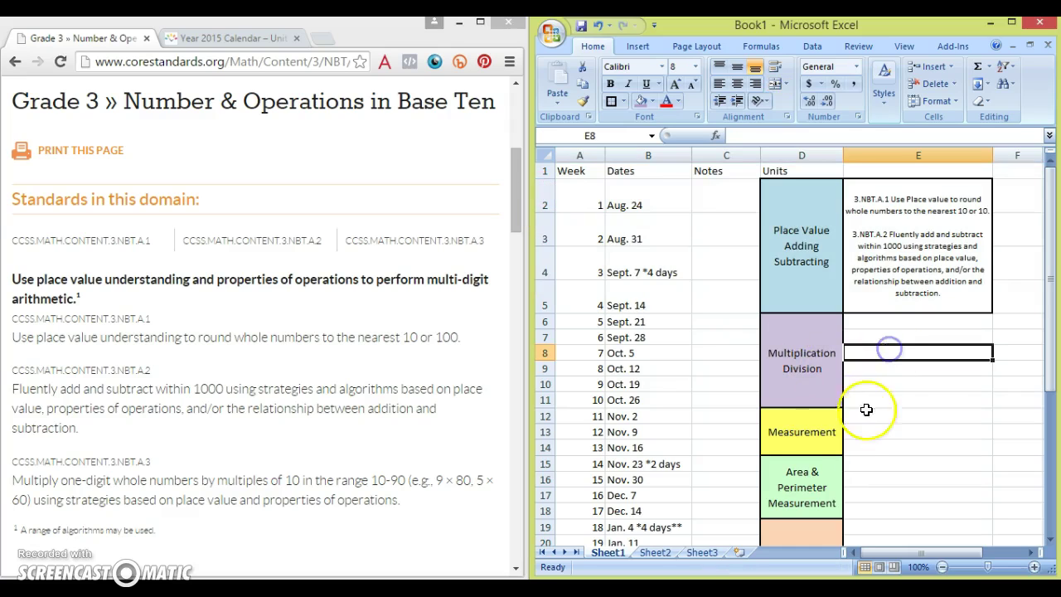
- Enter the column heading "Standards" in E1, without a trailing period
{"action": "left_click", "coordinate": [853, 170]}
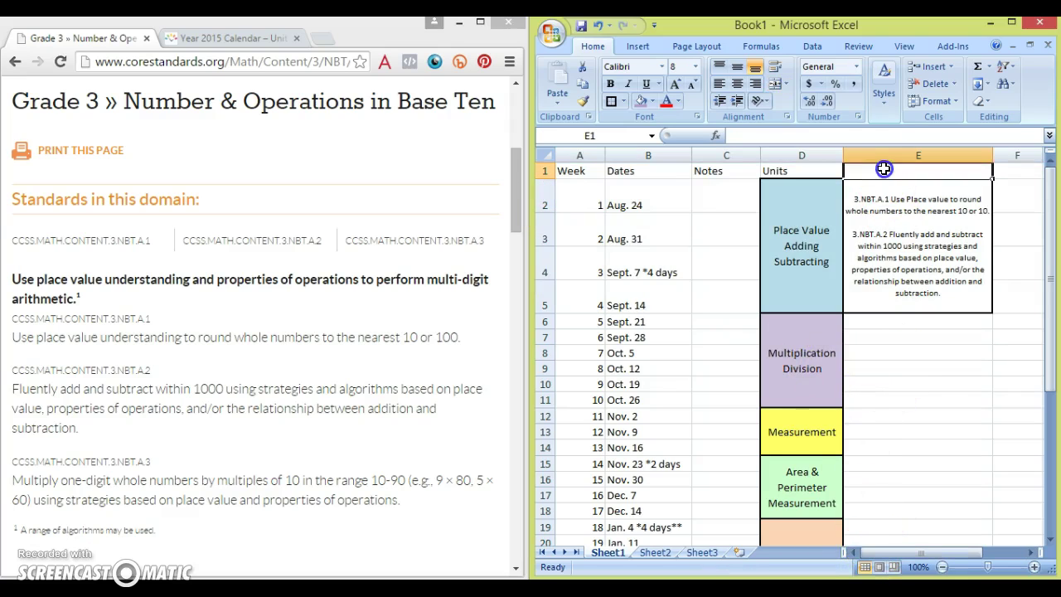
{"action": "left_click", "coordinate": [847, 134]}
{"action": "type", "text": "Standards."}
{"action": "key", "text": "Return"}
{"action": "left_click", "coordinate": [917, 171]}
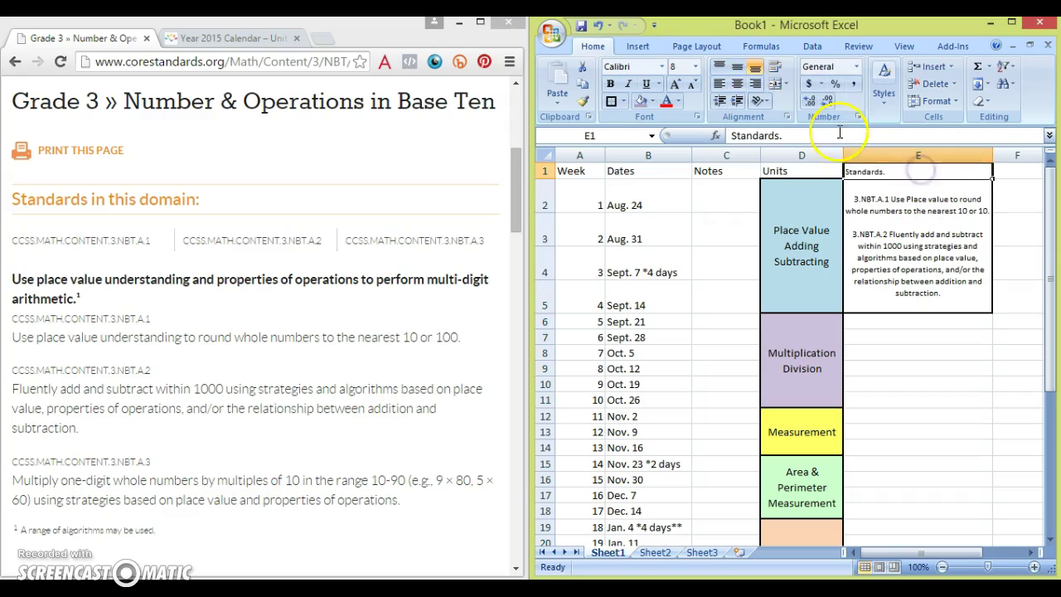
{"action": "key", "text": "Return"}
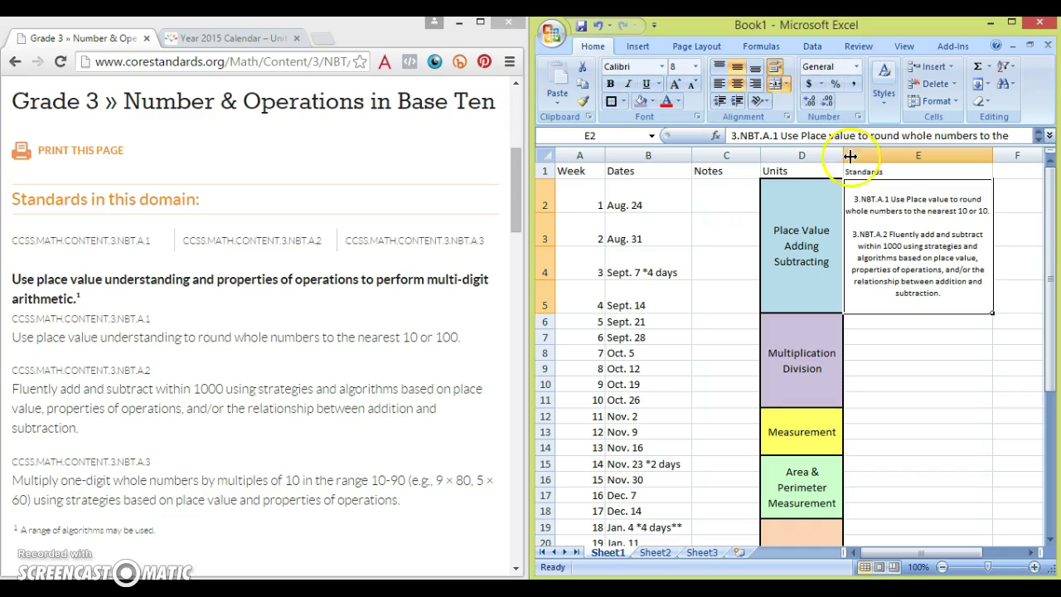
- Set the font size of the "Standards" heading in E1 to 11
{"action": "left_click", "coordinate": [884, 169]}
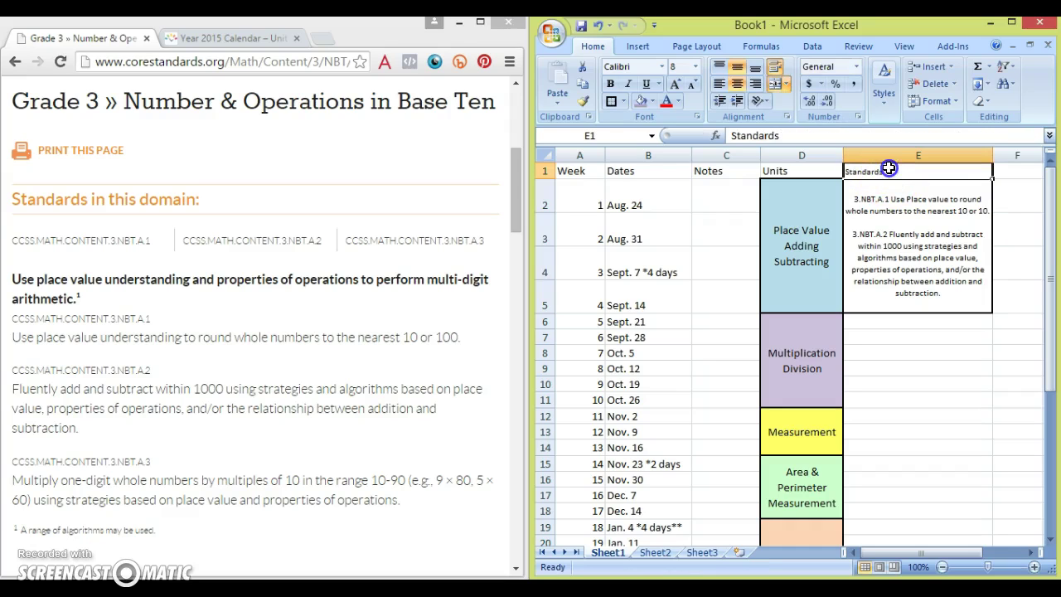
{"action": "left_click", "coordinate": [663, 66]}
{"action": "left_click", "coordinate": [673, 68]}
{"action": "type", "text": "11"}
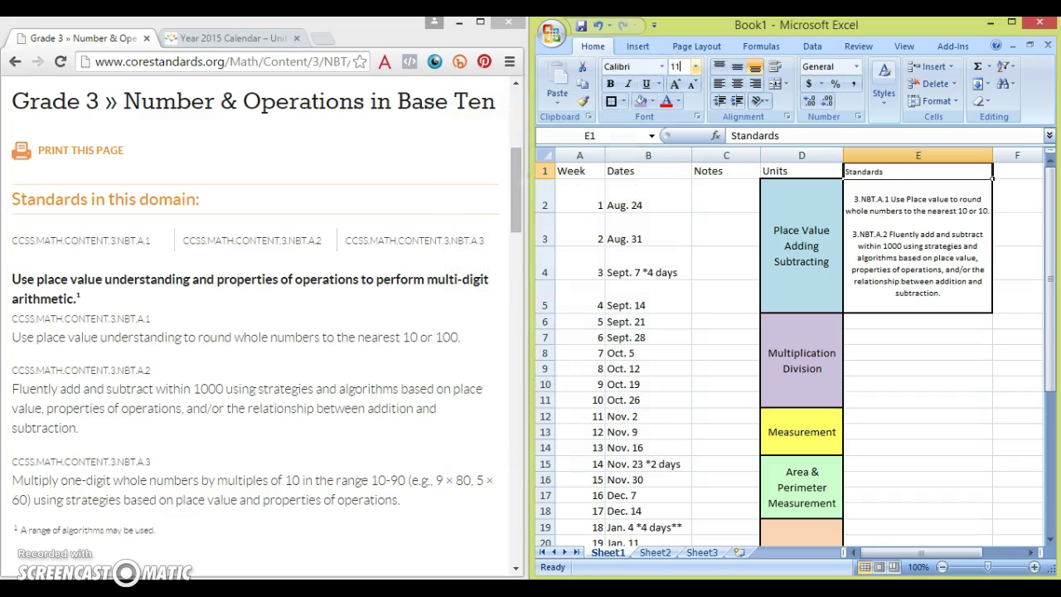
{"action": "key", "text": "Return"}
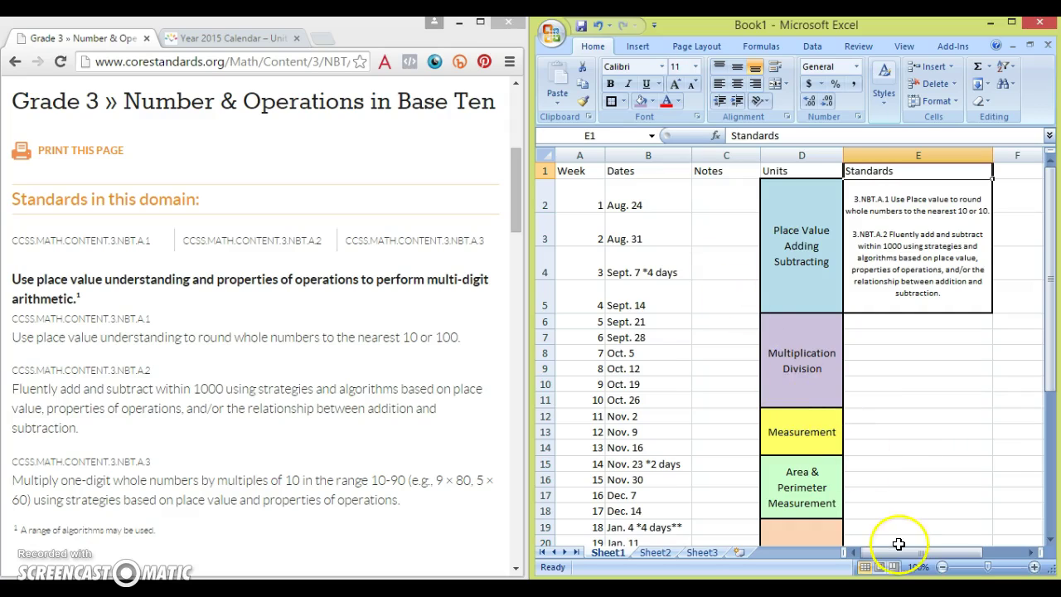
- Add the heading "Skills" in F1 and widen column F to about the width of the Standards column
{"action": "left_click_drag", "start_coordinate": [901, 552], "coordinate": [925, 553]}
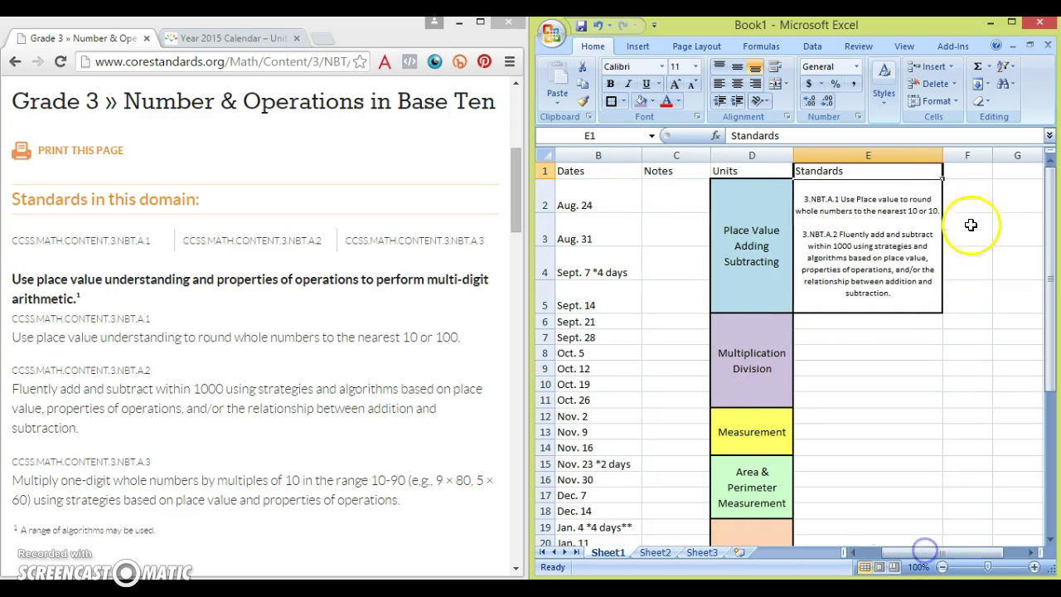
{"action": "left_click", "coordinate": [976, 171]}
{"action": "type", "text": "Ski"}
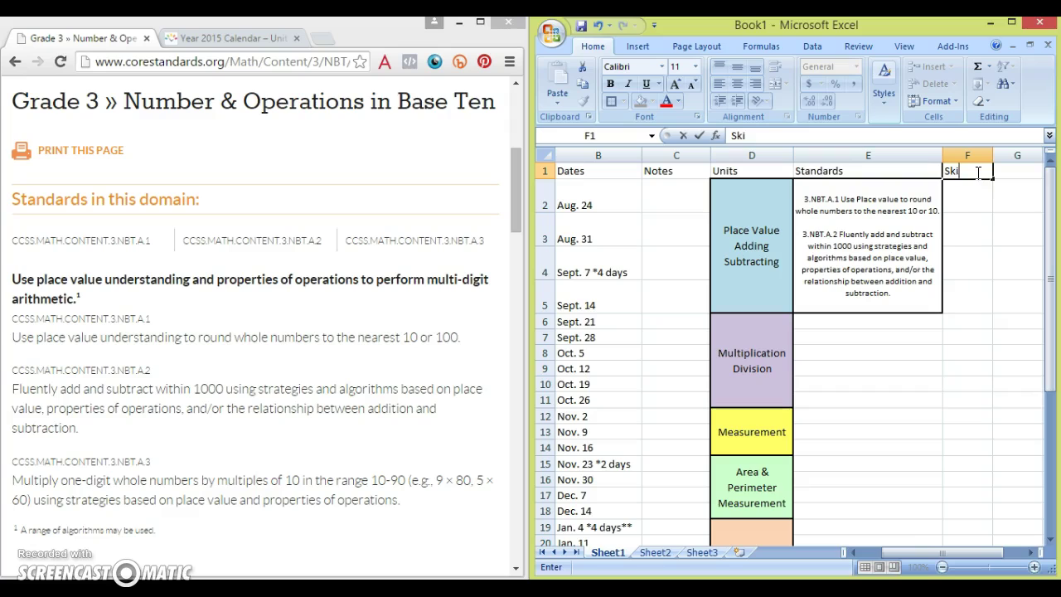
{"action": "type", "text": "lls"}
{"action": "key", "text": "Return"}
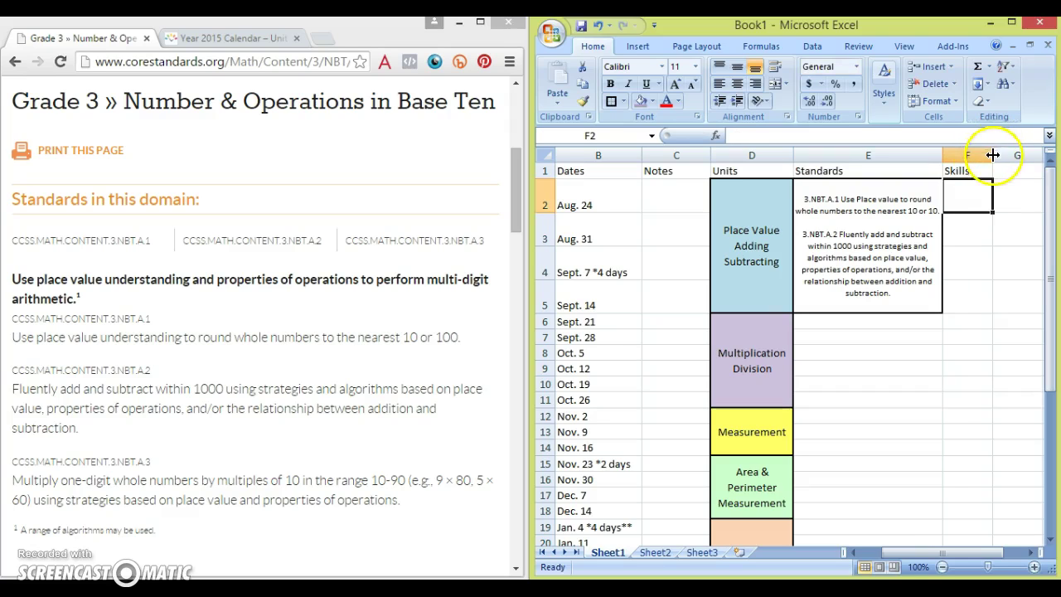
{"action": "left_click_drag", "start_coordinate": [992, 155], "coordinate": [1048, 153]}
{"action": "left_click_drag", "start_coordinate": [942, 550], "coordinate": [971, 554]}
{"action": "left_click_drag", "start_coordinate": [906, 155], "coordinate": [1004, 152]}
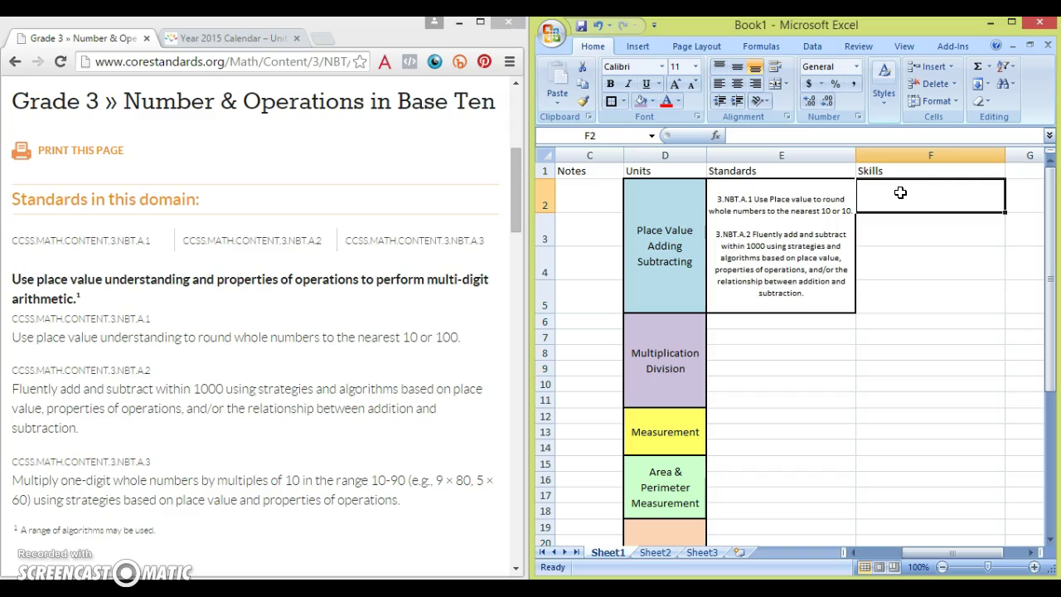
- Enter "Rounding, Place Value" in F2 as the week 1 skills, at font size 8
{"action": "type", "text": "Rounding"}
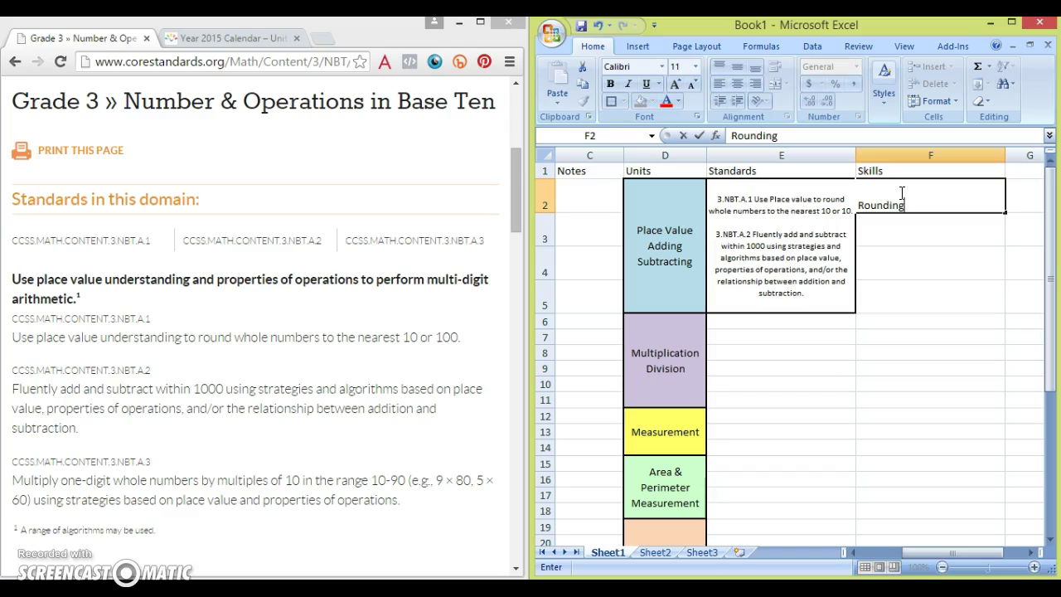
{"action": "left_click", "coordinate": [899, 196]}
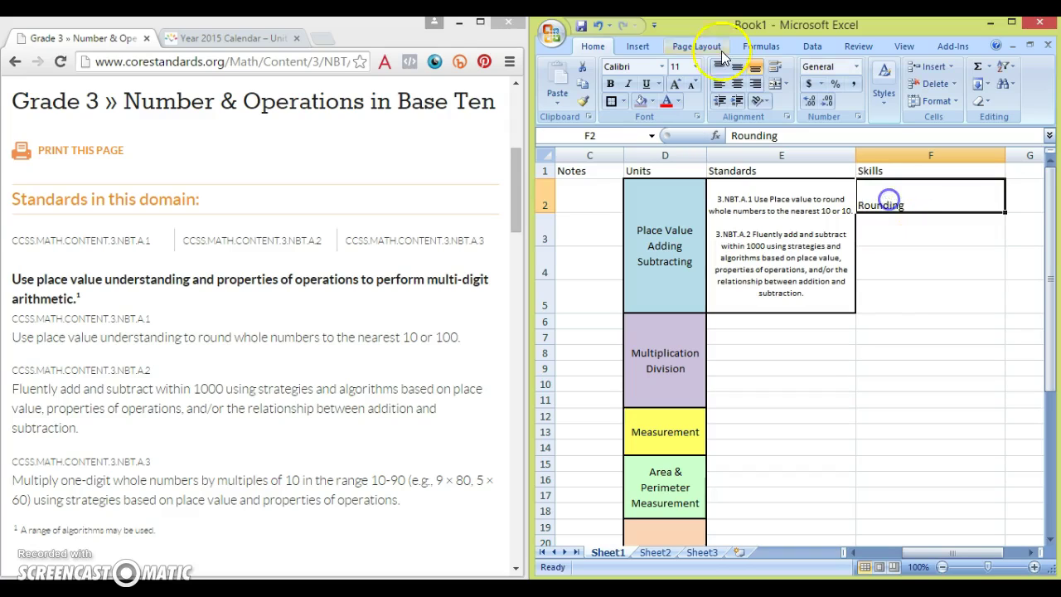
{"action": "left_click", "coordinate": [678, 68]}
{"action": "type", "text": "8"}
{"action": "key", "text": "Return"}
{"action": "left_click", "coordinate": [781, 135]}
{"action": "type", "text": ", Place Value"}
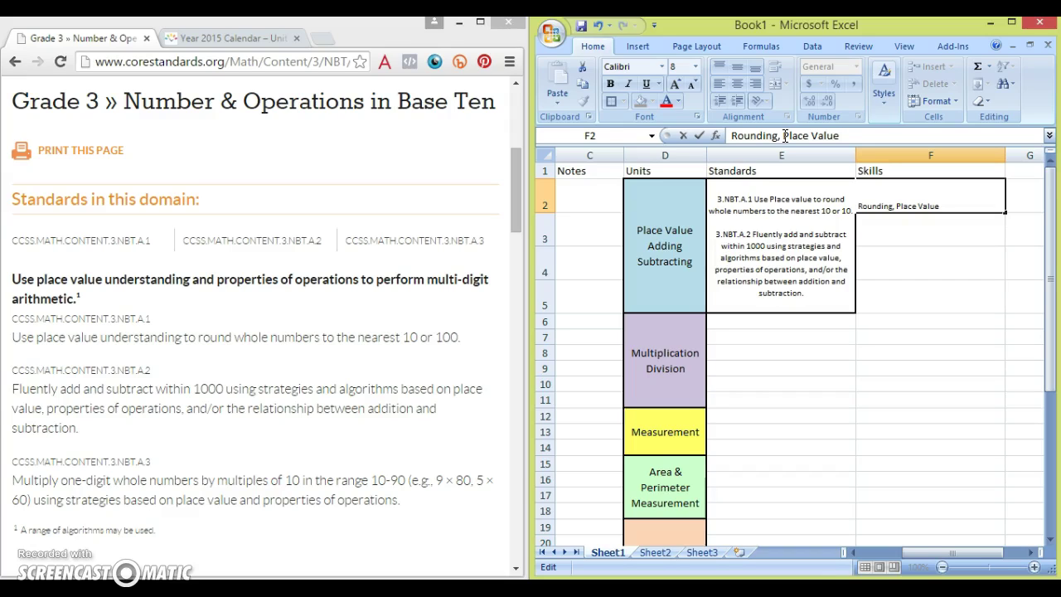
{"action": "key", "text": "Return"}
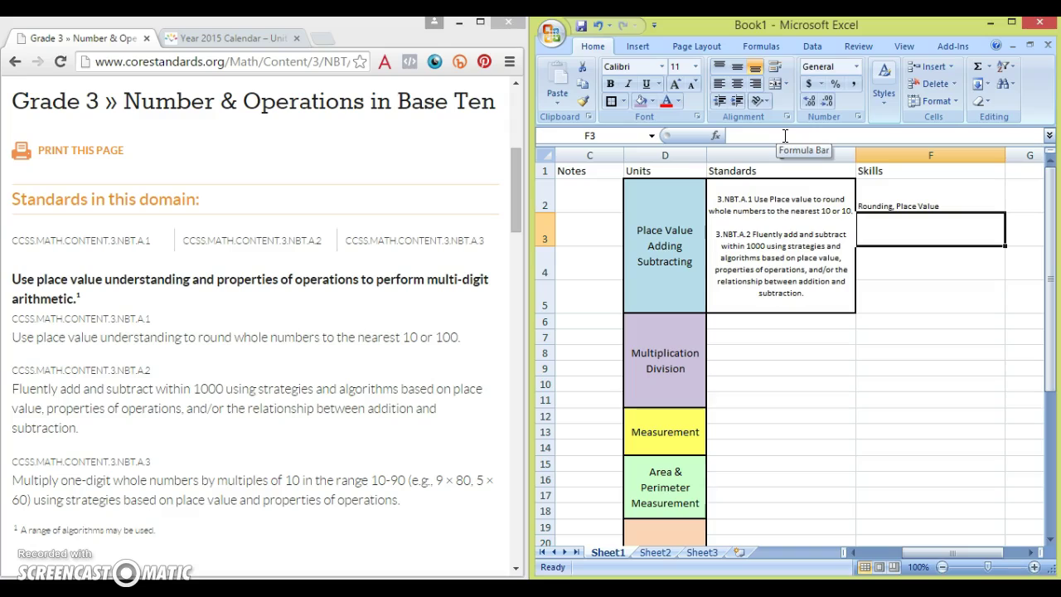
- Enter "Place Value, Addition w & w/o" in F3 as the week 2 skills
{"action": "type", "text": "Place Value, Addition"}
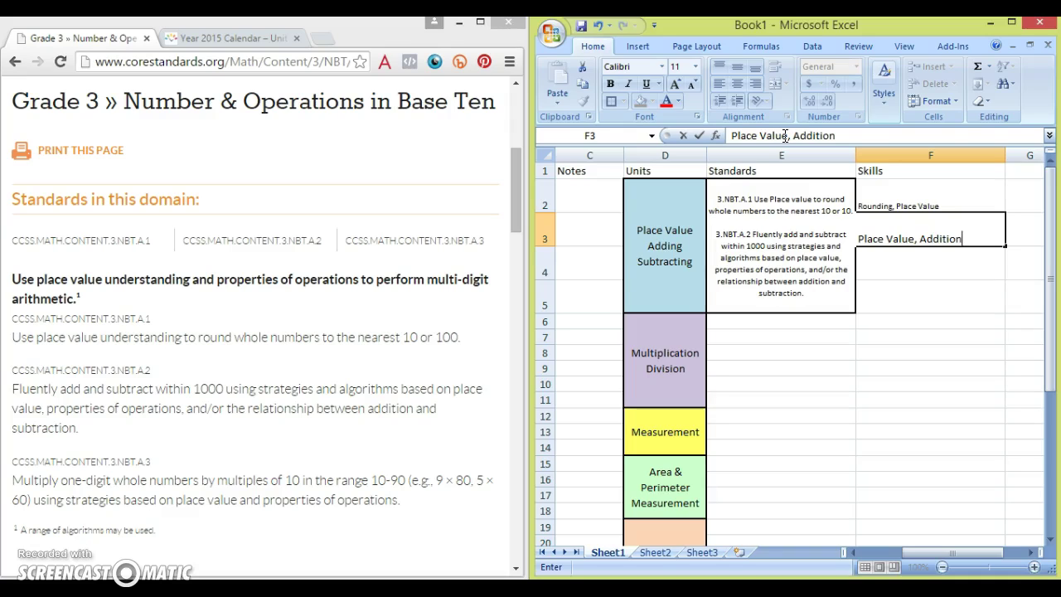
{"action": "type", "text": " w & w/o"}
{"action": "key", "text": "Return"}
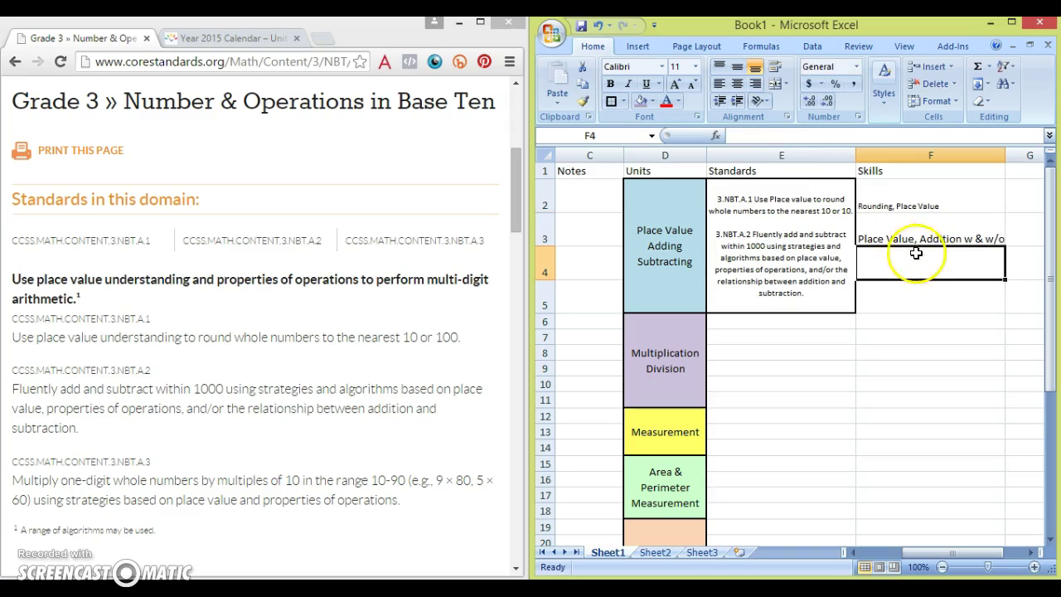
- Set the font size of the entire Skills column F to 8
{"action": "left_click", "coordinate": [892, 149]}
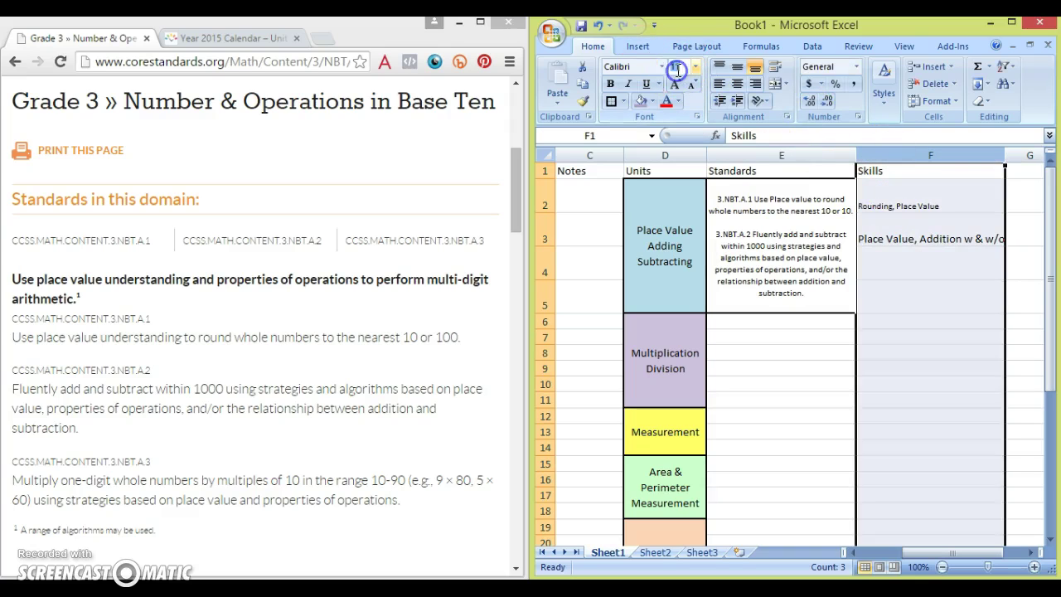
{"action": "left_click", "coordinate": [673, 66]}
{"action": "type", "text": "8"}
{"action": "key", "text": "Return"}
{"action": "left_click", "coordinate": [920, 240]}
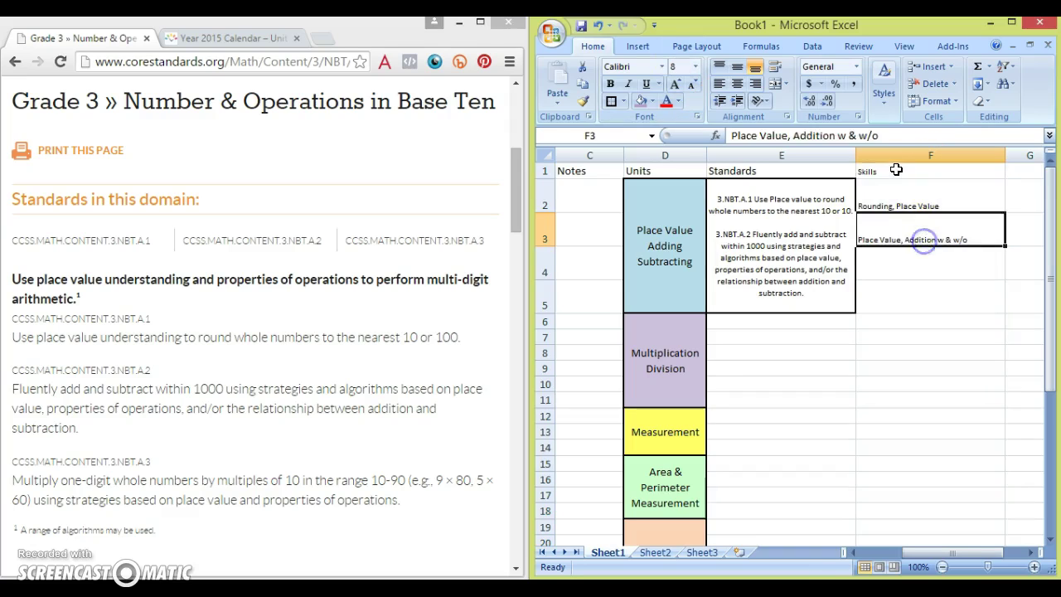
- Set the "Skills" heading in F1 to font size 11 and dismiss the mail notification
{"action": "left_click", "coordinate": [895, 171]}
{"action": "left_click", "coordinate": [671, 66]}
{"action": "type", "text": "11"}
{"action": "key", "text": "Return"}
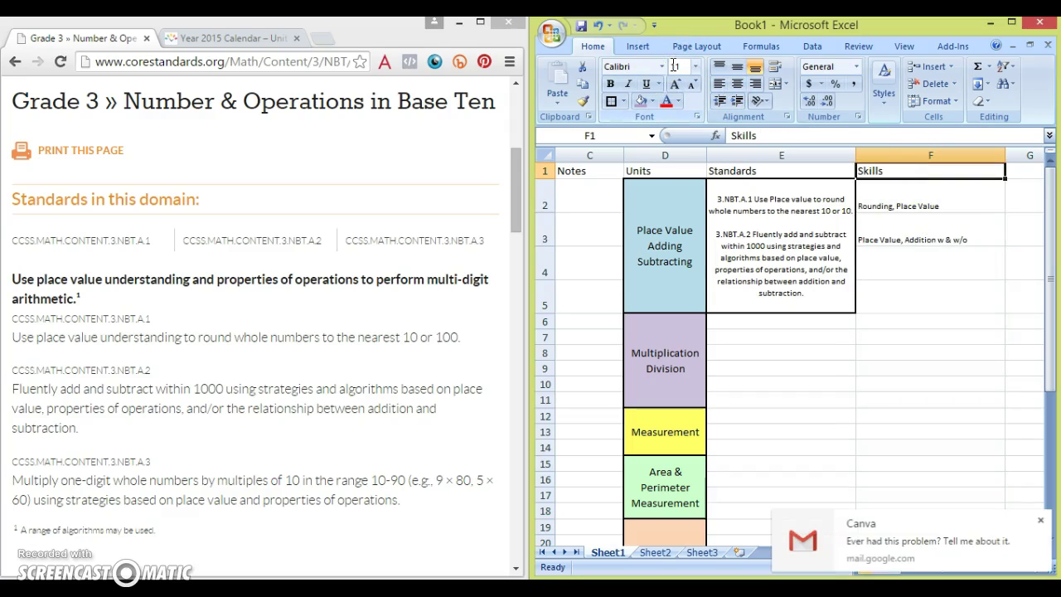
{"action": "left_click", "coordinate": [1040, 520]}
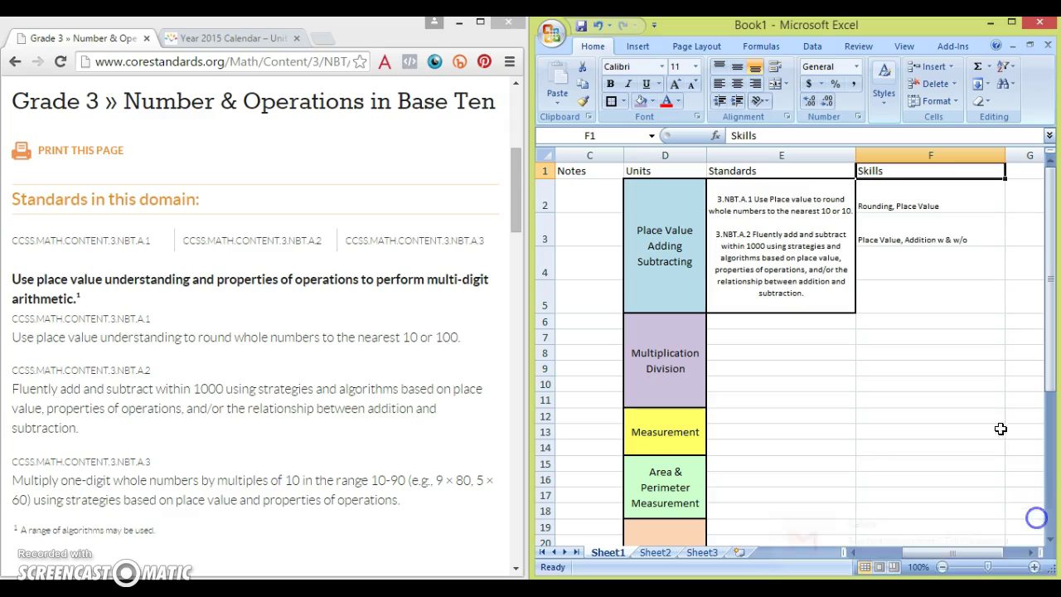
- Enter "Addition review, Subtraction w & w/o" in F4 and "Review" in F5 as the skills for weeks 3 and 4
{"action": "left_click", "coordinate": [930, 272]}
{"action": "type", "text": "Additio"}
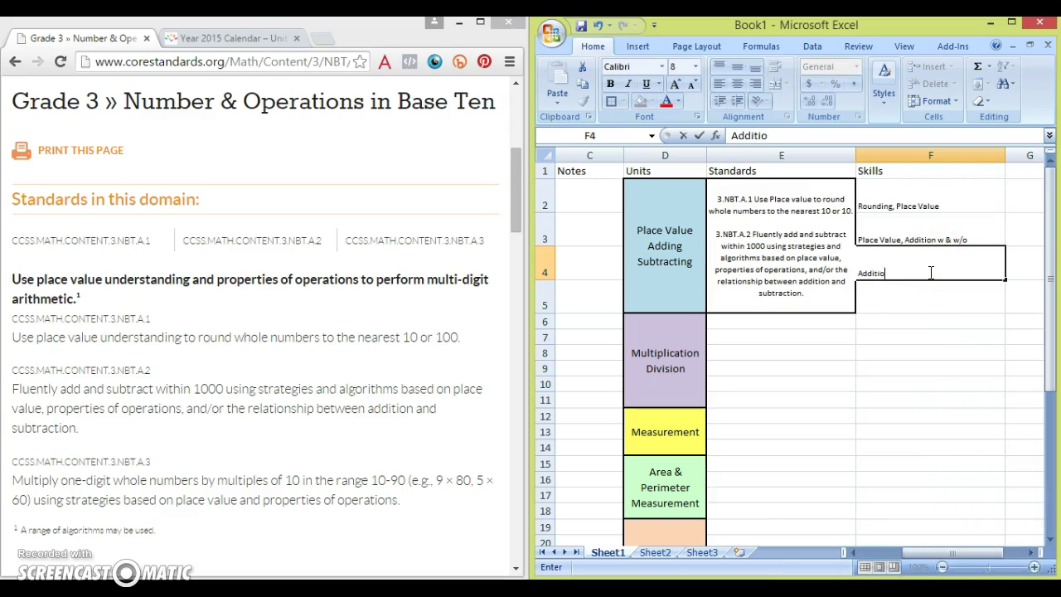
{"action": "type", "text": "n review, Subtraction w &"}
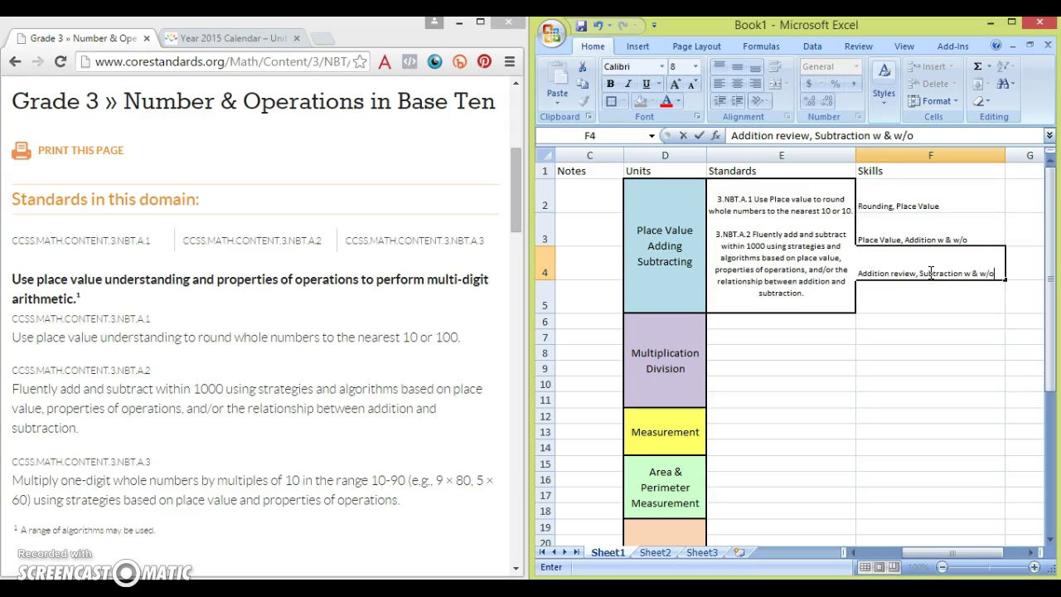
{"action": "type", "text": " w/o"}
{"action": "key", "text": "Return"}
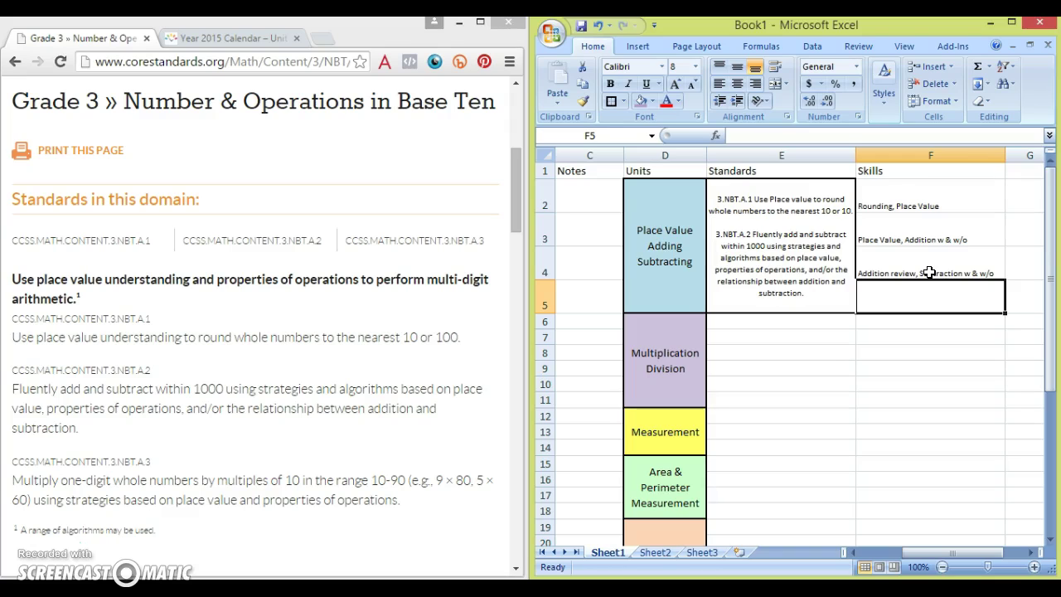
{"action": "type", "text": "Review"}
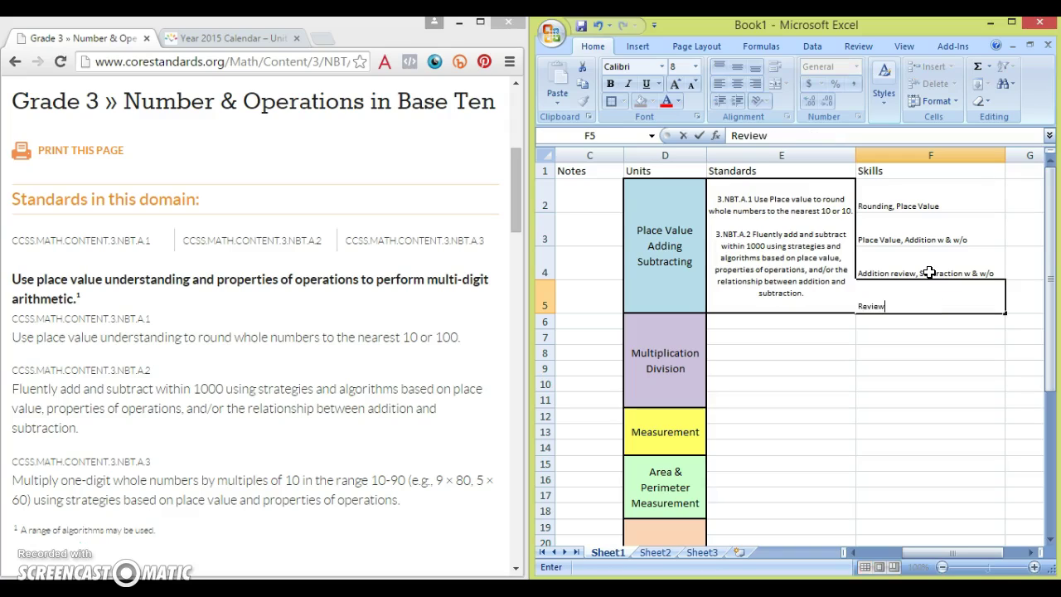
{"action": "key", "text": "Return"}
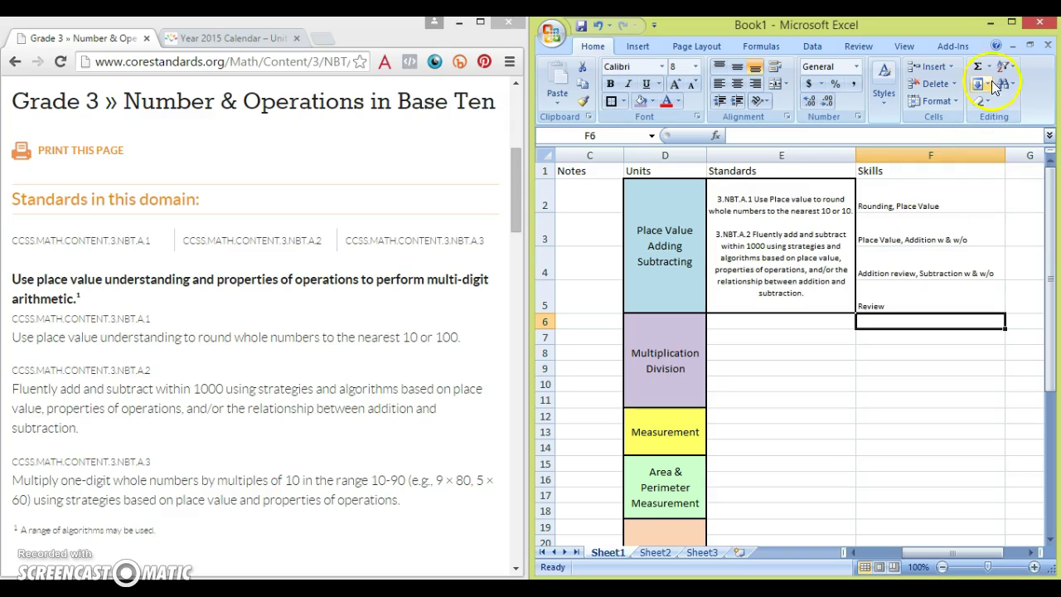
- Maximize the spreadsheet window and show all the planning columns from Week through Skills
{"action": "left_click", "coordinate": [1011, 22]}
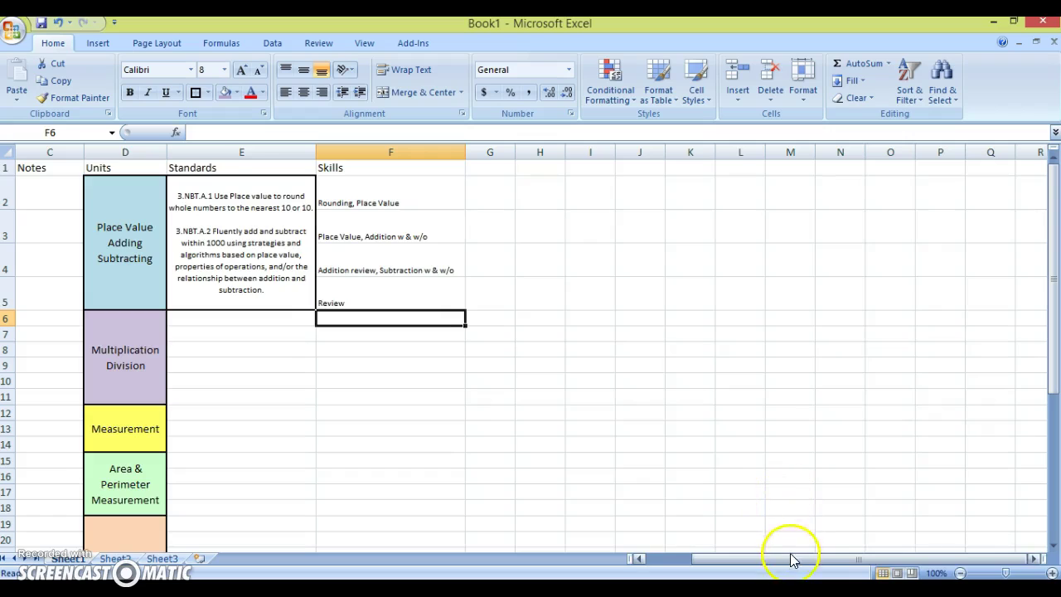
{"action": "left_click_drag", "start_coordinate": [793, 558], "coordinate": [745, 559]}
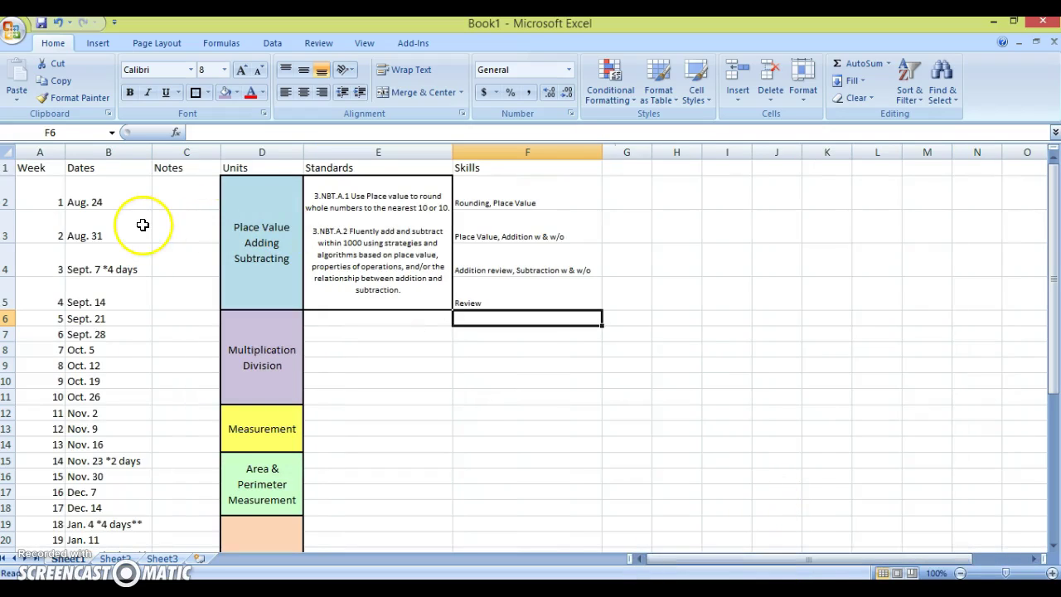
{"action": "left_click", "coordinate": [71, 188]}
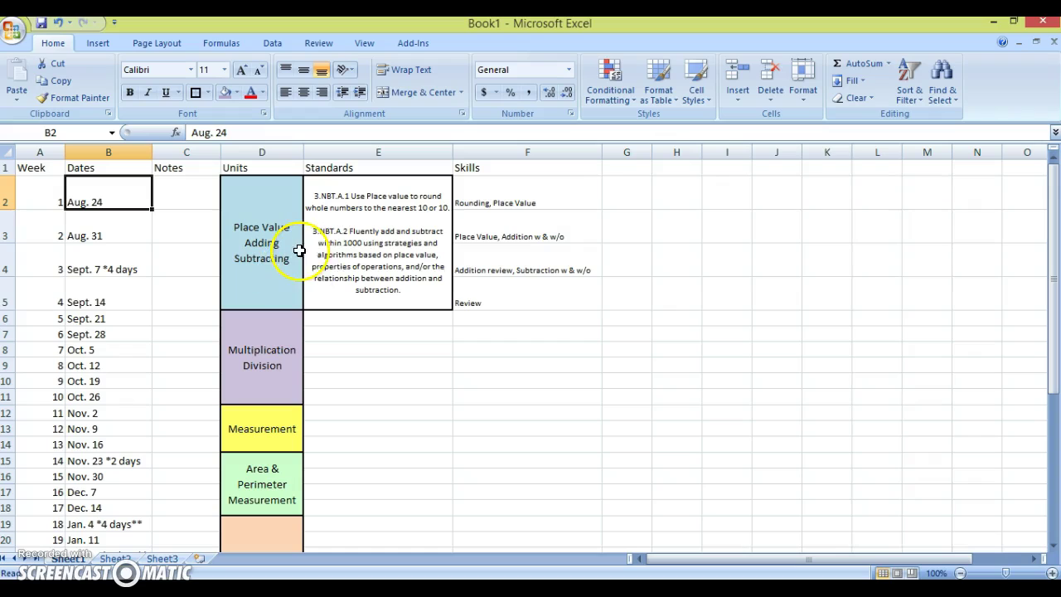
{"action": "left_click", "coordinate": [472, 203]}
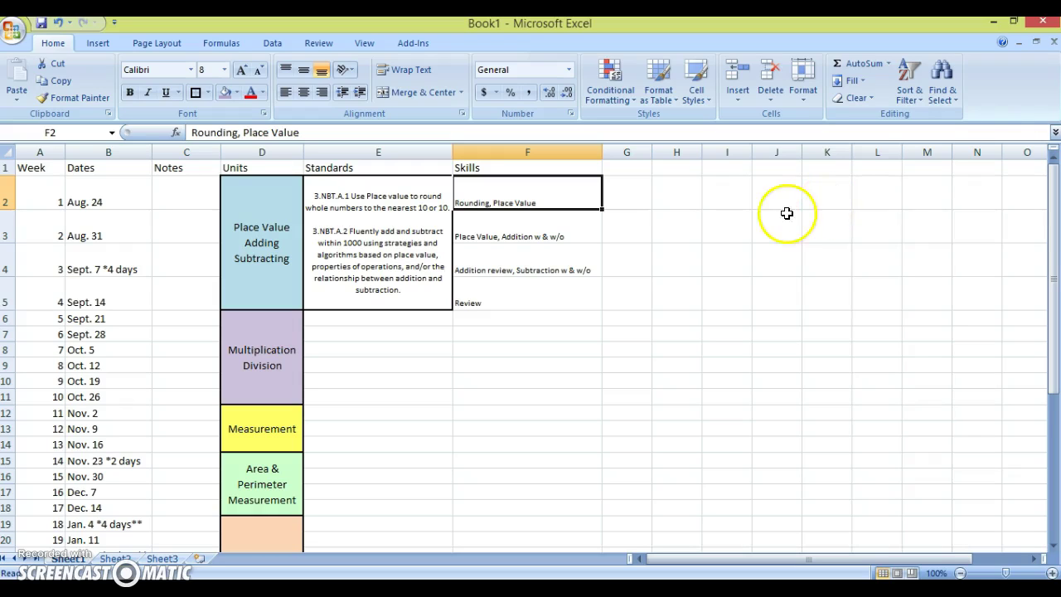
- Add the heading "Lessons" in G1 and widen column G to about double its width
{"action": "left_click", "coordinate": [627, 166]}
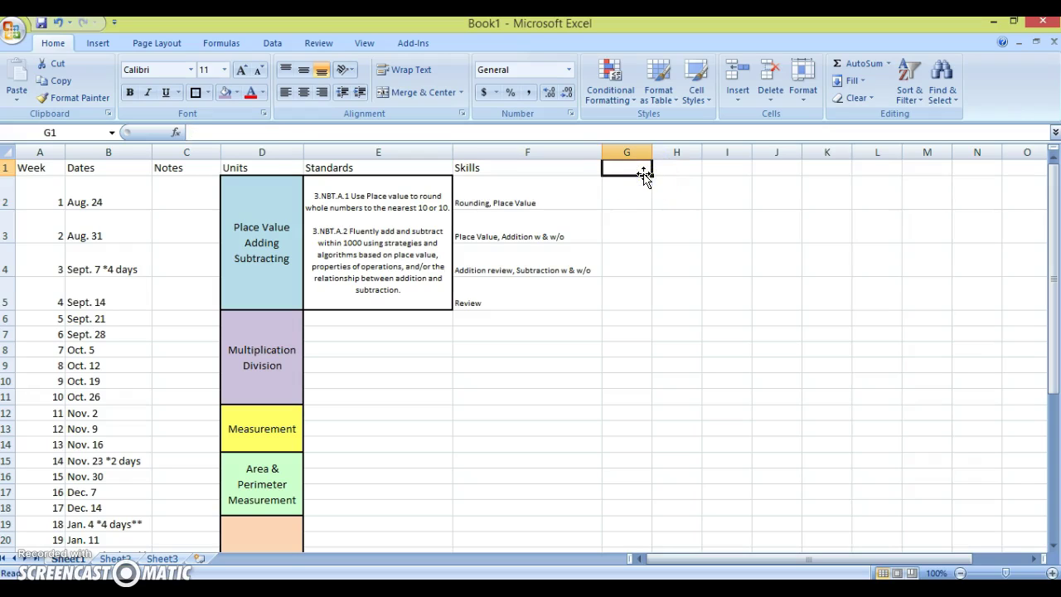
{"action": "type", "text": "Lessons"}
{"action": "key", "text": "Return"}
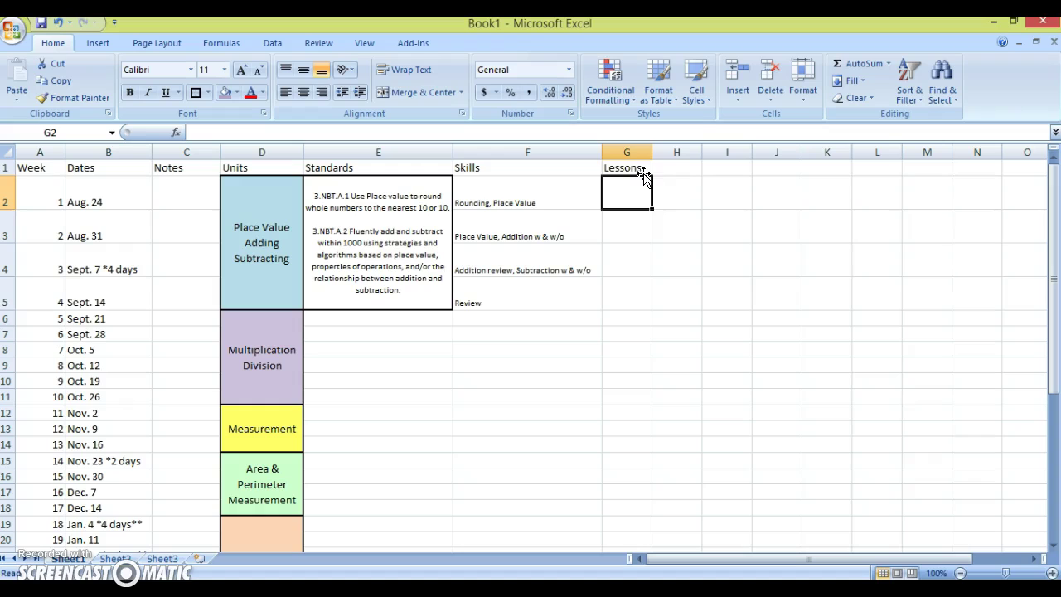
{"action": "left_click_drag", "start_coordinate": [652, 151], "coordinate": [703, 150]}
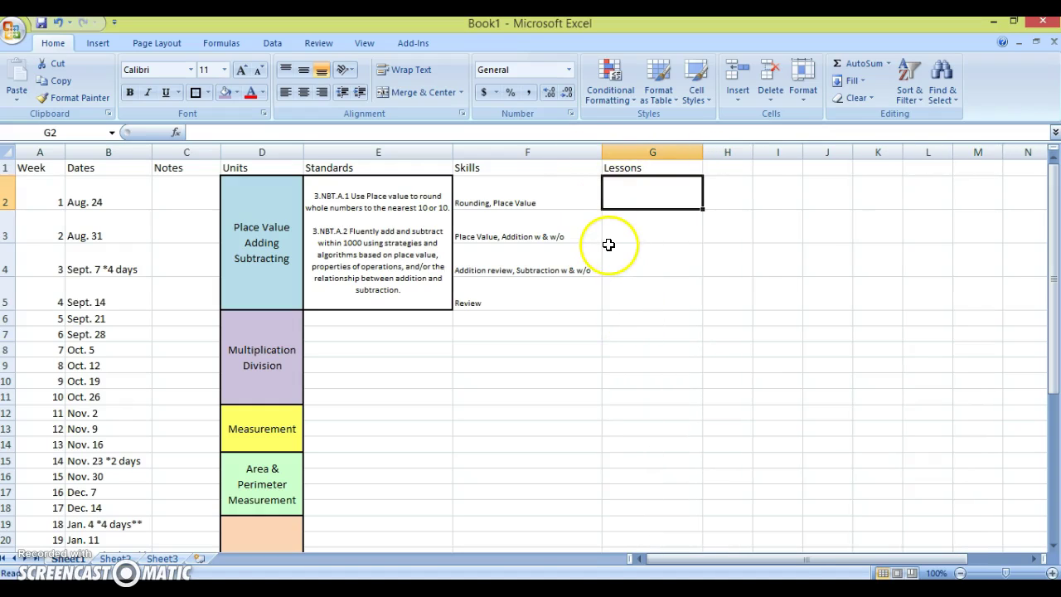
- Set the font size of the lesson cells G2 to G5 to 8
{"action": "left_click_drag", "start_coordinate": [619, 197], "coordinate": [623, 296]}
{"action": "left_click", "coordinate": [211, 72]}
{"action": "type", "text": "8"}
{"action": "left_click", "coordinate": [732, 383]}
- Enter "1.1-1.4" in G2 as the lessons for week 1
{"action": "left_click", "coordinate": [645, 193]}
{"action": "left_click", "coordinate": [259, 132]}
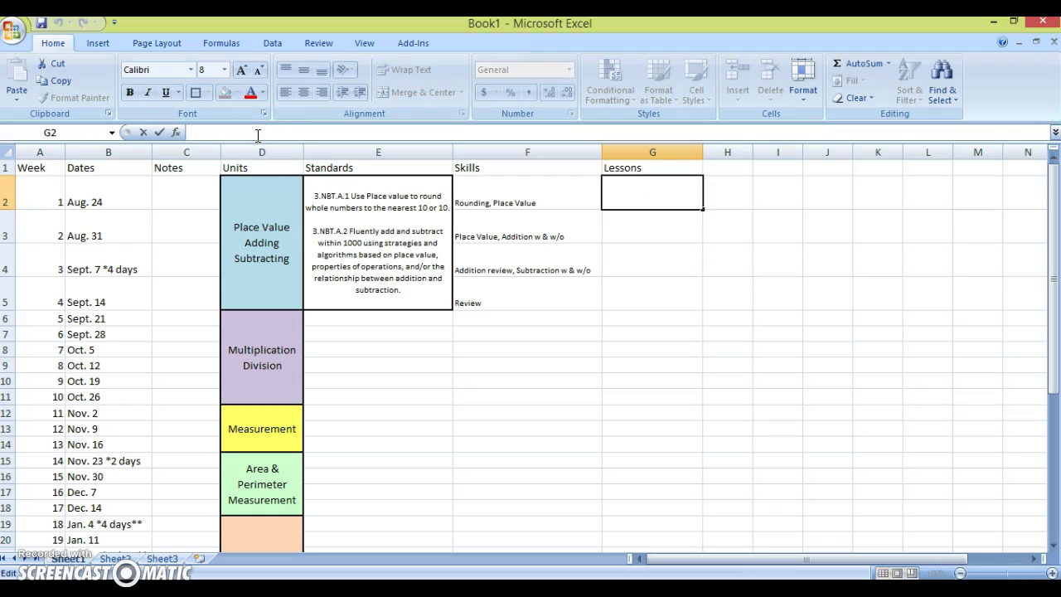
{"action": "type", "text": "1.1-1.4"}
{"action": "key", "text": "Return"}
- Enter the lessons "1.6 - 1.9, 1.11" in G3 for week 2 and "1.10, 1.12-1.14" in G4 for week 3
{"action": "type", "text": "1"}
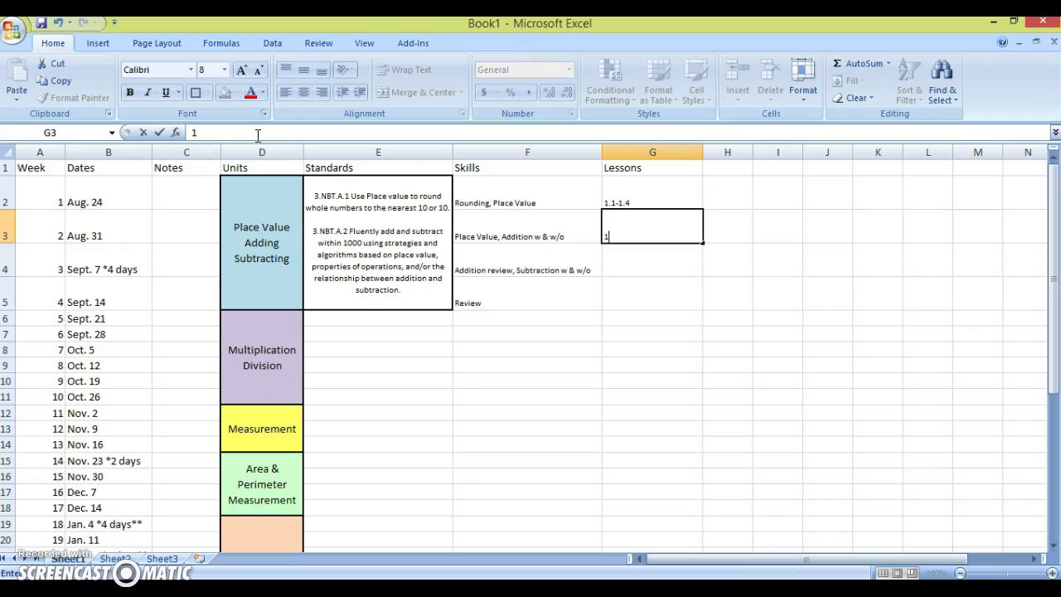
{"action": "type", "text": ".6 - 1.9"}
{"action": "key", "text": "Return"}
{"action": "key", "text": "Up"}
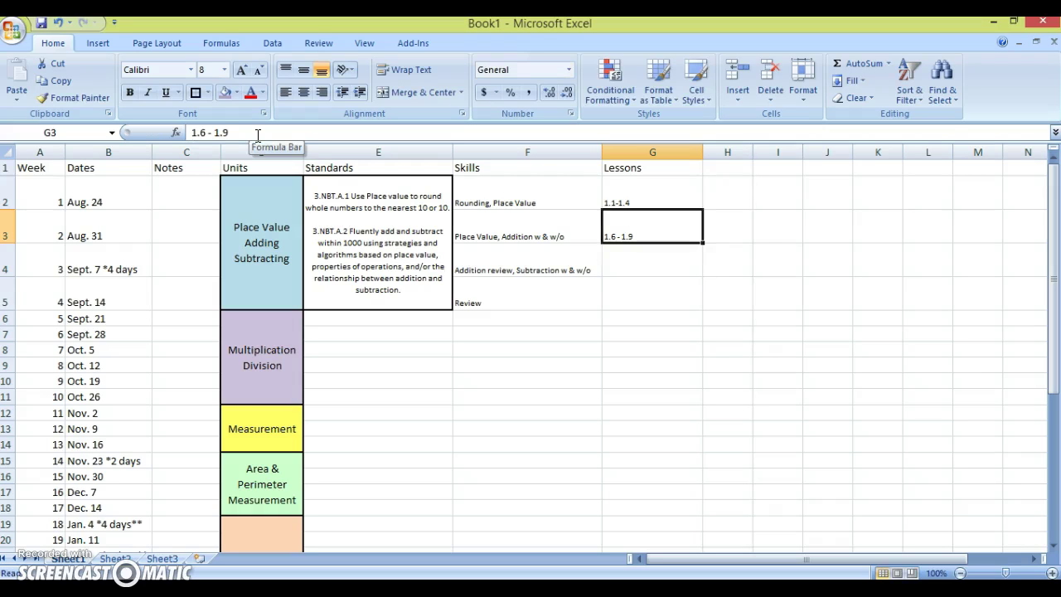
{"action": "left_click", "coordinate": [250, 138]}
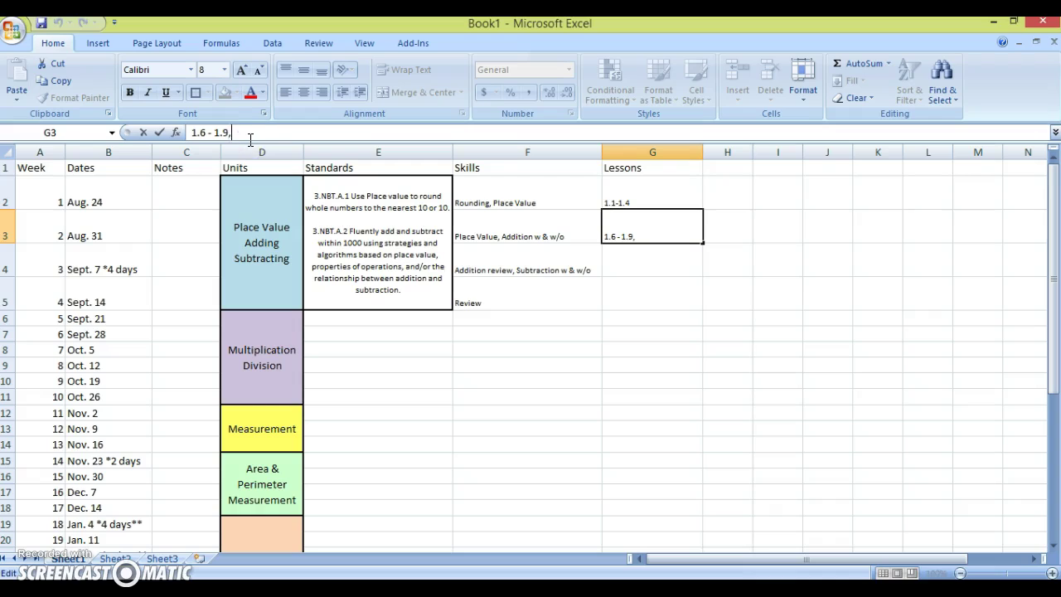
{"action": "type", "text": ", 1.10"}
{"action": "key", "text": "BackSpace"}
{"action": "type", "text": "1"}
{"action": "key", "text": "Return"}
{"action": "type", "text": "1.10, 1.12-1.14"}
{"action": "key", "text": "Return"}
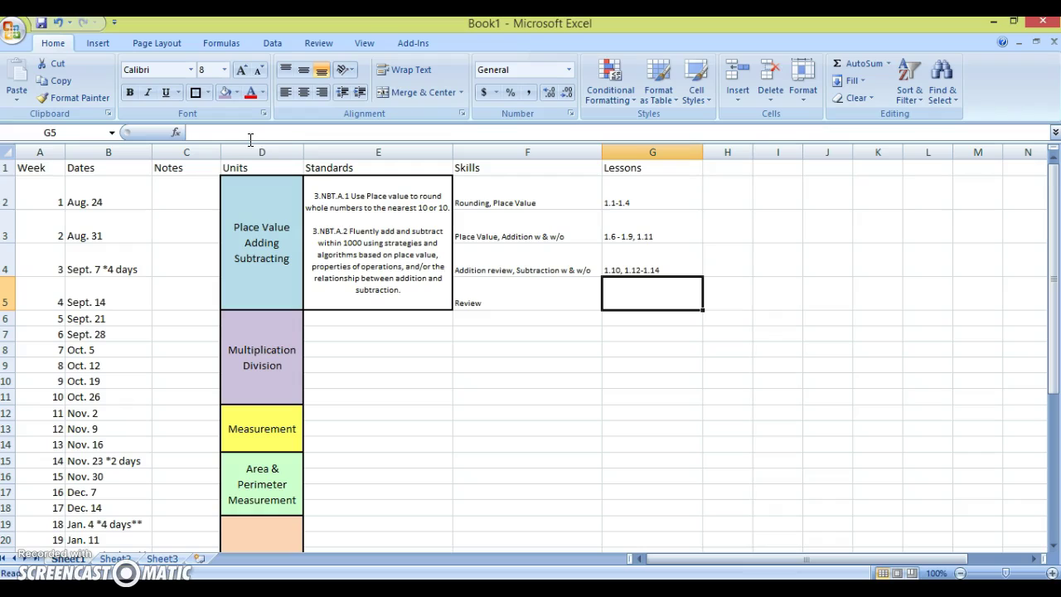